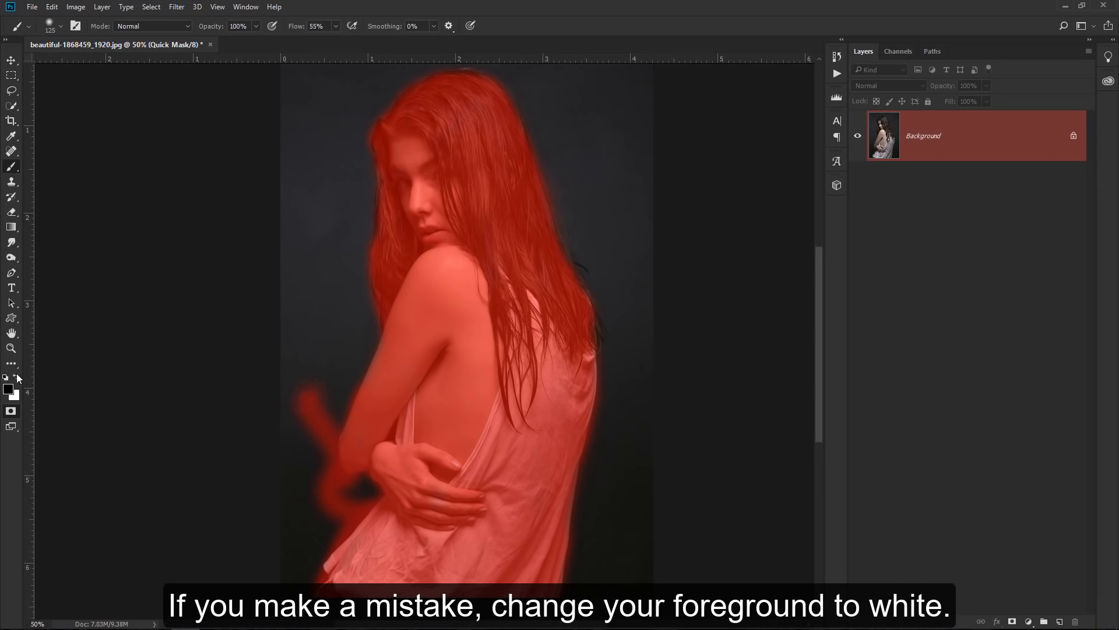
- Clean the stray mask strokes off the background beside the elbow and dress, and exit Quick Mask mode
mouse_move(280, 404)
left_mouse_down()
mouse_move(320, 425)
mouse_move(341, 385)
mouse_move(321, 445)
mouse_move(322, 503)
mouse_move(346, 491)
mouse_move(329, 532)
mouse_move(358, 501)
mouse_move(309, 556)
mouse_move(306, 580)
left_mouse_up()
key("x")
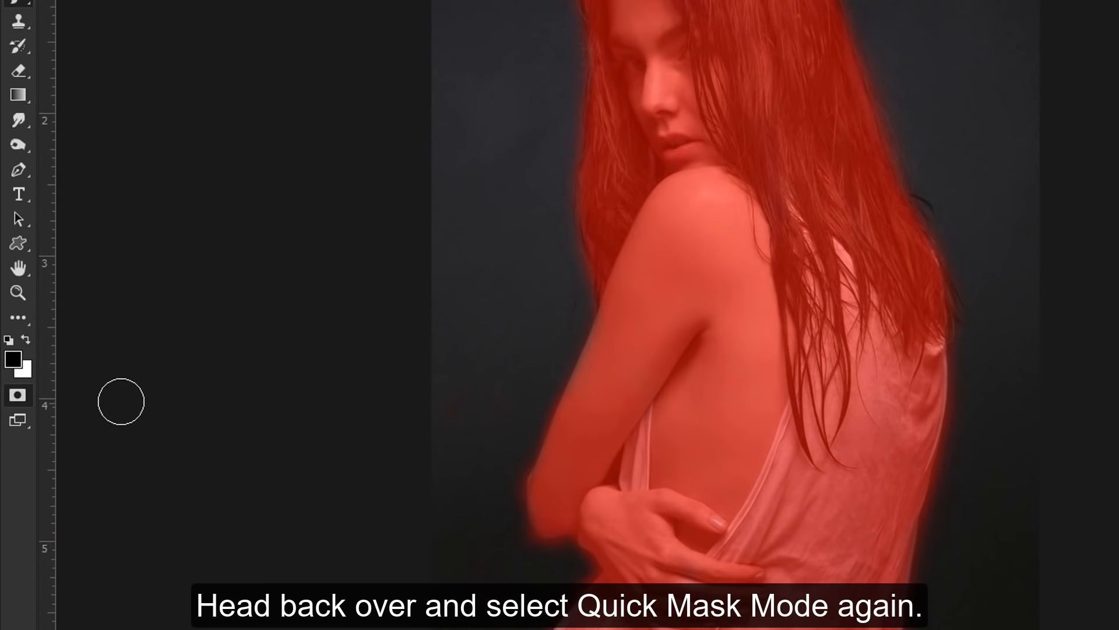
left_click(29, 396)
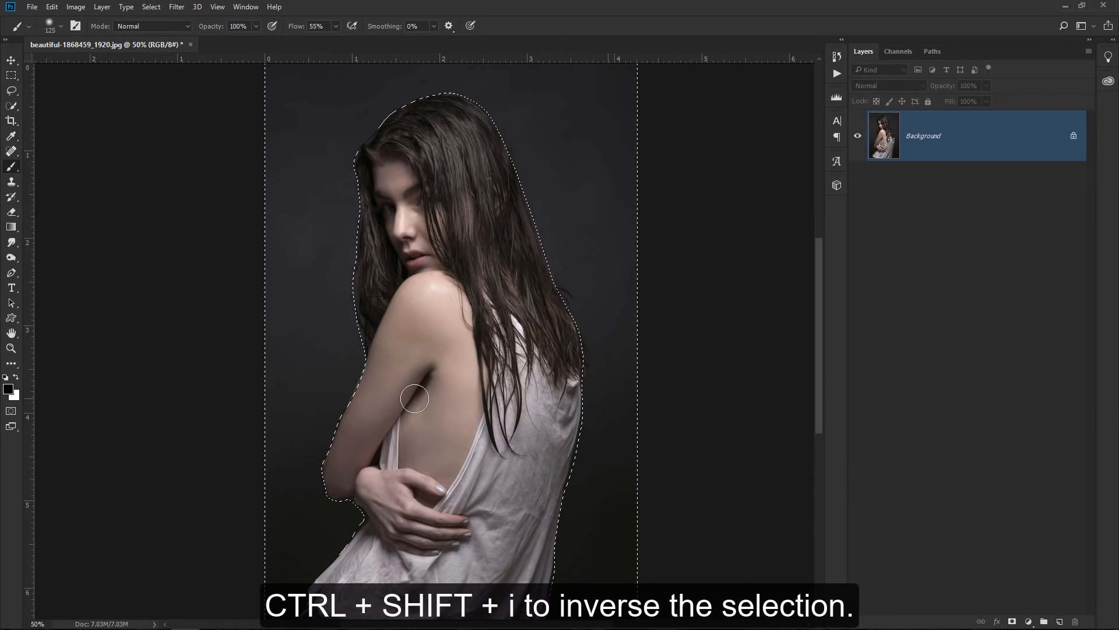
- Invert the selection so it covers the model and copy it to a new layer
key("ctrl+shift+i")
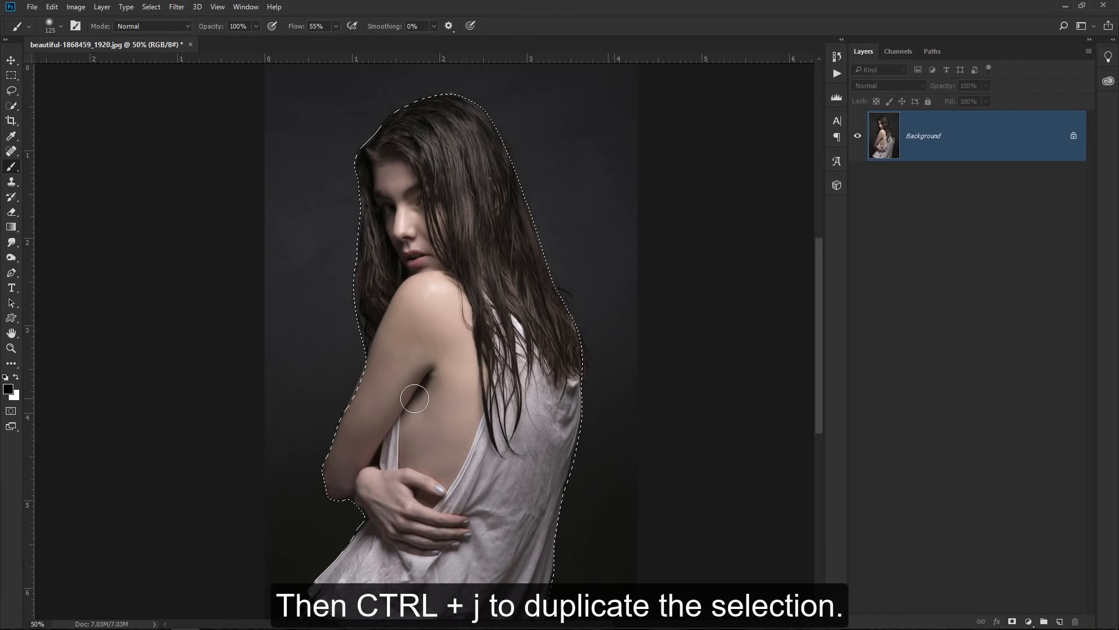
key("ctrl+j")
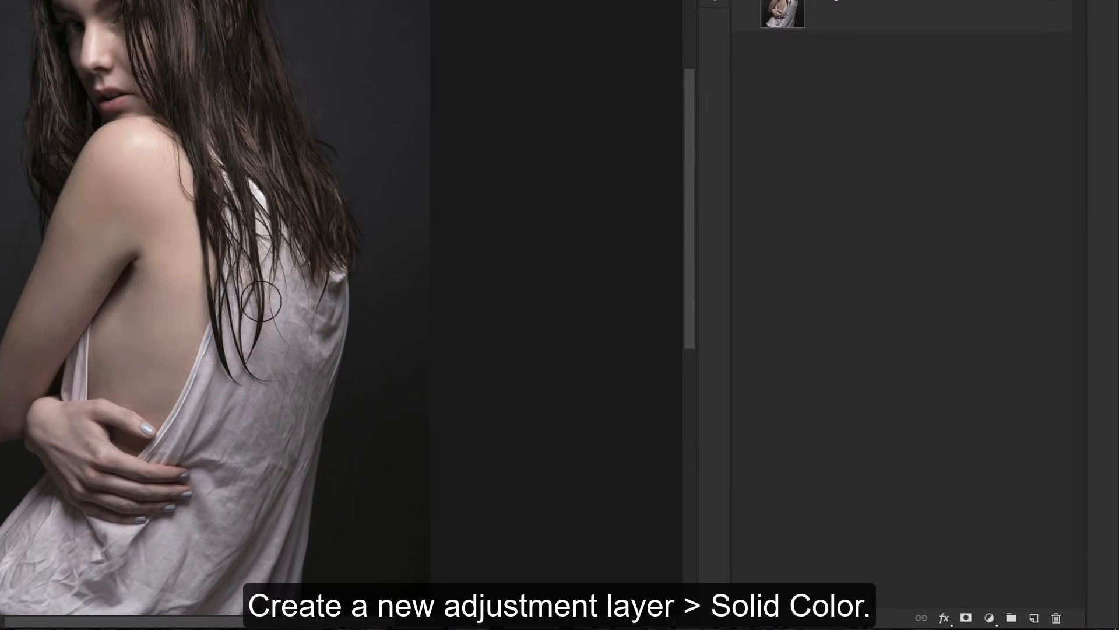
- Add a Solid Color fill layer in black (000000) and place it beneath Layer 1
left_click(990, 617)
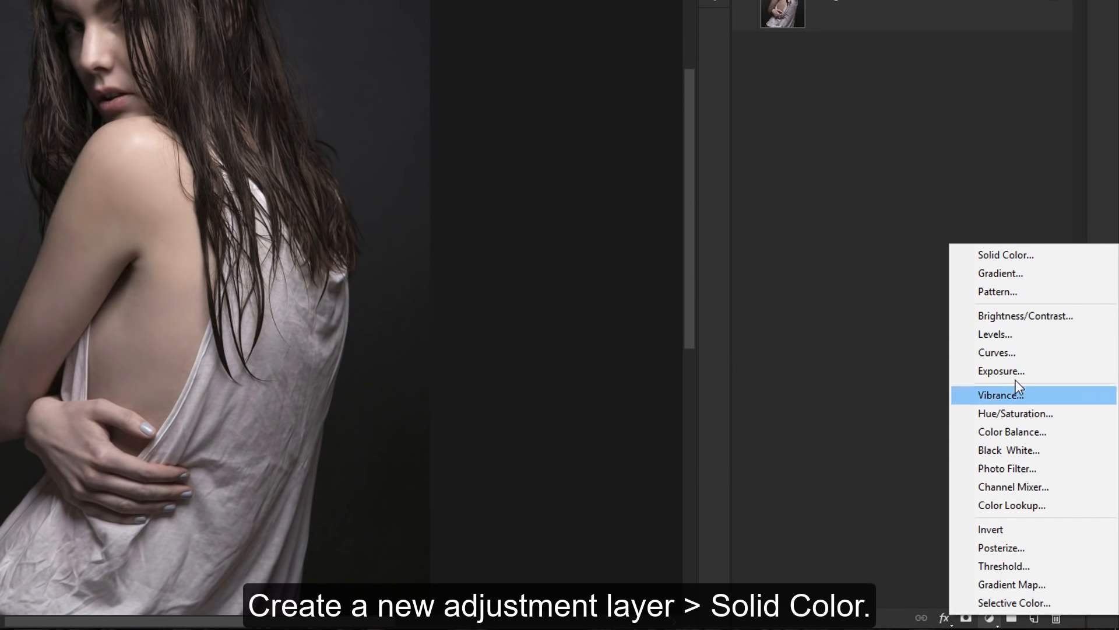
left_click(1028, 260)
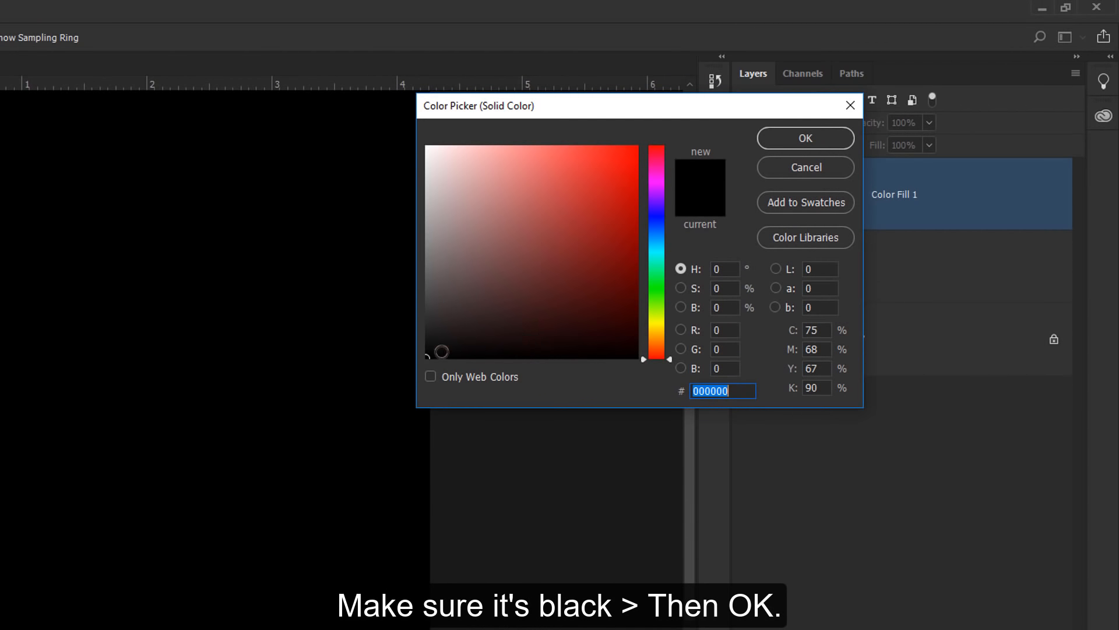
left_click(836, 133)
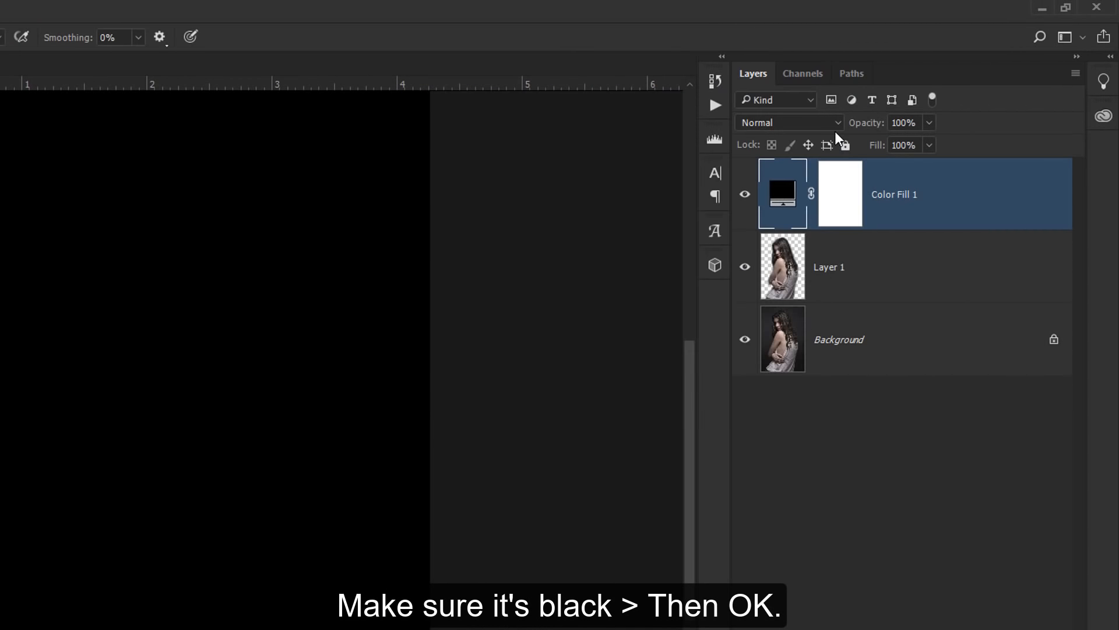
left_click_drag(983, 203, 977, 283)
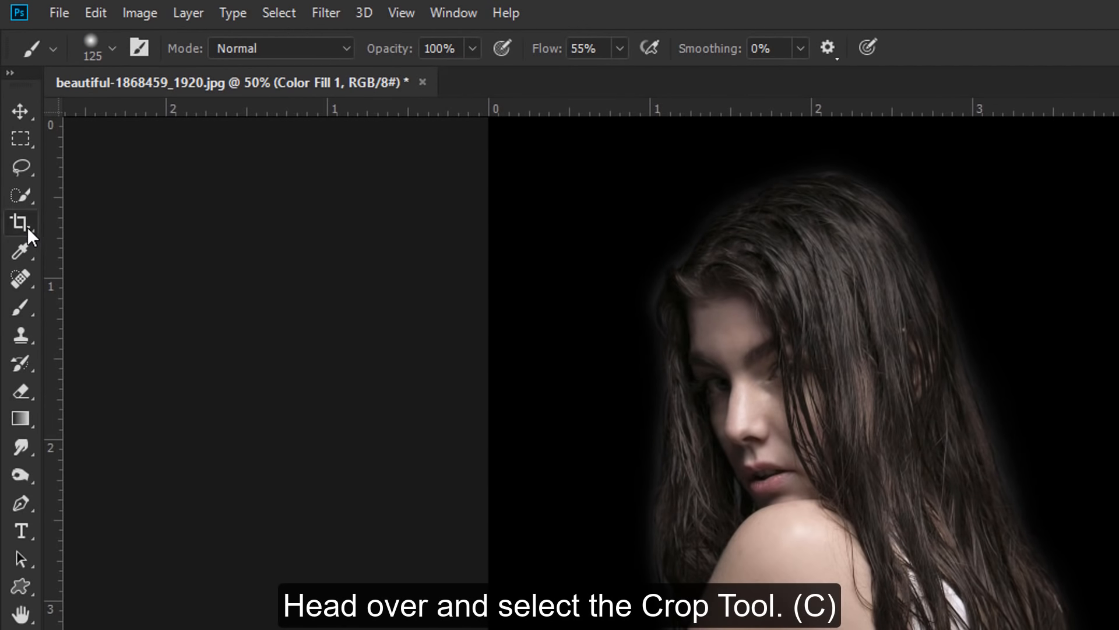
- Extend the canvas outward on both sides of the model with the Crop tool
left_click_drag(21, 223, 90, 223)
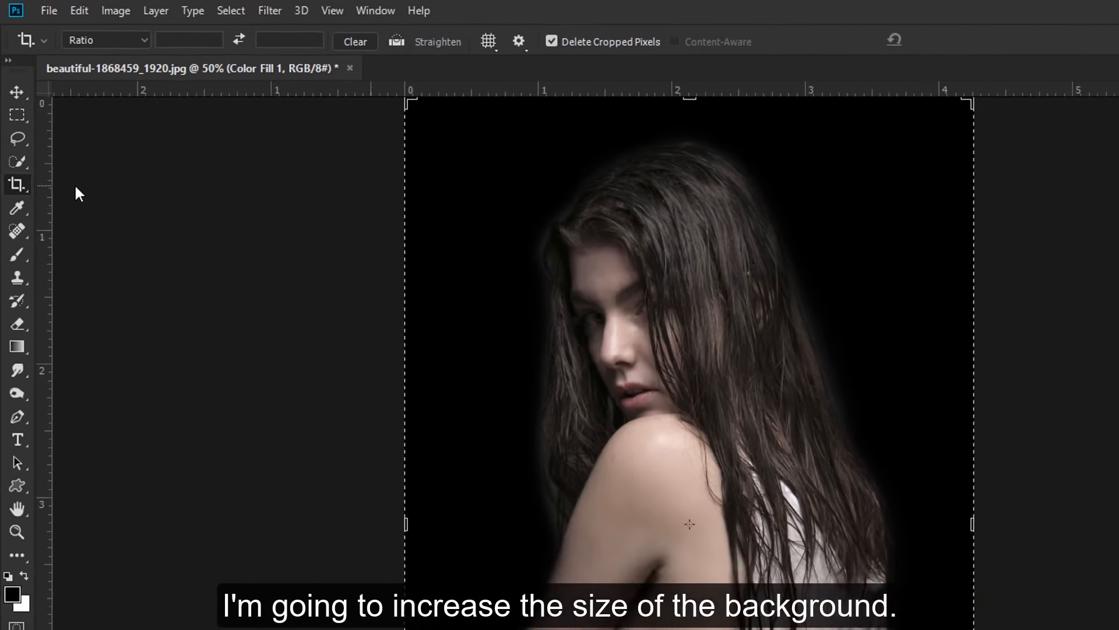
left_click_drag(636, 342, 716, 343)
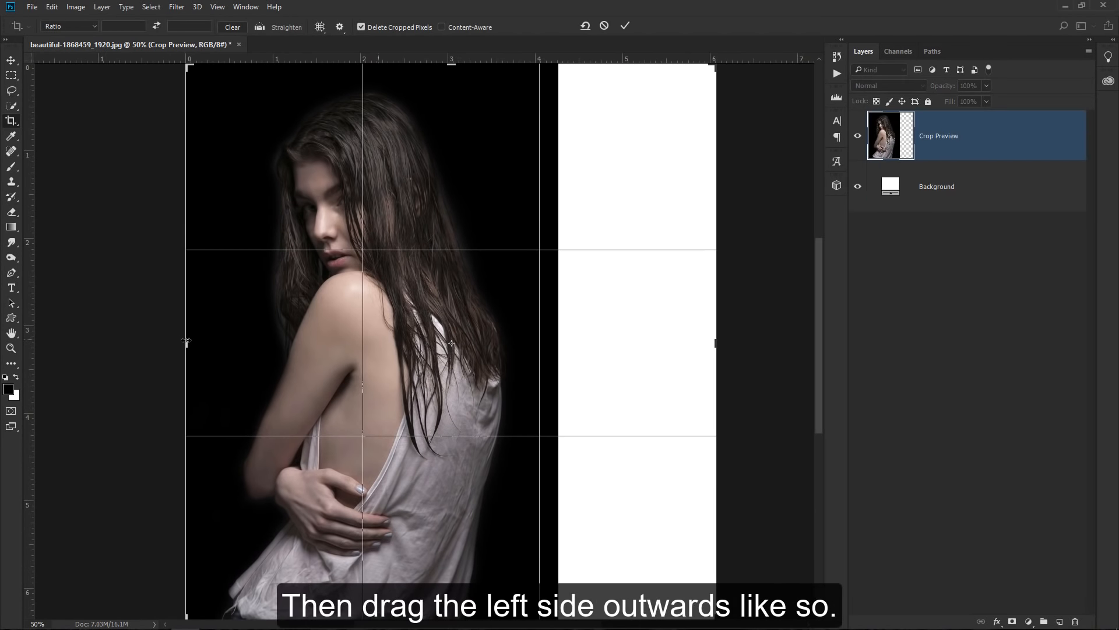
left_click_drag(183, 338, 125, 330)
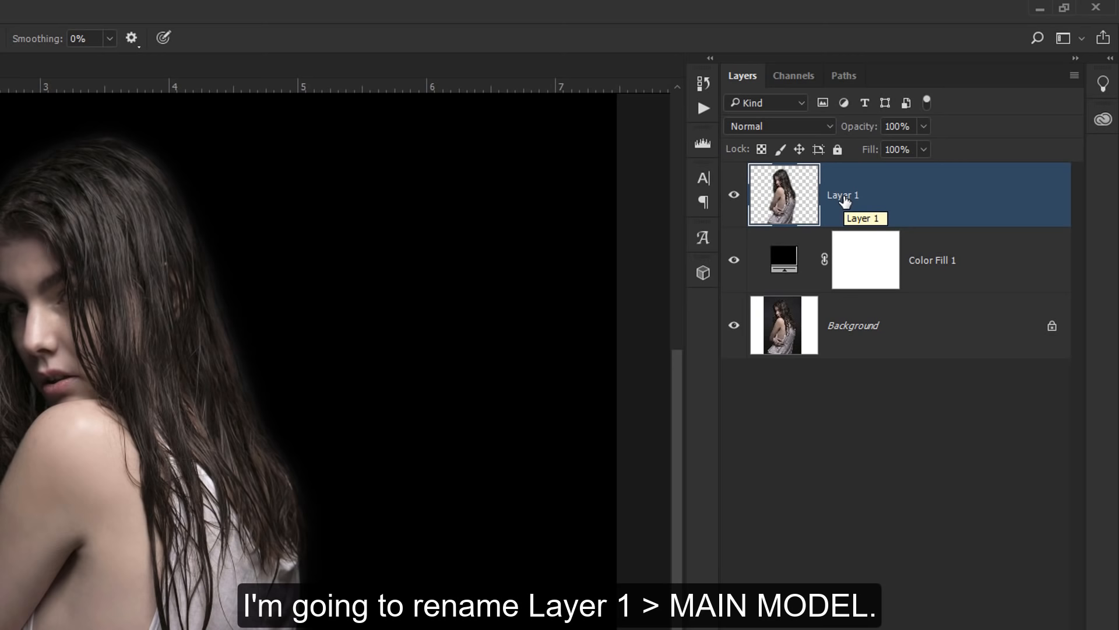
- Rename Layer 1 as MAIN MODEL
double_click(845, 198)
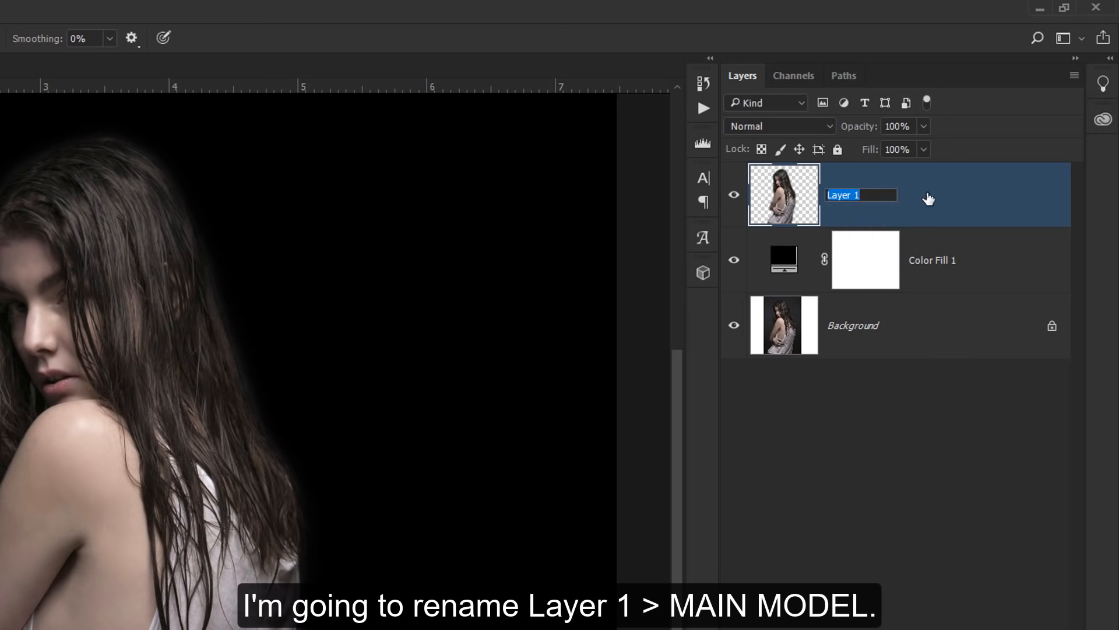
type("MAIN MODEL")
key("Return")
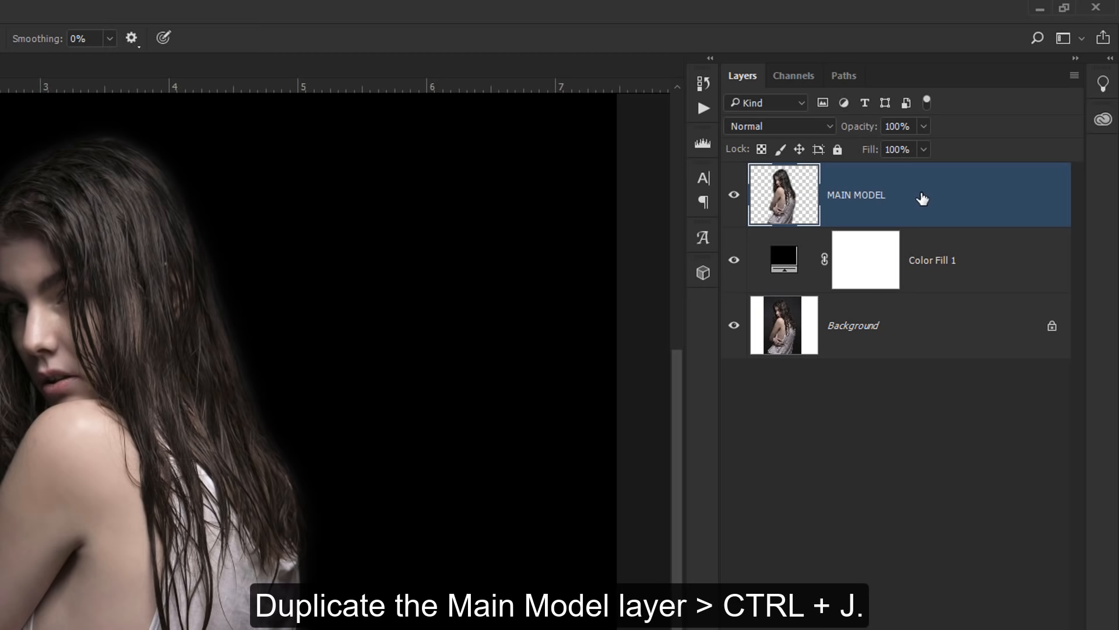
- Duplicate the MAIN MODEL layer and rename the copy as FRACTURE
key("ctrl+j")
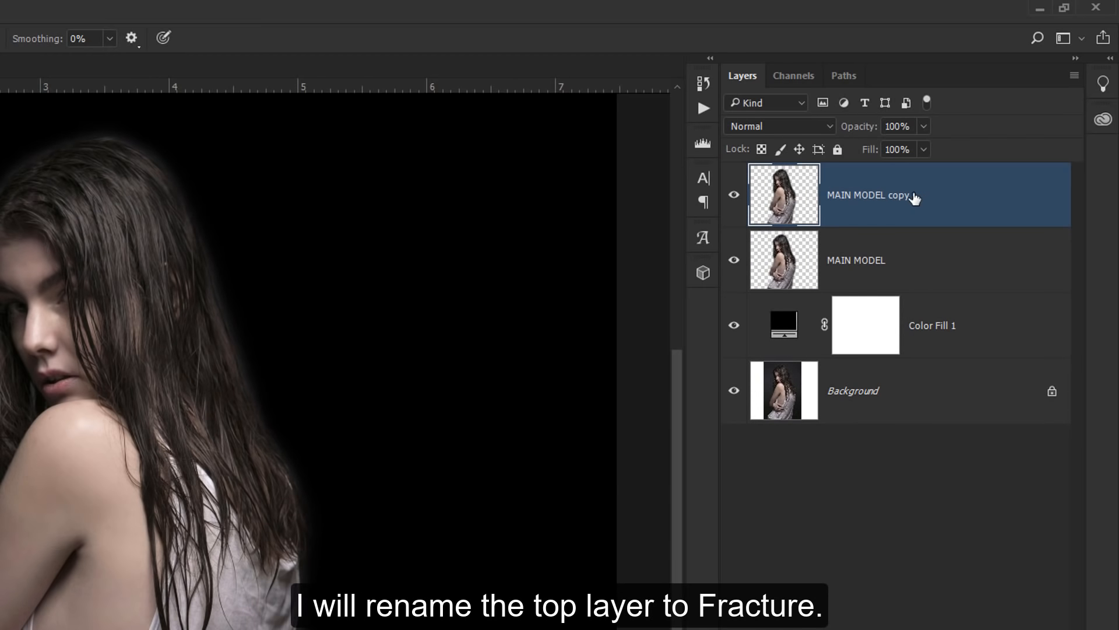
double_click(868, 196)
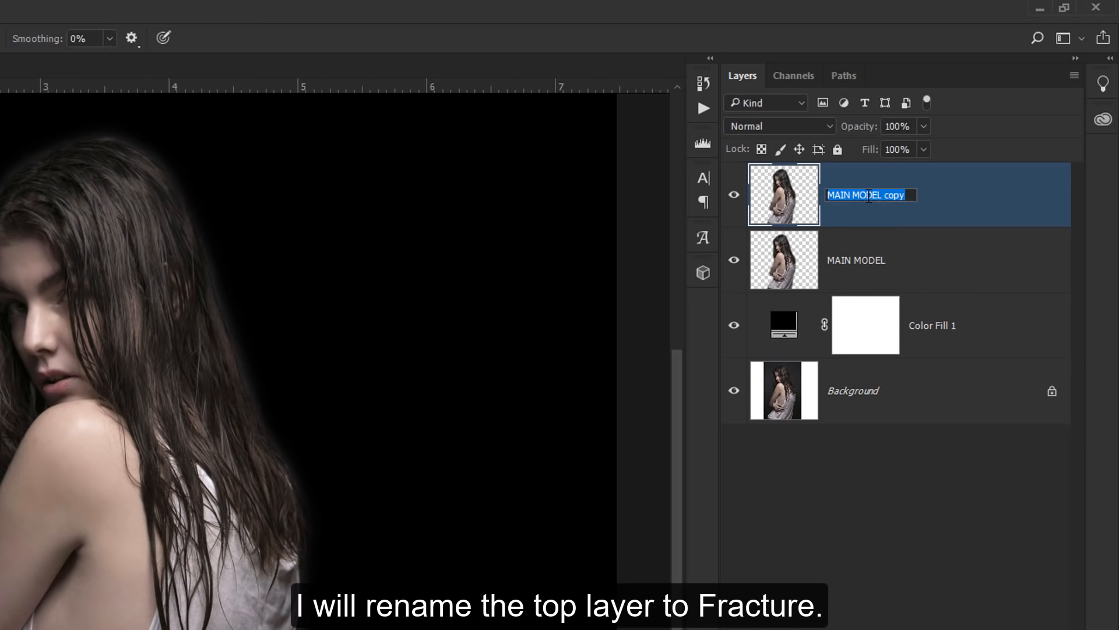
type("FRACTURE")
key("Return")
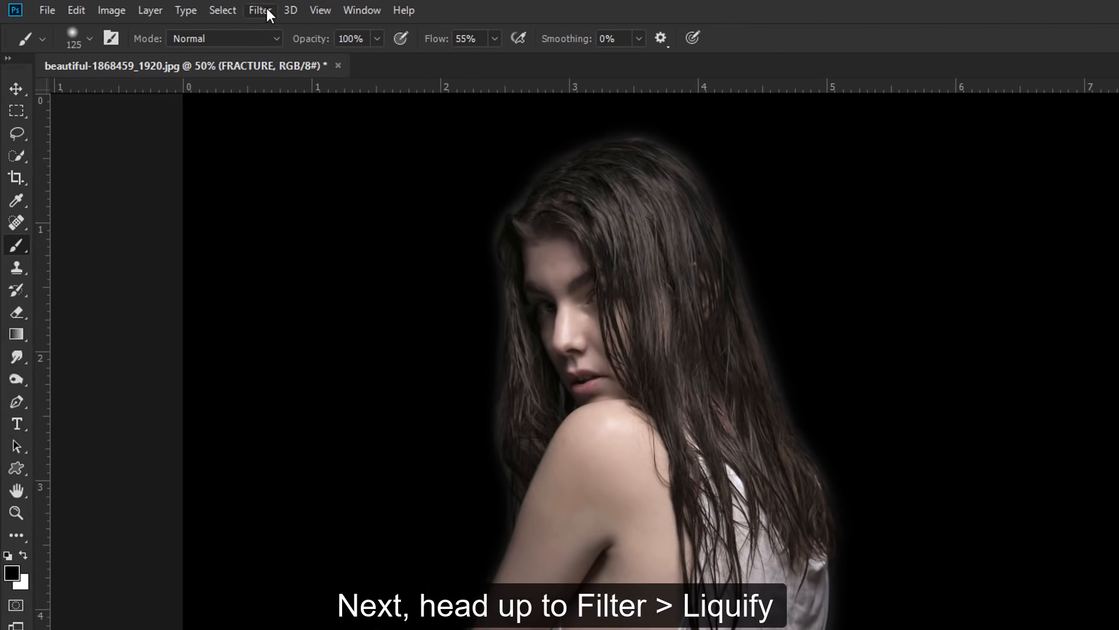
- Liquify the FRACTURE layer at brush pressure 100, pushing the hair and back of the dress out toward the right canvas edge
left_click(264, 10)
left_click(316, 143)
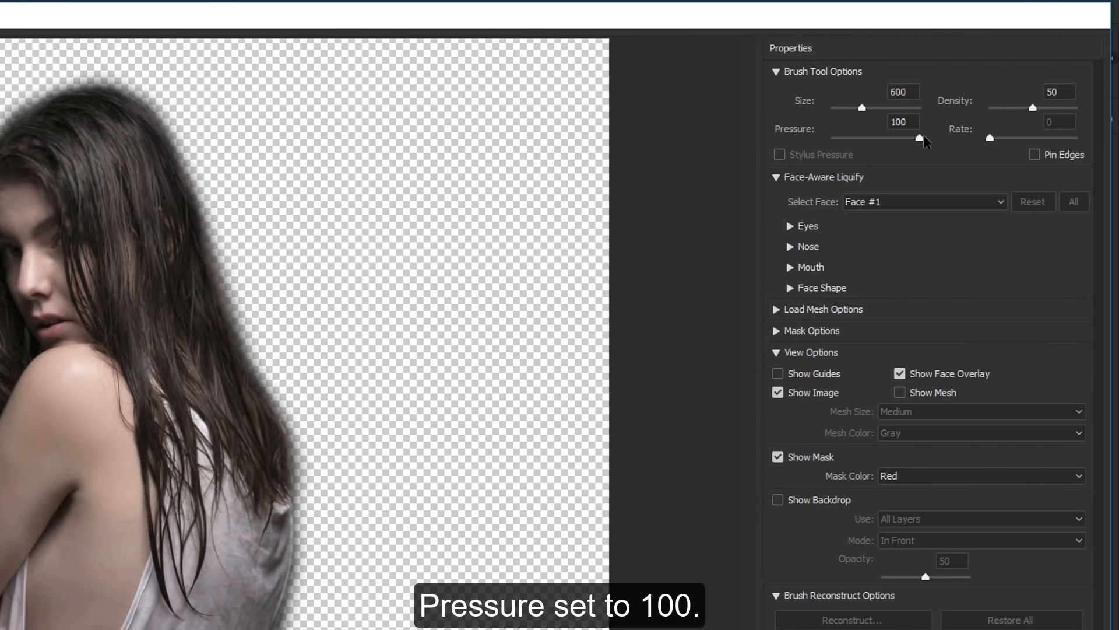
left_click(919, 138)
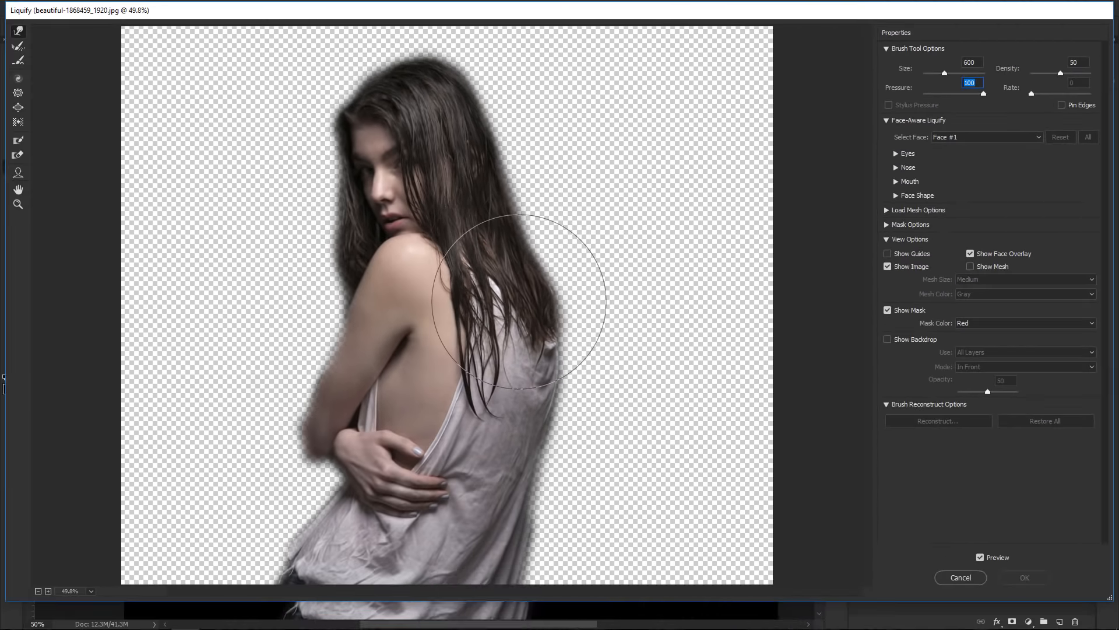
left_click_drag(519, 302, 670, 200)
mouse_move(579, 350)
left_mouse_down()
mouse_move(629, 352)
mouse_move(638, 364)
mouse_move(541, 408)
mouse_move(680, 430)
mouse_move(604, 452)
mouse_move(618, 490)
mouse_move(545, 497)
mouse_move(602, 531)
mouse_move(546, 542)
mouse_move(640, 564)
mouse_move(773, 568)
left_mouse_up()
left_click_drag(652, 508, 764, 443)
left_click_drag(685, 502, 777, 489)
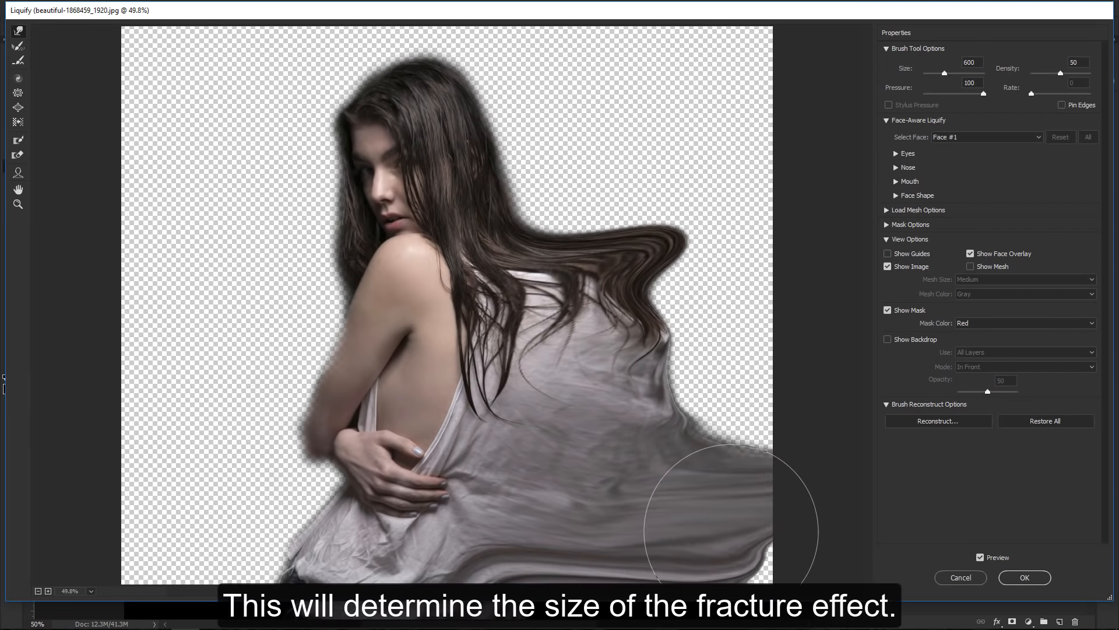
left_click_drag(731, 528, 777, 539)
- Push the arm and dress front out toward the left canvas edge with an adjusted brush size, and apply the Liquify filter
mouse_move(586, 497)
left_mouse_down()
mouse_move(745, 355)
mouse_move(735, 406)
mouse_move(653, 353)
mouse_move(737, 277)
mouse_move(596, 118)
mouse_move(517, 86)
mouse_move(786, 76)
mouse_move(470, 58)
mouse_move(341, 20)
mouse_move(517, 41)
mouse_move(116, 42)
mouse_move(261, 190)
mouse_move(273, 155)
mouse_move(98, 123)
mouse_move(252, 385)
mouse_move(264, 336)
mouse_move(342, 365)
mouse_move(269, 432)
mouse_move(277, 397)
mouse_move(324, 338)
mouse_move(152, 210)
mouse_move(146, 184)
mouse_move(234, 297)
left_mouse_up()
key("bracketleft")
key("bracketleft")
key("bracketleft")
key("bracketleft")
key("bracketright")
key("bracketright")
key("bracketright")
left_click_drag(323, 492, 91, 557)
left_click_drag(326, 452, 120, 467)
left_click_drag(289, 428, 111, 417)
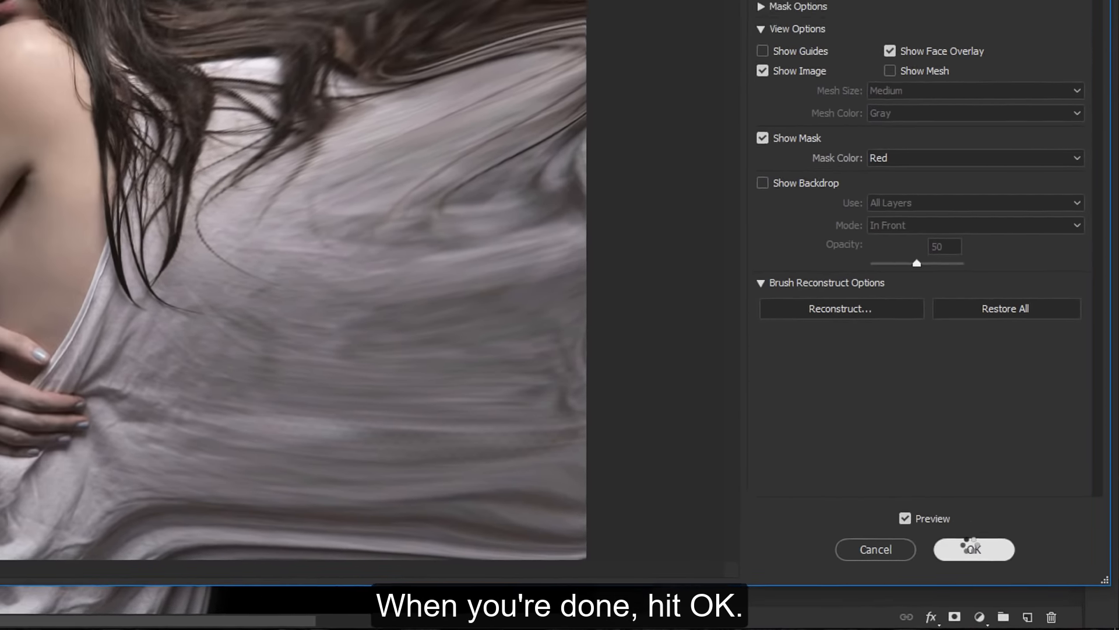
left_click(963, 543)
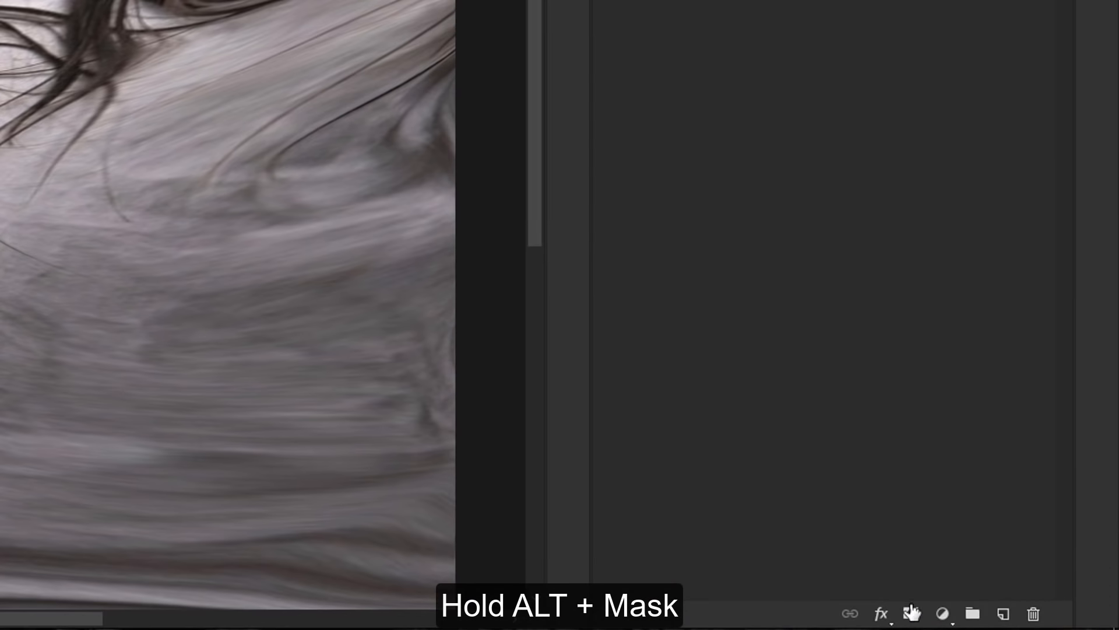
- Add black, hide-all layer masks to the FRACTURE and MAIN MODEL layers
left_click(911, 612, "alt")
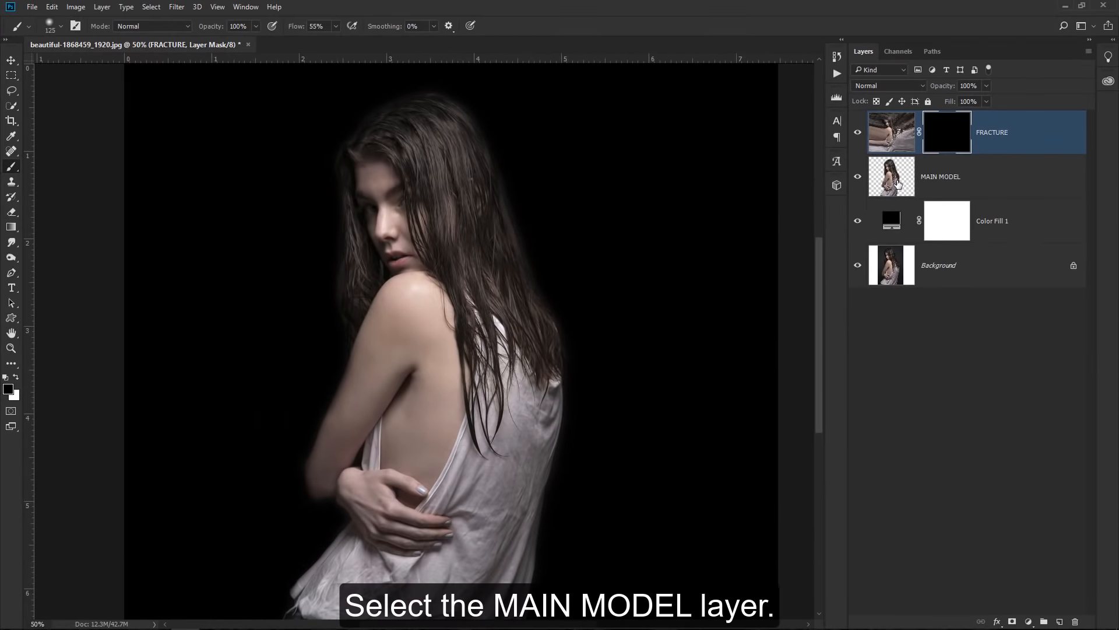
left_click(897, 183)
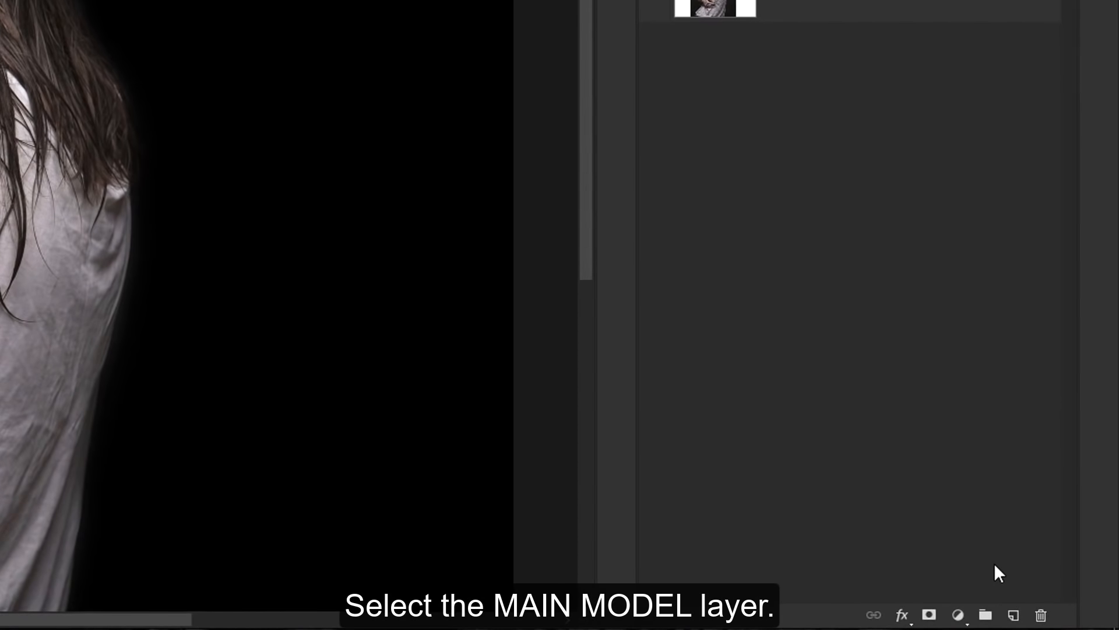
left_click(930, 617, "alt")
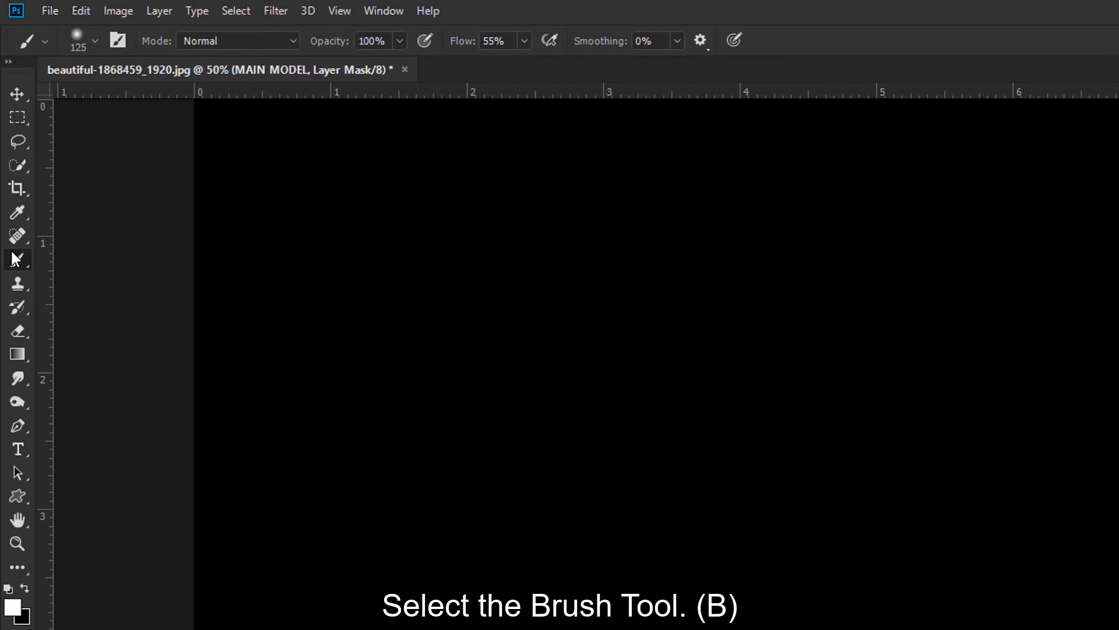
- Choose the Splatter 6 brush preset for painting on the MAIN MODEL mask
left_click(95, 39)
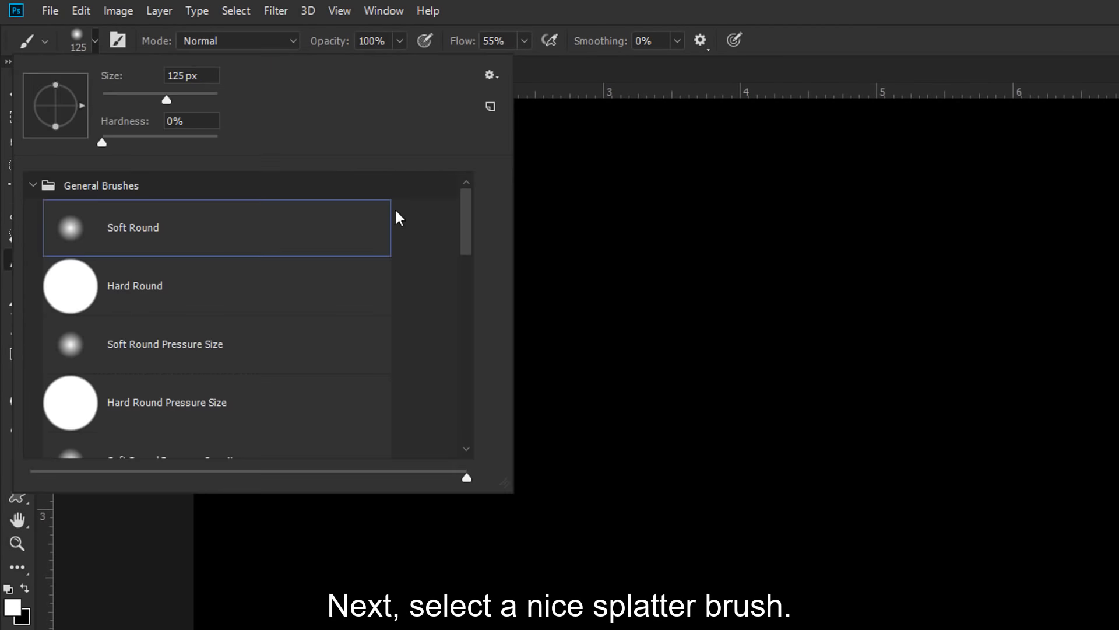
left_click_drag(466, 221, 477, 436)
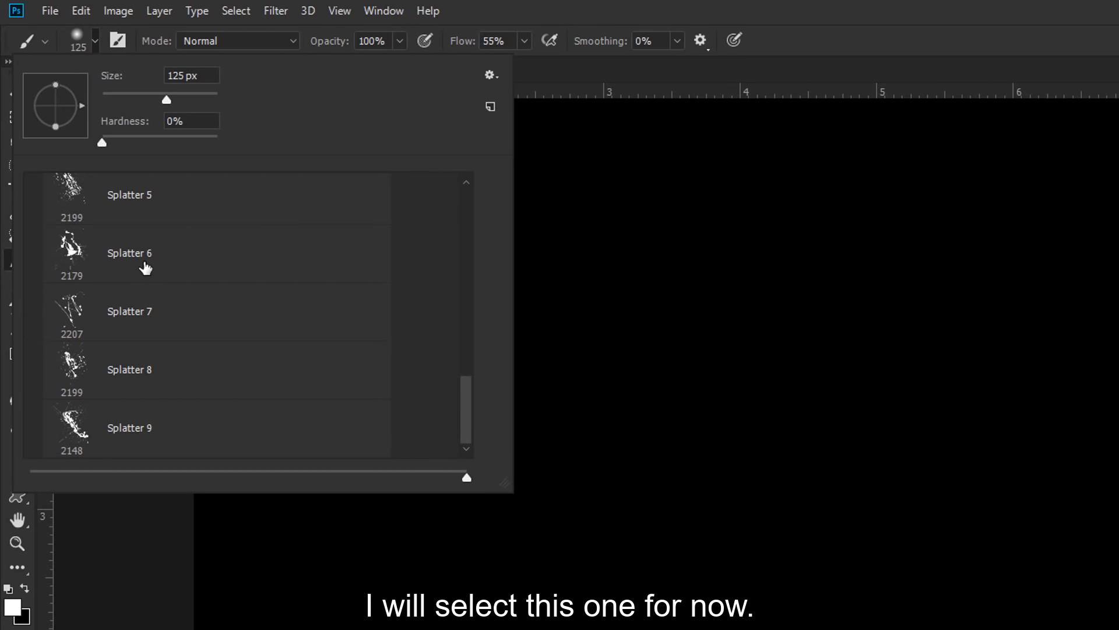
double_click(143, 265)
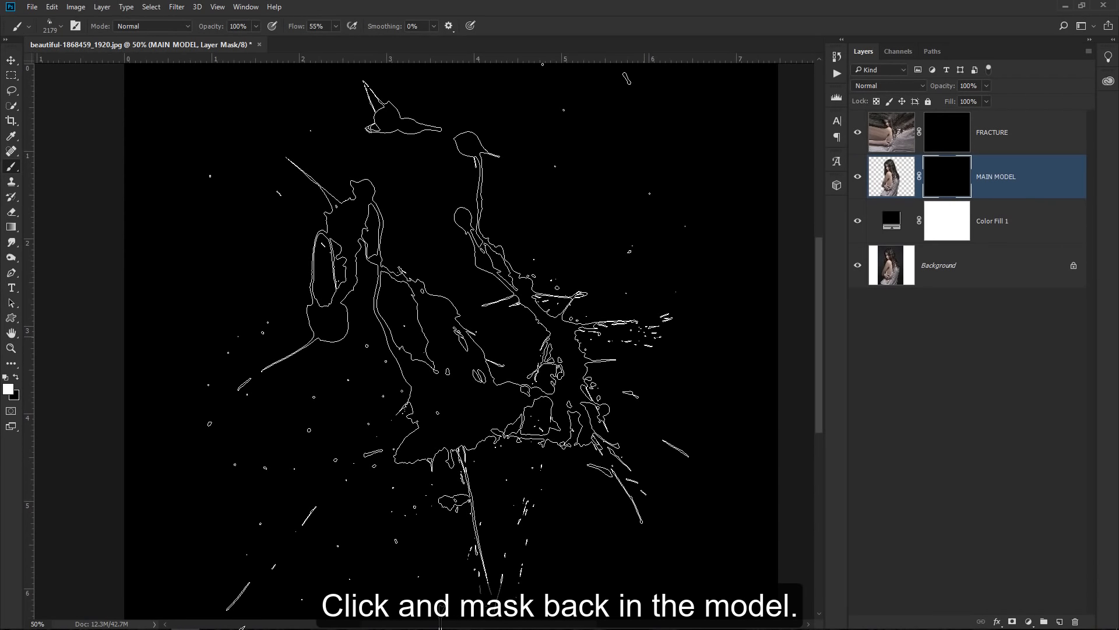
- Stamp the splatter brush in white on the MAIN MODEL mask to reveal parts of the shoulder and torso
left_click(449, 337)
left_click(448, 336)
left_click(448, 336)
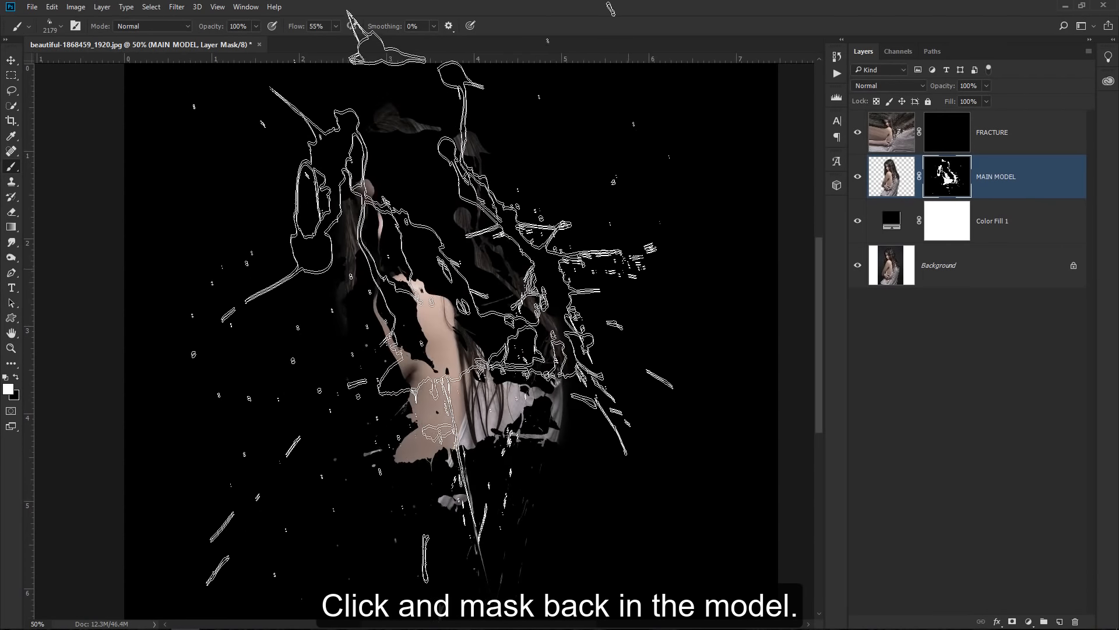
- Reduce the splatter brush to about 1200 px and reveal parts of the face, hair and lower torso on the mask
key("bracketleft")
key("bracketleft")
key("bracketleft")
key("bracketleft")
key("bracketleft")
key("bracketleft")
key("bracketleft")
key("bracketleft")
key("bracketleft")
key("bracketleft")
key("bracketleft")
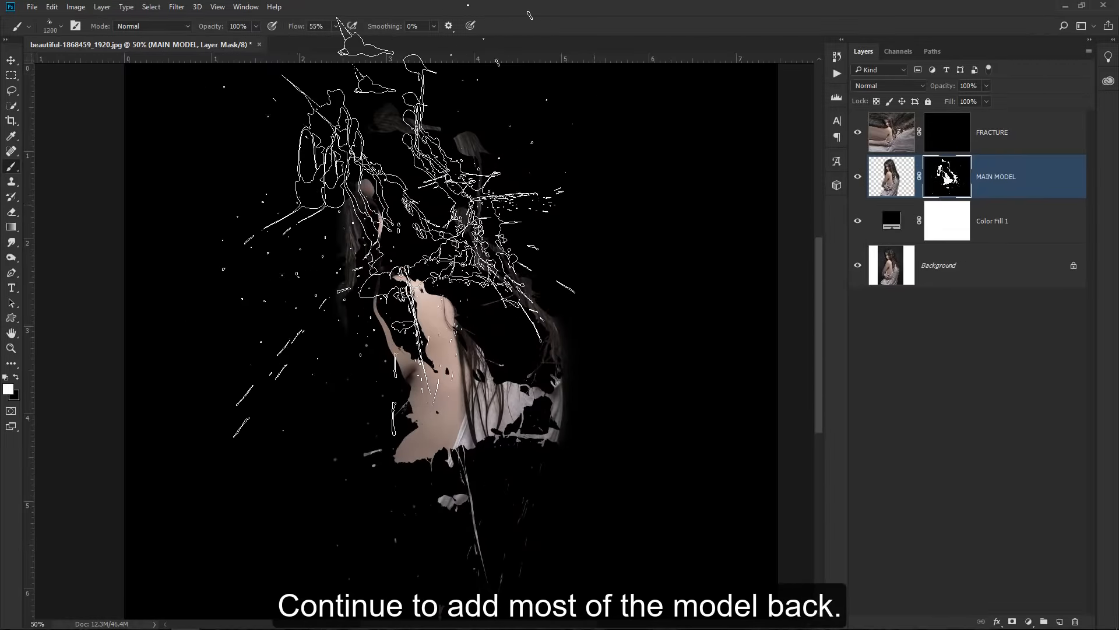
left_click(402, 201)
left_click(402, 201)
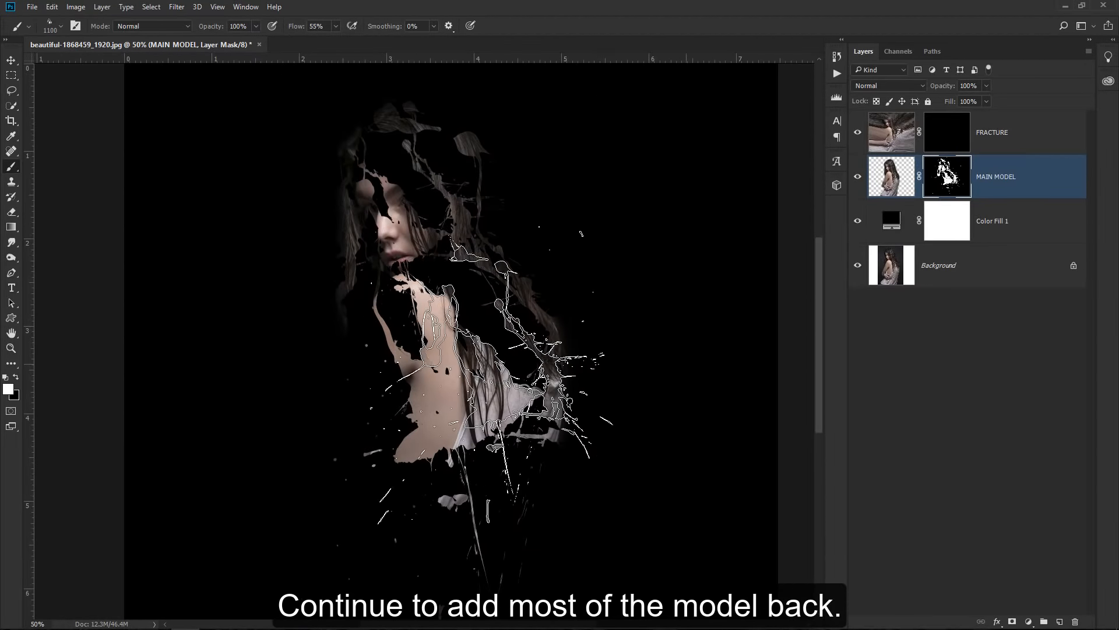
key("bracketright")
key("bracketright")
left_click(434, 466)
- Set the splatter brush to 781 px with a -44° angle and reveal more of the arm, hands and dress
key("bracketleft")
key("bracketleft")
key("bracketleft")
key("bracketleft")
key("bracketleft")
key("bracketleft")
left_click(76, 26)
left_click_drag(924, 312, 919, 324)
left_click_drag(919, 284, 920, 284)
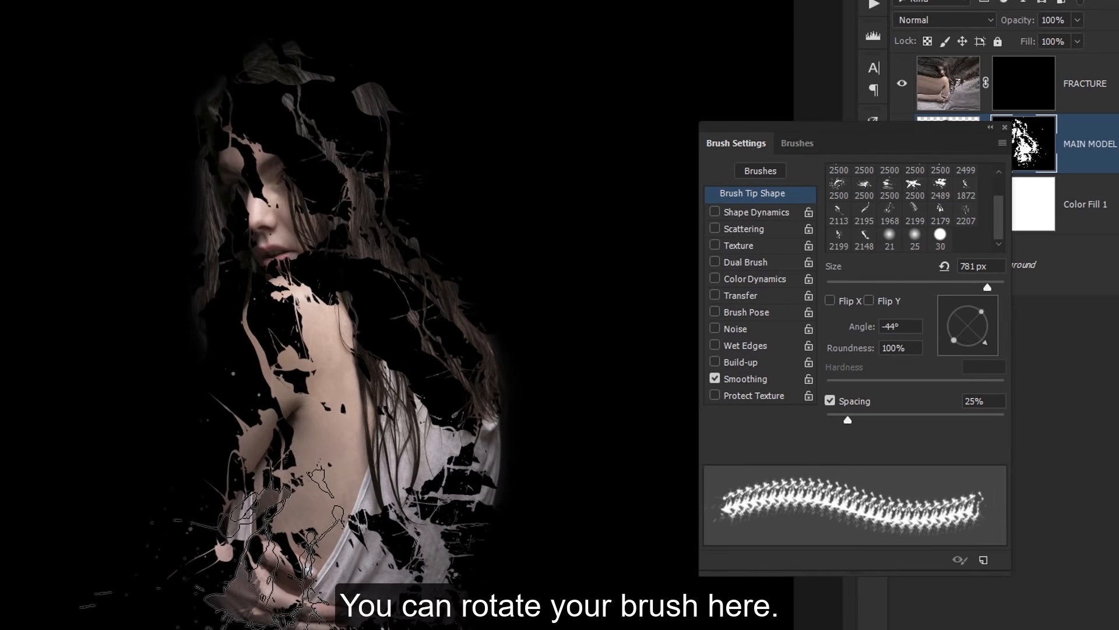
left_click(368, 506)
left_click(369, 506)
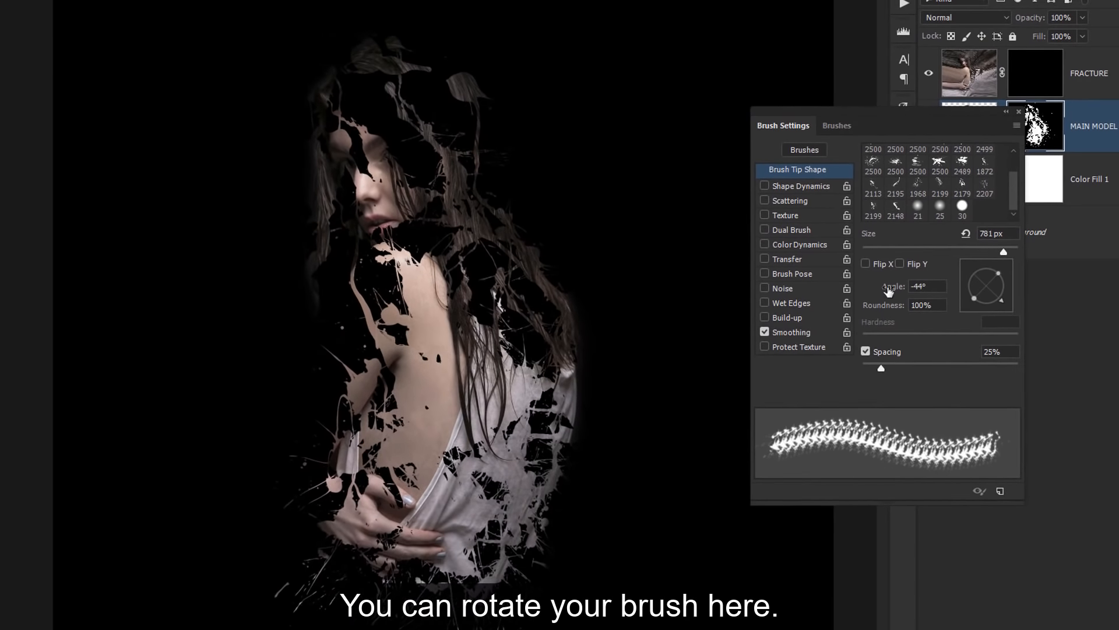
- Reveal more of the face and hair with the brush angle at 1°, and undo the last stamp
left_click(379, 192)
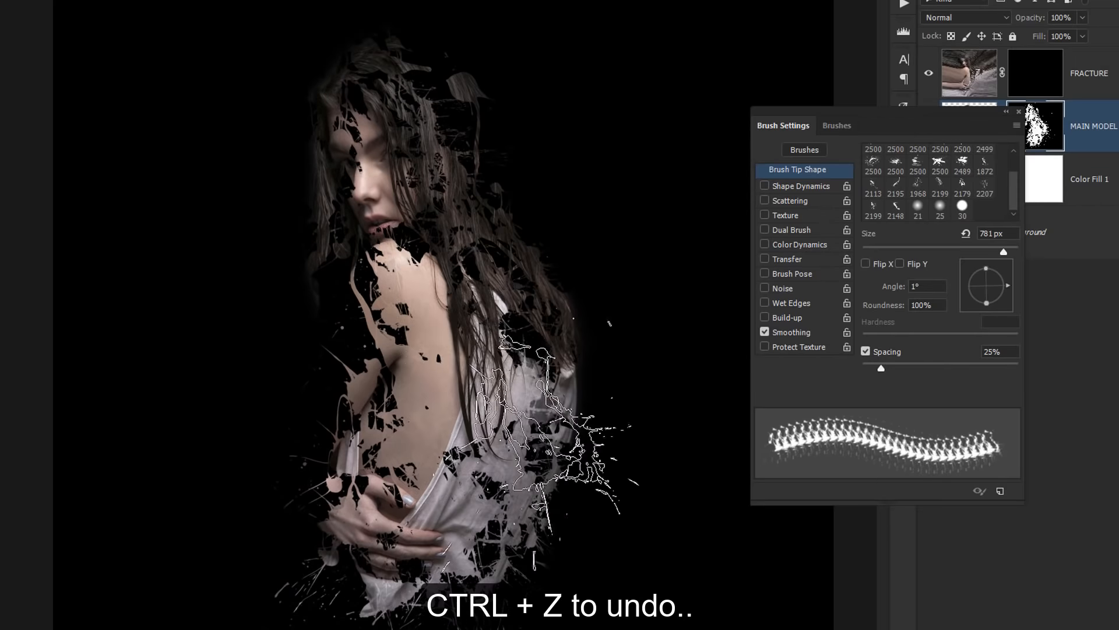
key("ctrl+z")
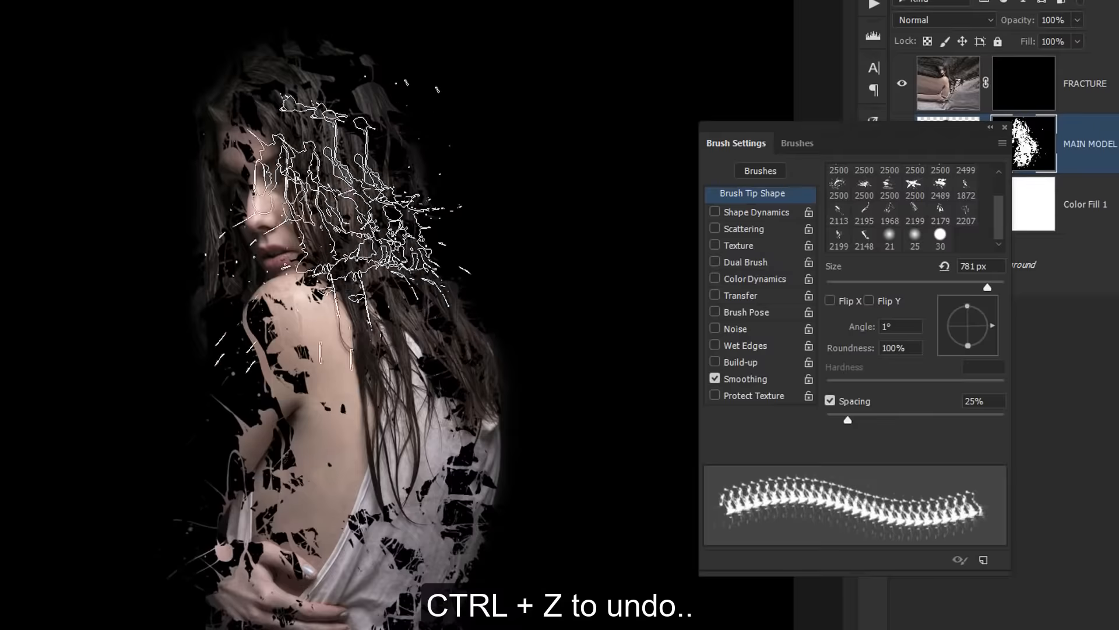
- Switch to a smaller Soft Round brush to make the model's face fully visible on the MAIN MODEL mask
key("z")
left_click(320, 186)
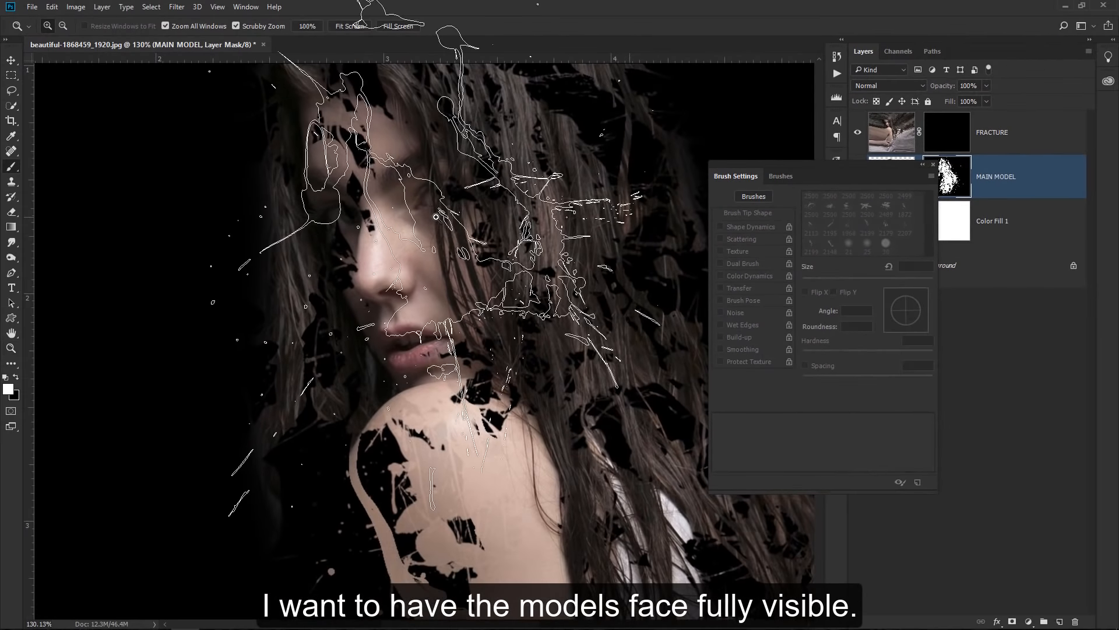
left_click(412, 209)
key("b")
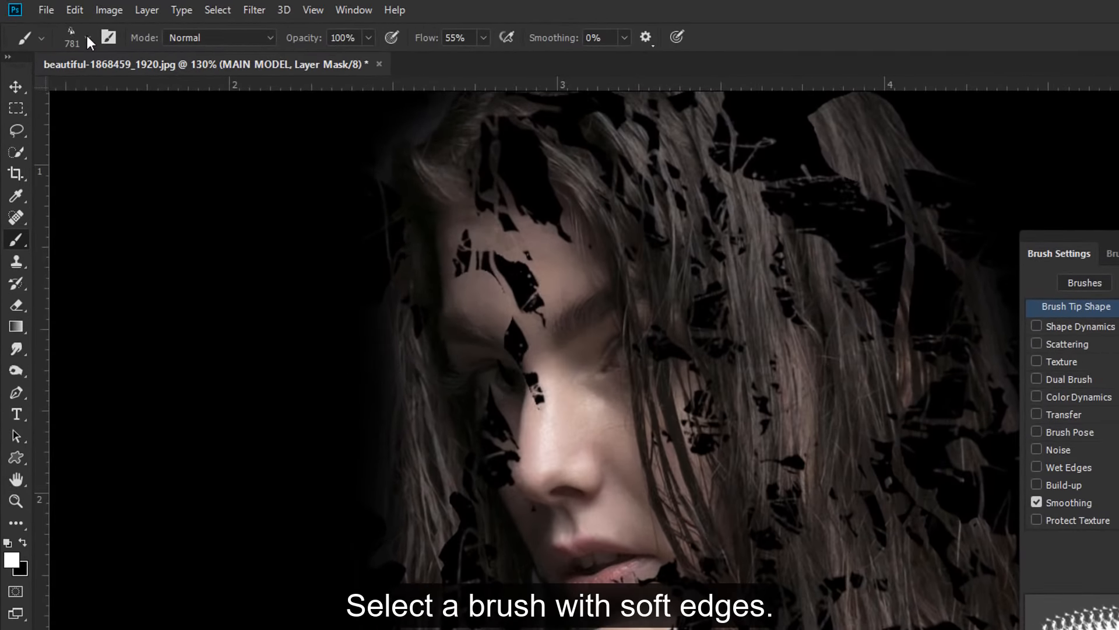
left_click(79, 34)
left_click_drag(432, 373, 446, 187)
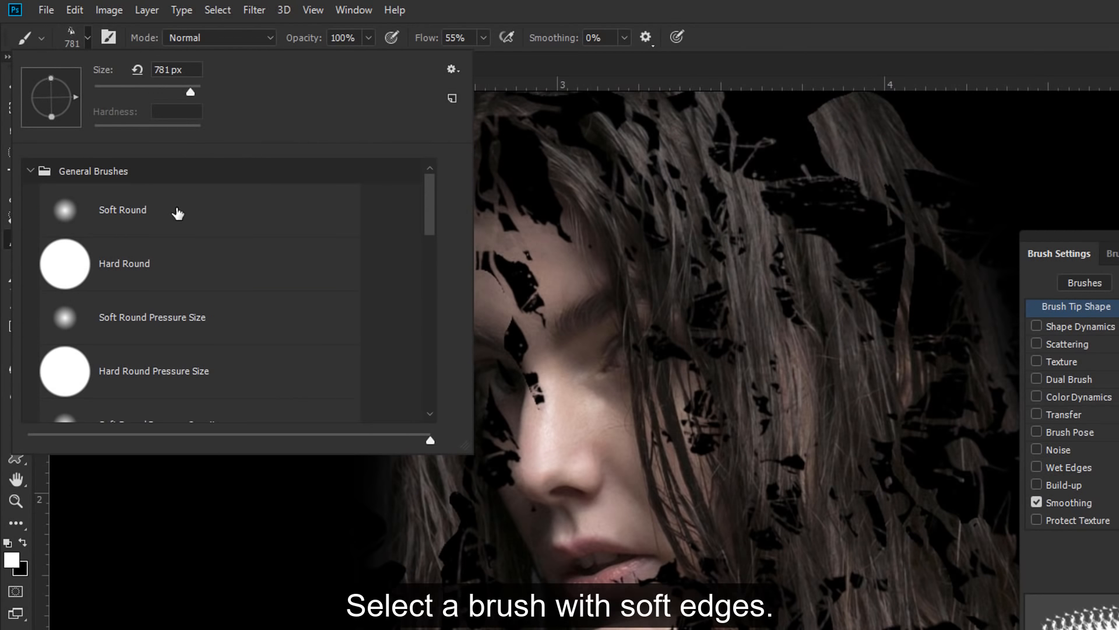
left_click(123, 211)
key("Return")
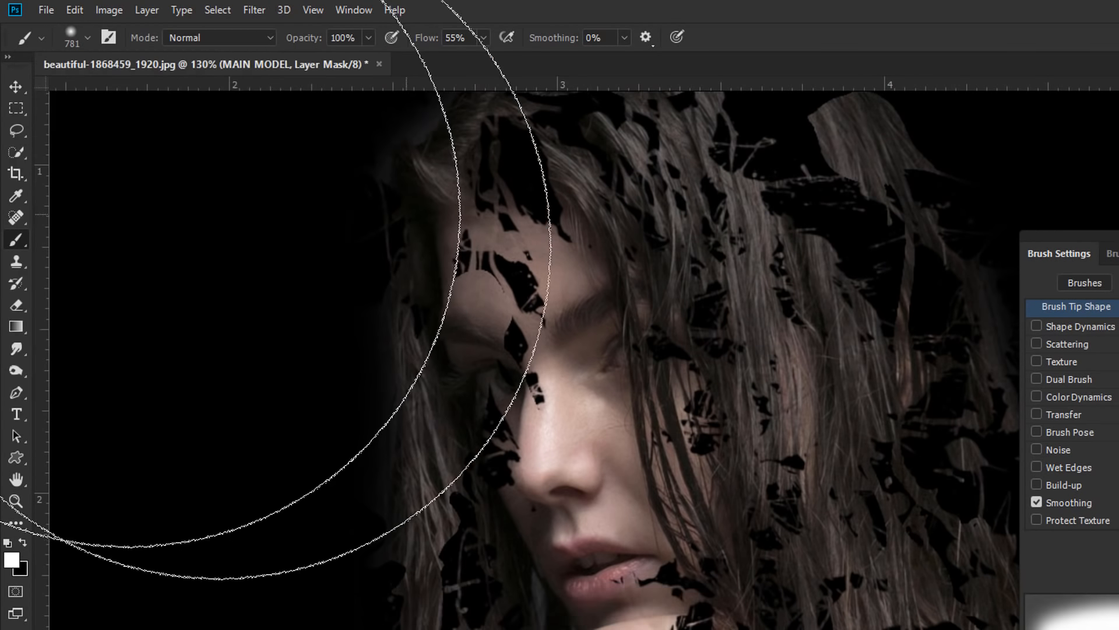
key("bracketleft")
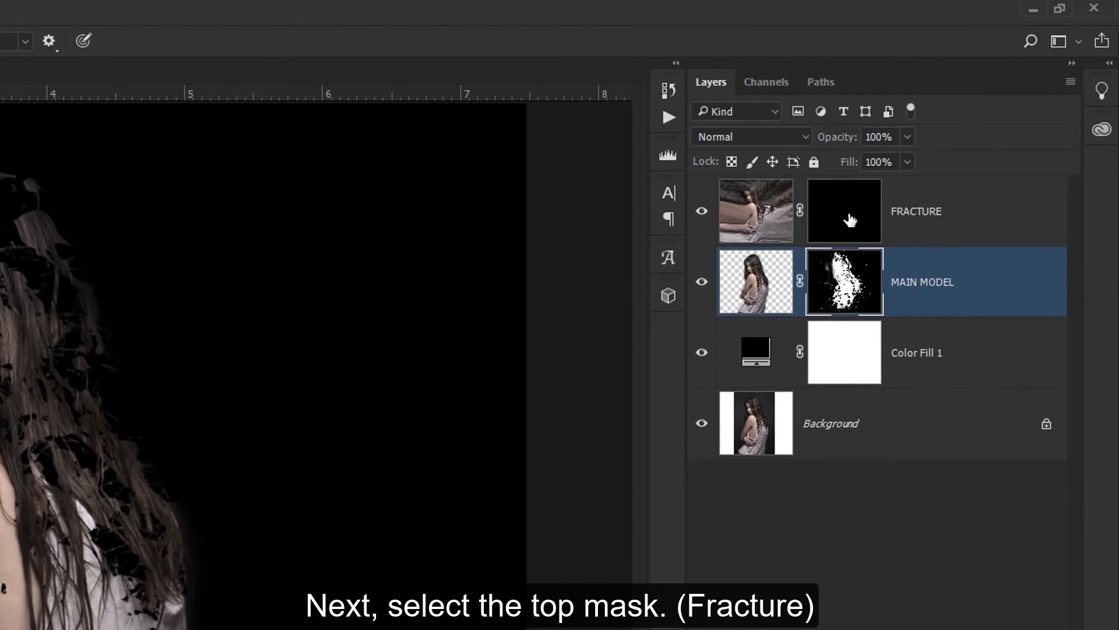
- Stamp white splatters on the FRACTURE mask around the lower back and dress, with the brush sized from 500 to 800 px
left_click(950, 137)
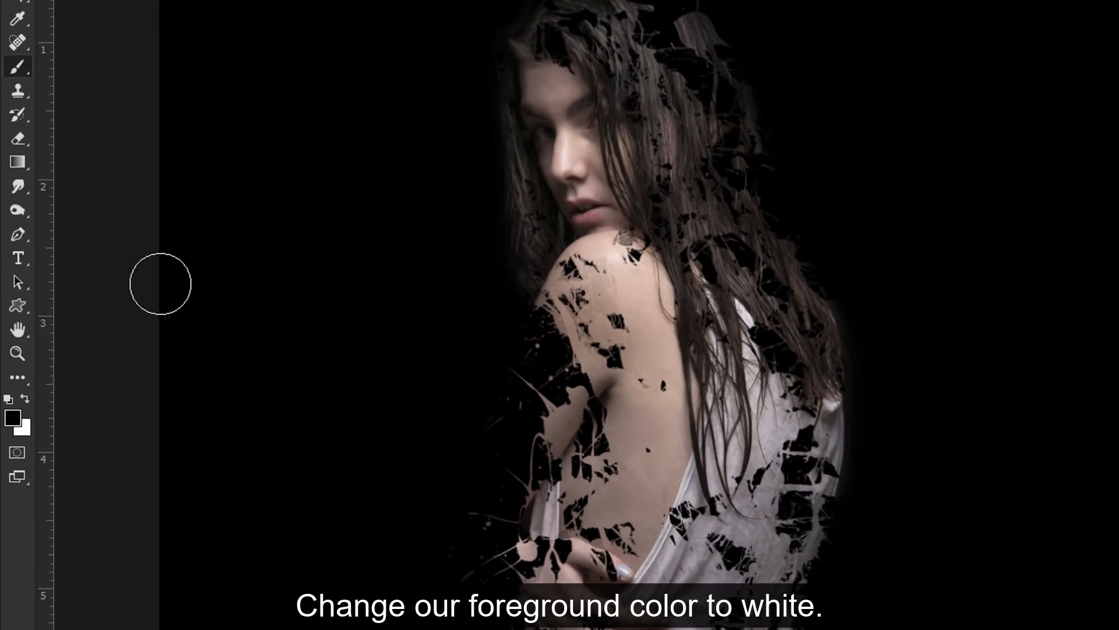
left_click(23, 401)
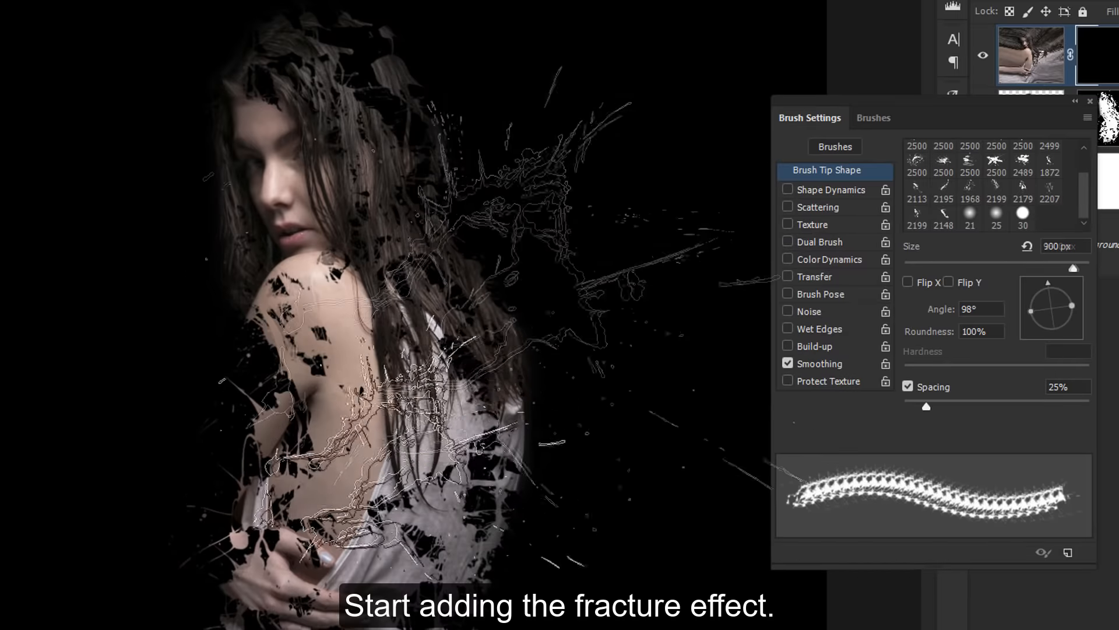
key("bracketleft")
key("bracketleft")
key("bracketleft")
key("bracketleft")
left_click(493, 414)
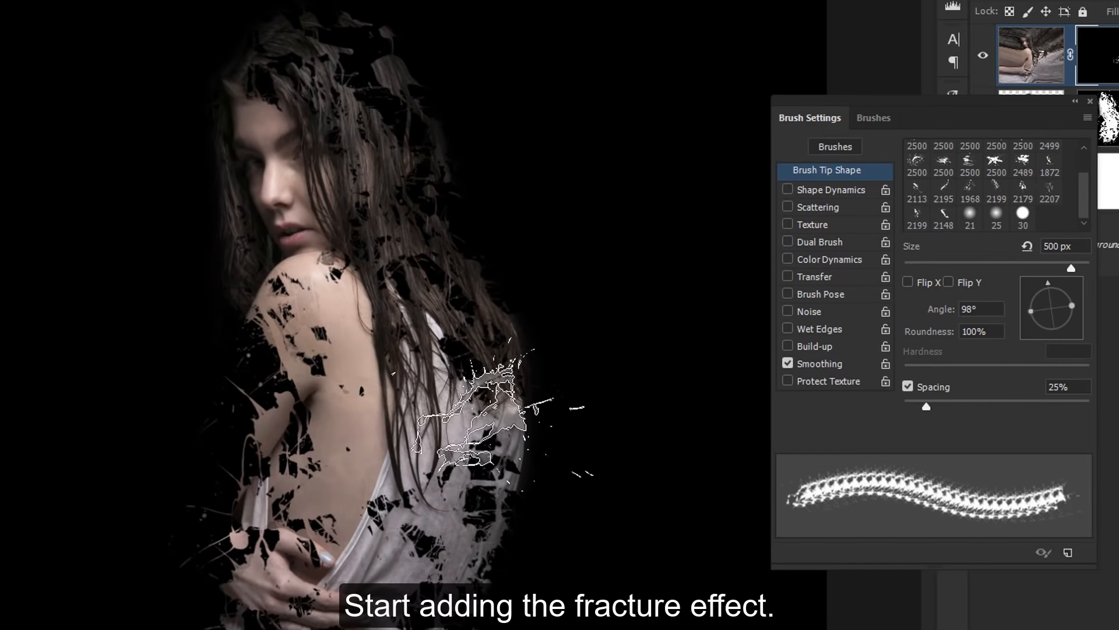
key("bracketright")
key("bracketright")
key("bracketright")
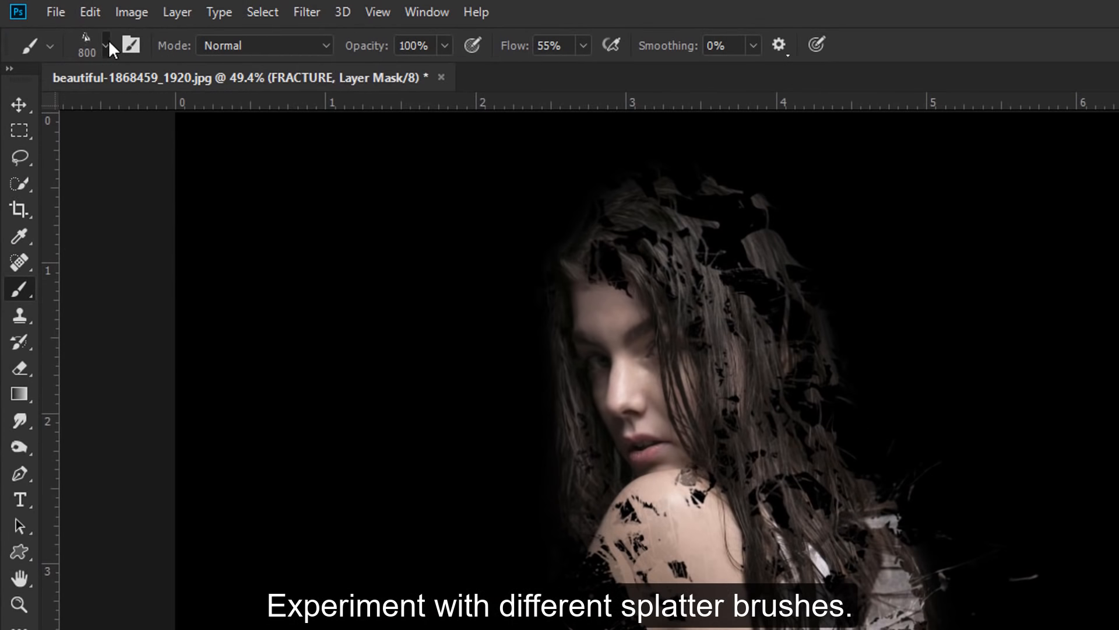
- Choose the Splatter 8 brush at 1300 px and 0° and stamp it along the dress and back on the FRACTURE mask
left_click(44, 17)
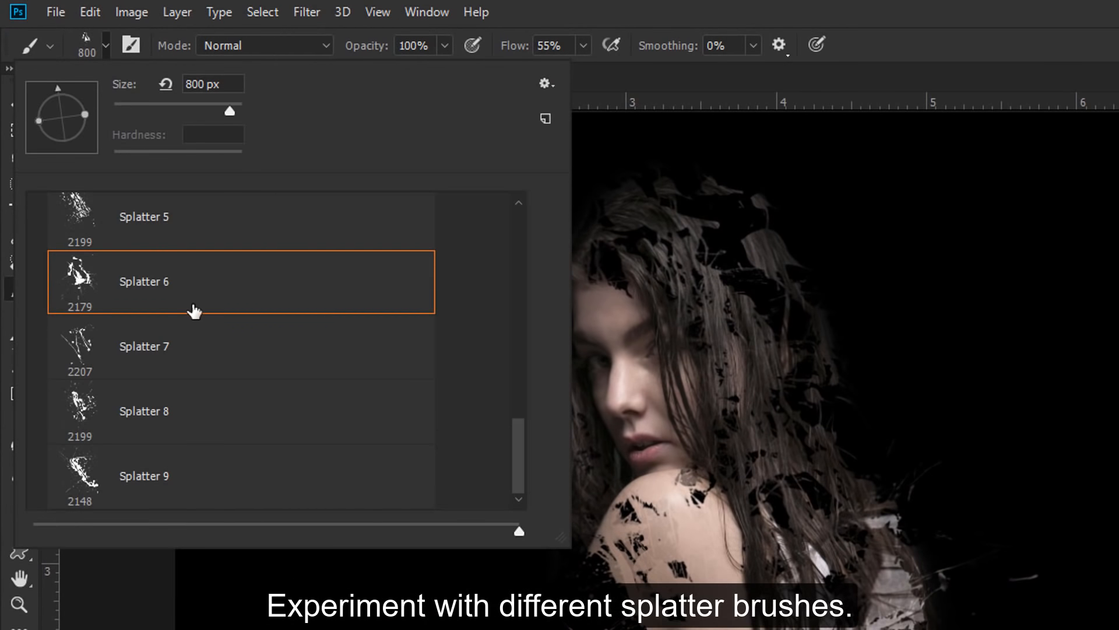
left_click_drag(523, 442, 524, 385)
left_click(270, 409)
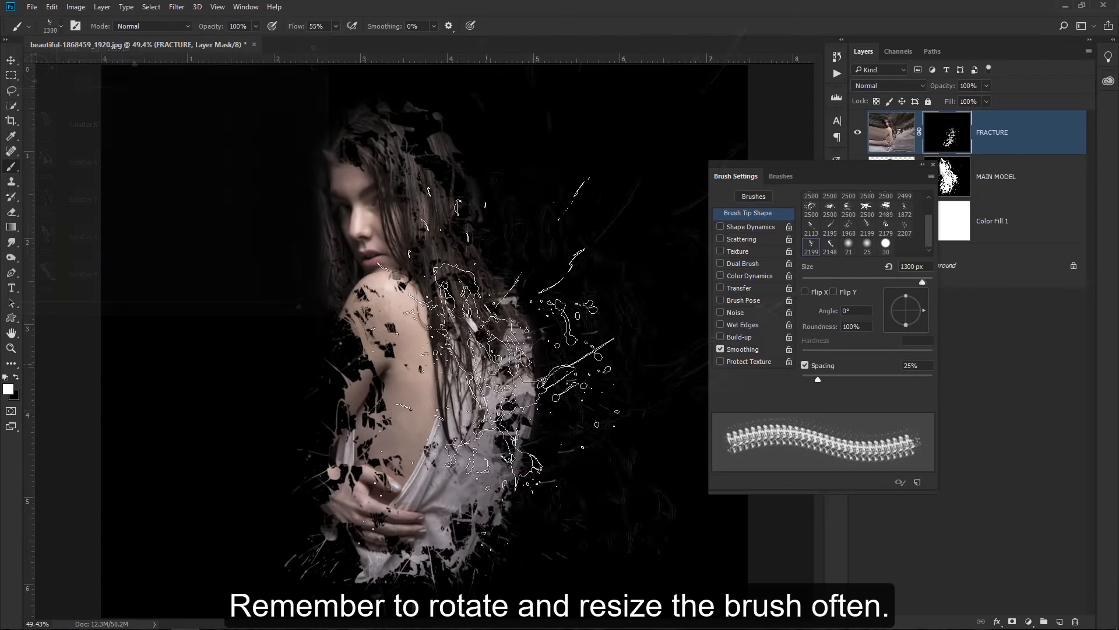
left_click(486, 364)
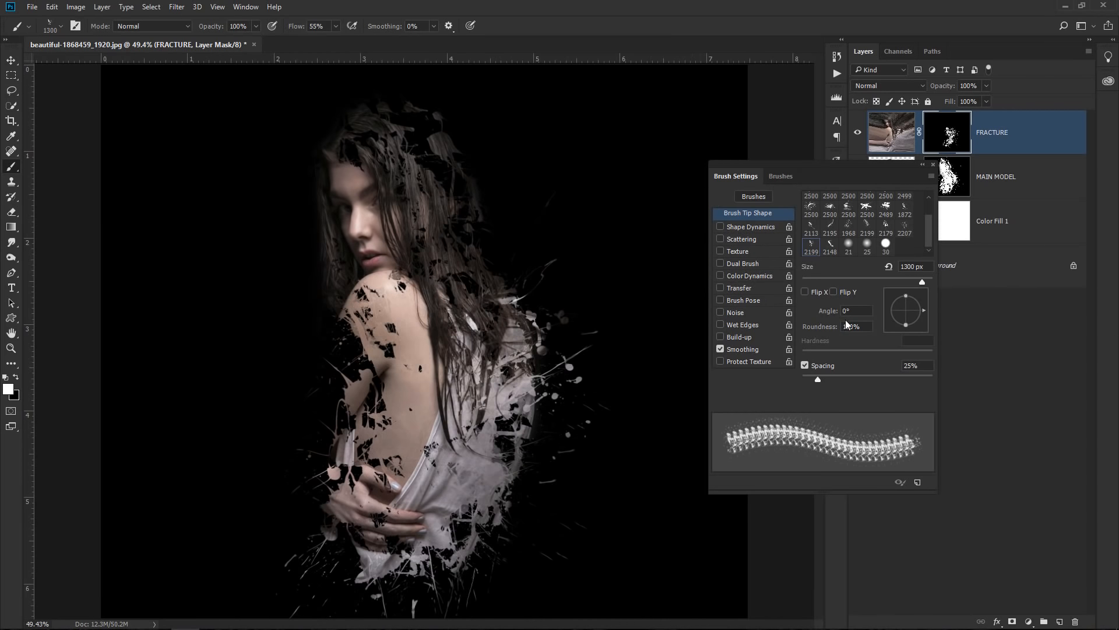
- Set the splatter brush to 1384 px with a 154° angle and add fragments around the arm and behind the hair
left_click_drag(923, 311, 874, 295)
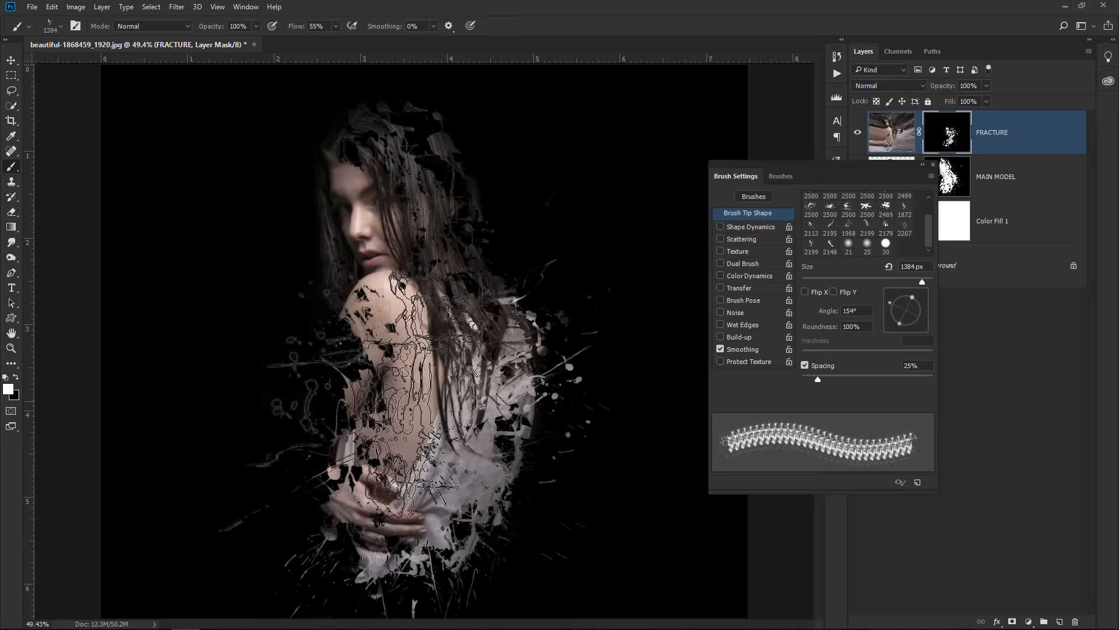
left_click(361, 408)
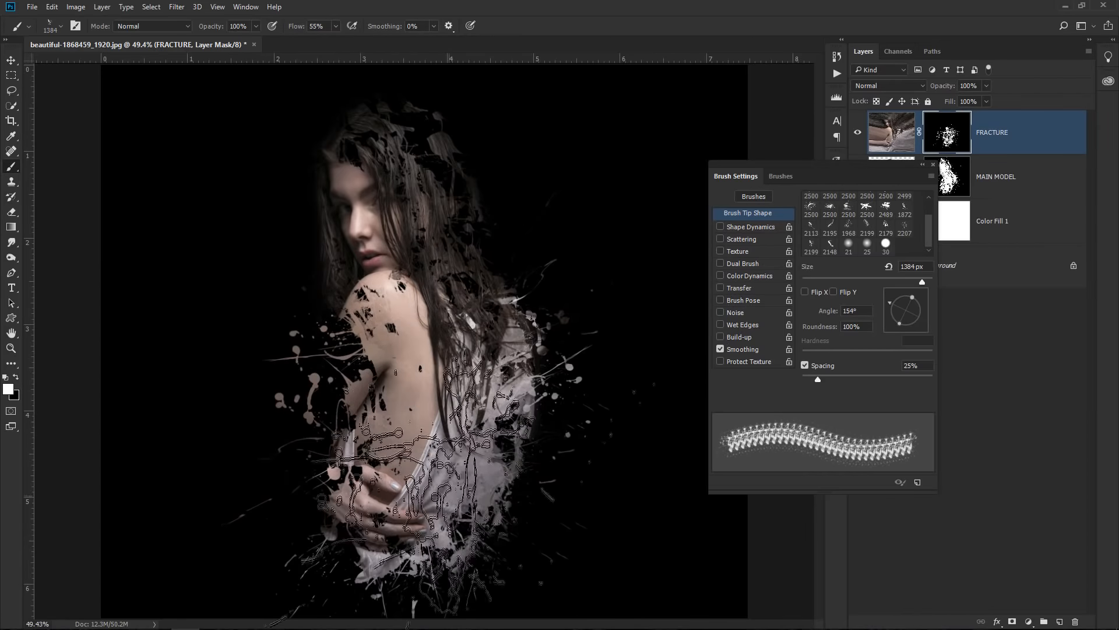
key("ctrl+z")
left_click(493, 318)
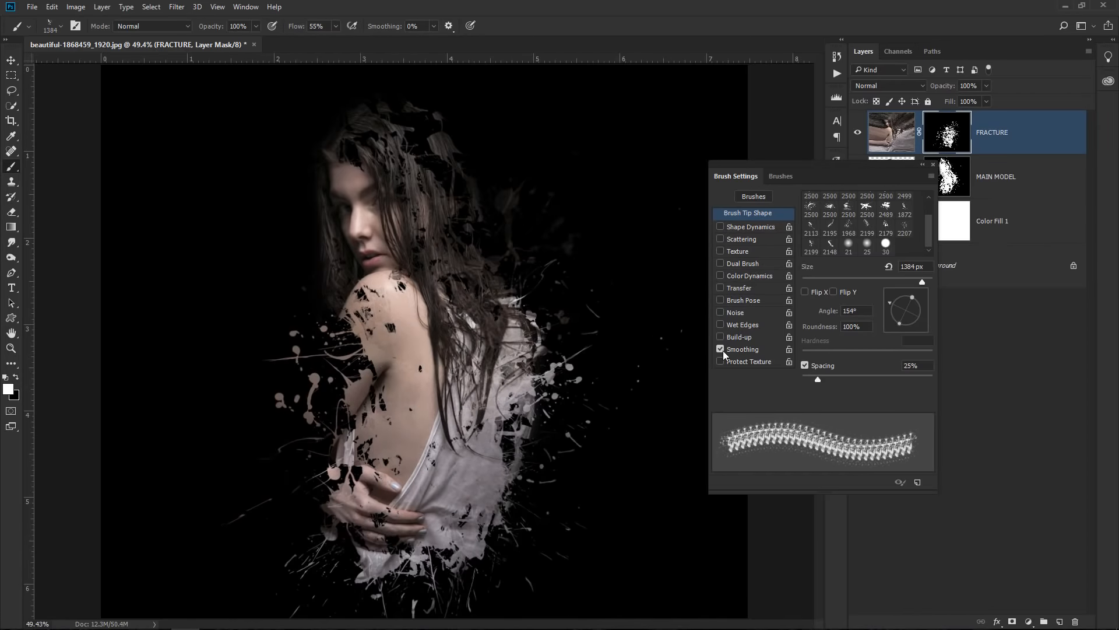
- Set the splatter brush to 700 px with a -37° angle, stamp the top of the head, and undo that stamp
left_click(920, 321)
key("bracketleft")
key("bracketleft")
key("bracketleft")
key("bracketleft")
key("bracketleft")
key("bracketleft")
key("bracketleft")
left_click(364, 142)
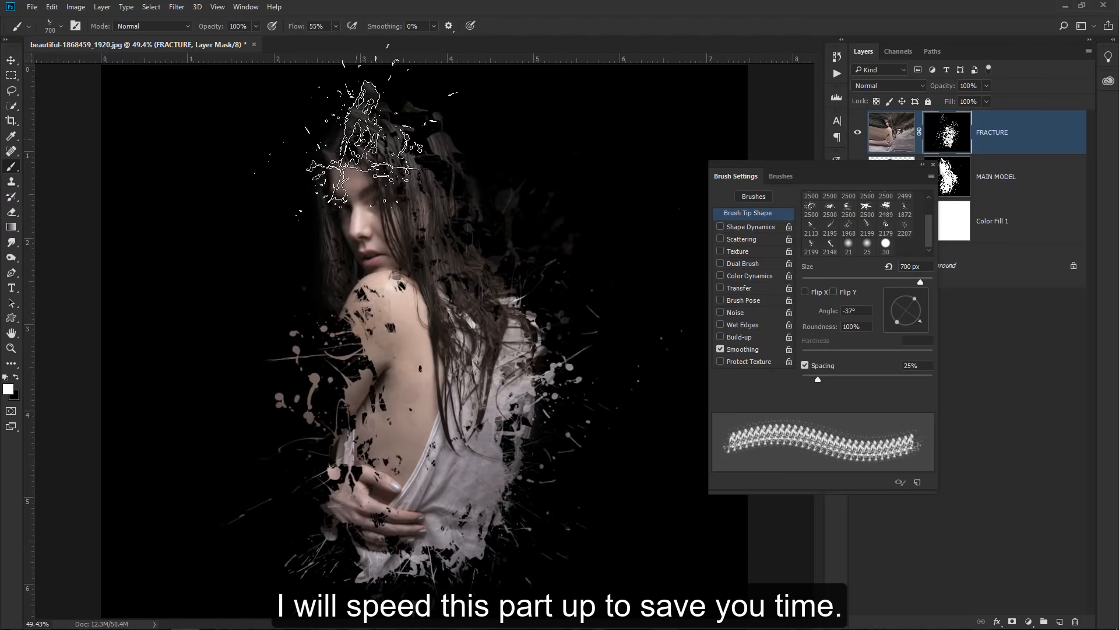
key("ctrl+z")
- Add splatter fragments around the crown and back of the hair, varying the brush size and using angles of 151° and 21°
mouse_move(915, 300)
left_mouse_down()
mouse_move(920, 310)
mouse_move(873, 291)
left_mouse_up()
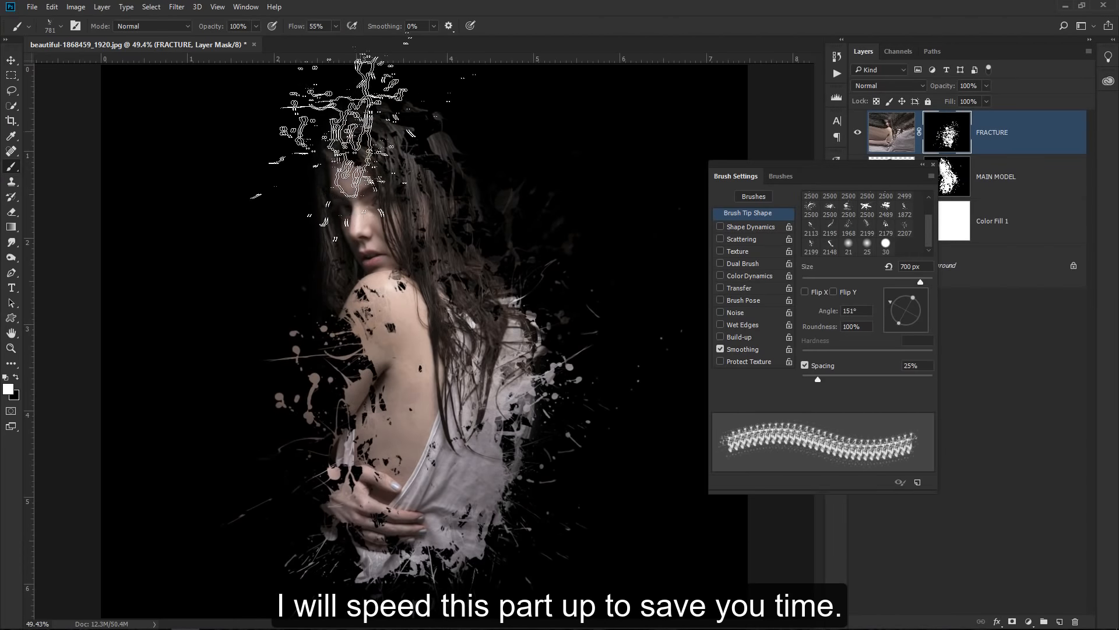
left_click(334, 158)
key("bracketleft")
key("bracketleft")
key("bracketleft")
key("bracketright")
key("bracketright")
key("bracketright")
key("bracketright")
left_click(430, 149)
left_click(457, 223)
left_click(922, 304)
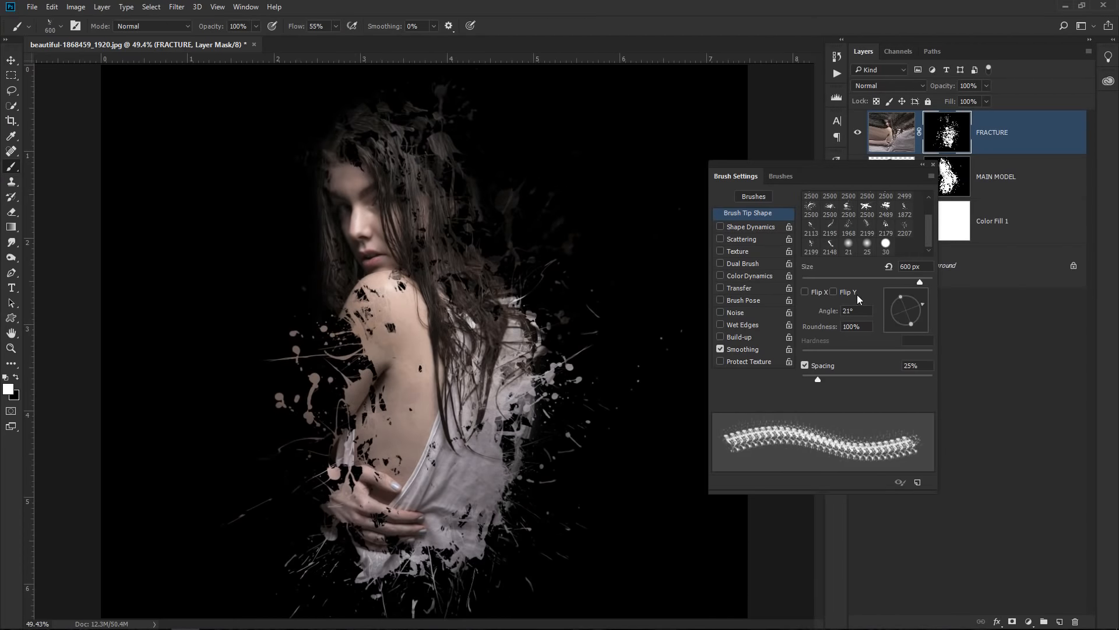
left_click(461, 193)
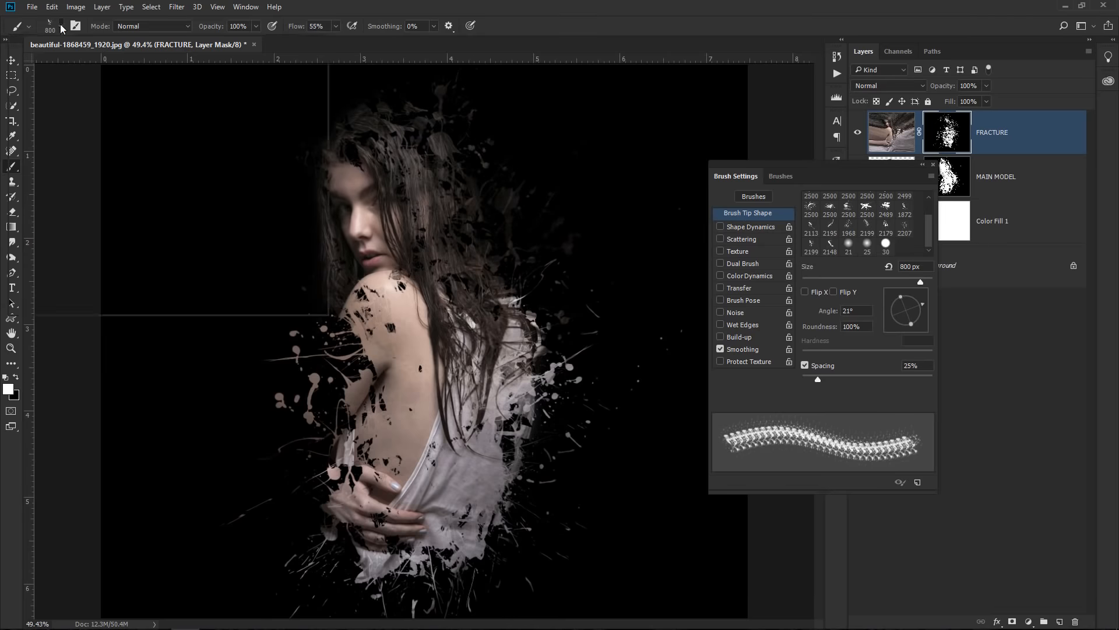
- Switch to the 2113 px splatter brush, set it to 1000 px and 169°, and stamp fragments beside the arm and shoulder
right_click(297, 257)
left_click_drag(297, 256, 297, 212)
double_click(148, 208)
left_click(888, 307)
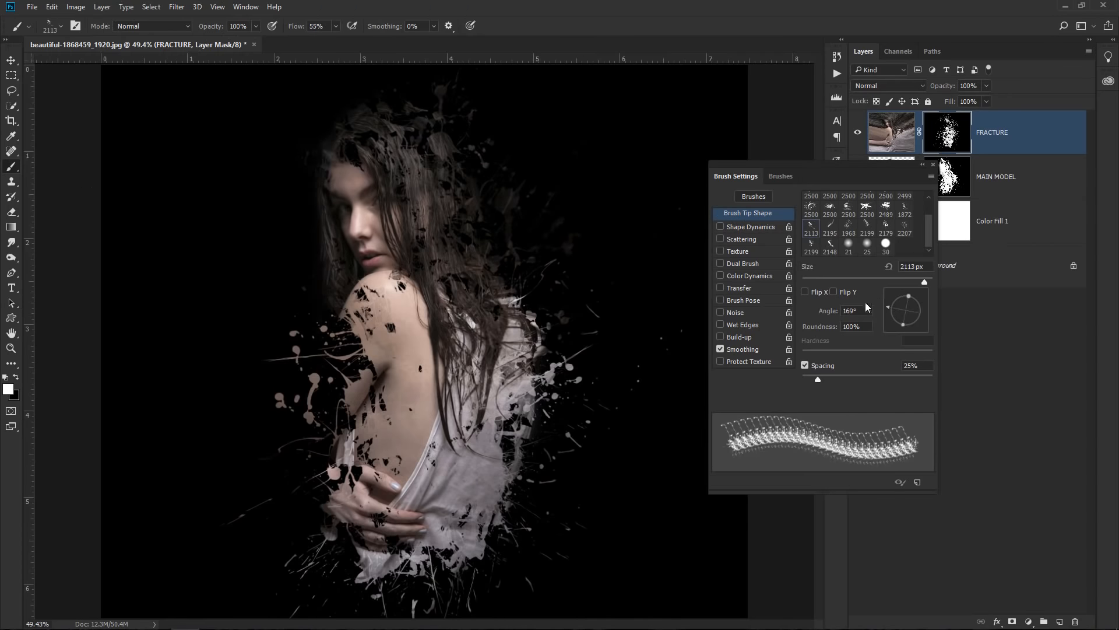
left_click_drag(392, 345, 326, 347)
left_click(344, 403)
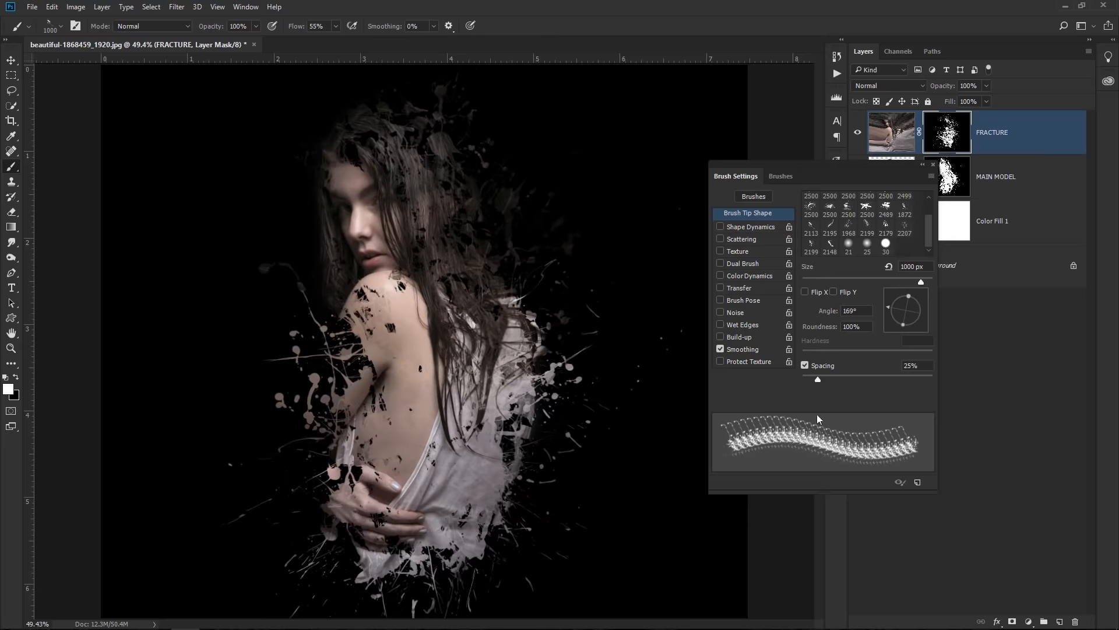
- Stamp fragments off the dress, back and hair, changing the splatter brush to a 101° angle and sizes of 700 and 900 px
left_click(921, 301)
left_click(522, 417)
left_click(920, 321)
left_click_drag(917, 300, 903, 293)
key("bracketleft")
left_click(503, 276)
left_click(488, 518)
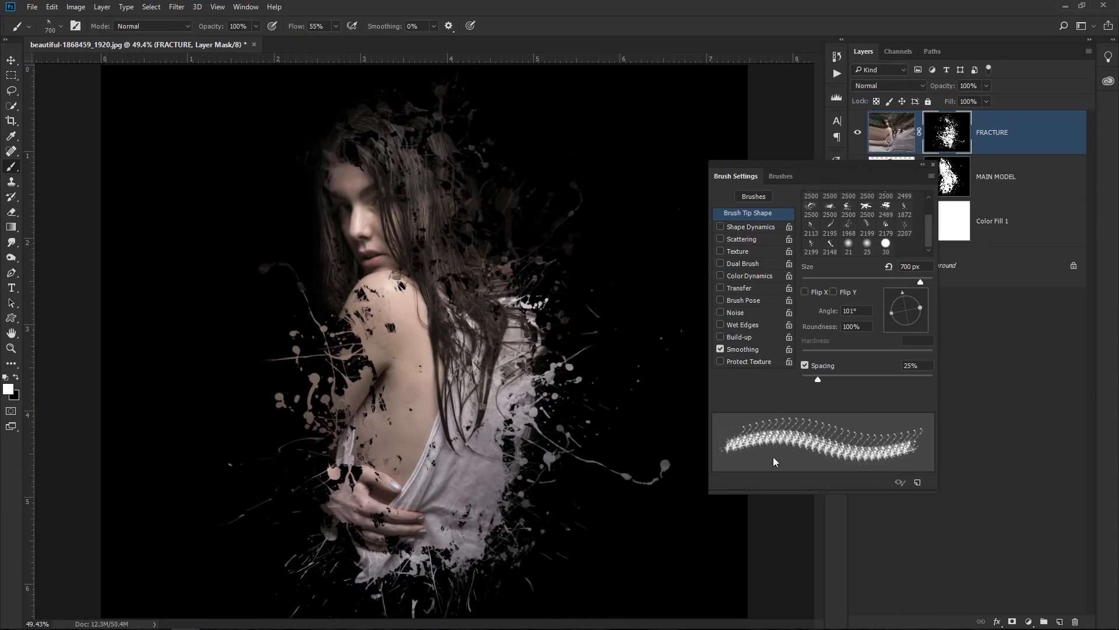
key("bracketright")
key("bracketright")
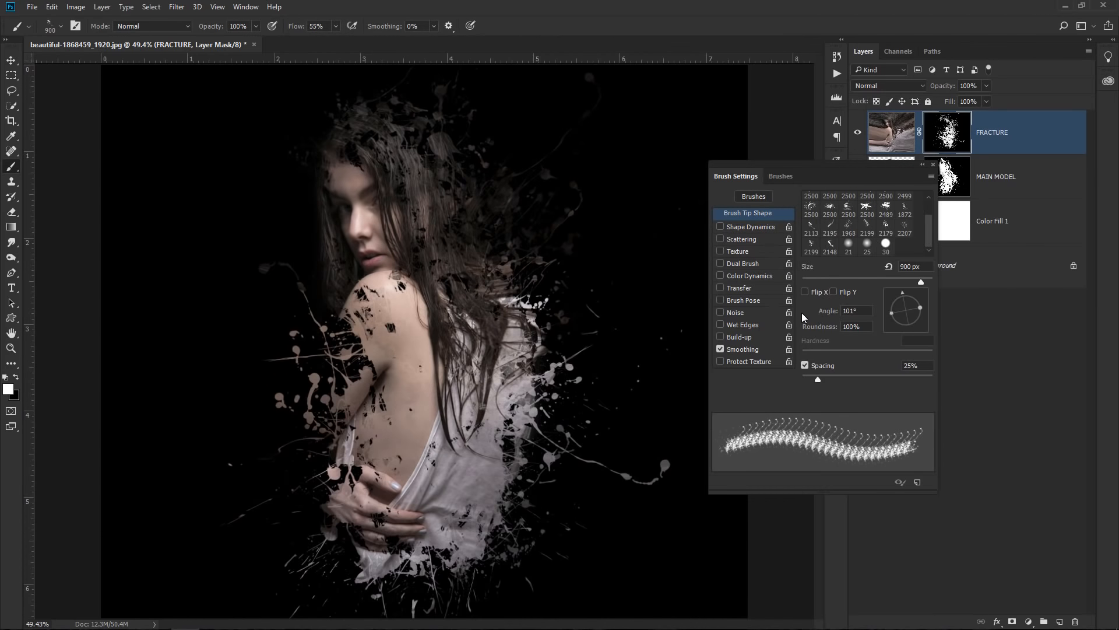
- Close the brush settings, merge all visible layers into a new layer above FRACTURE, and name it MERGED
left_click(934, 169)
key("v")
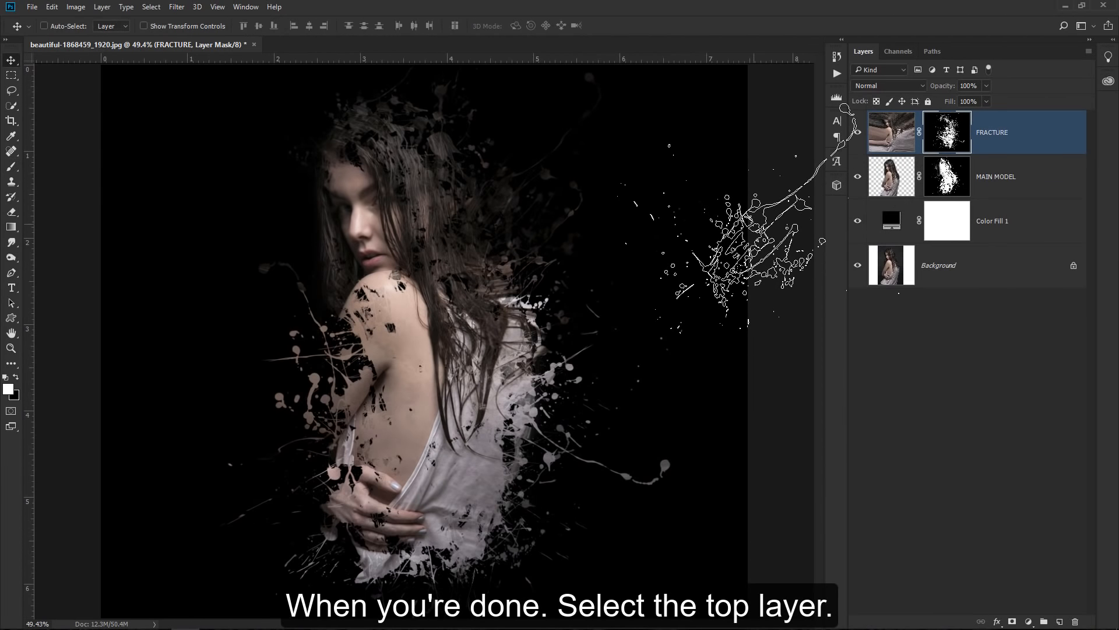
left_click(997, 137)
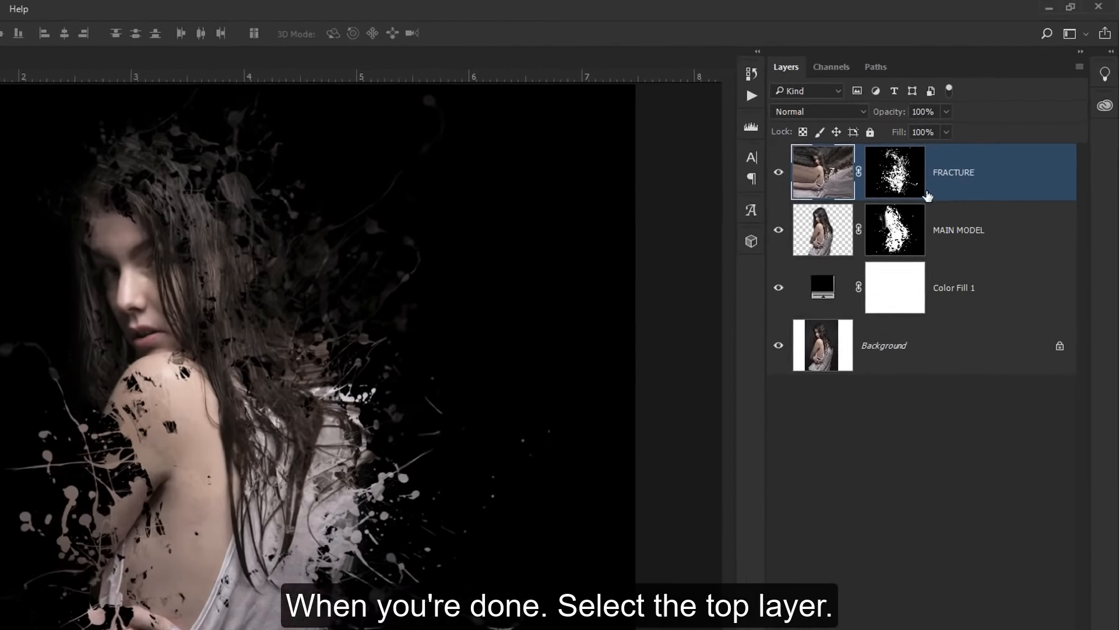
key("ctrl+shift+alt+e")
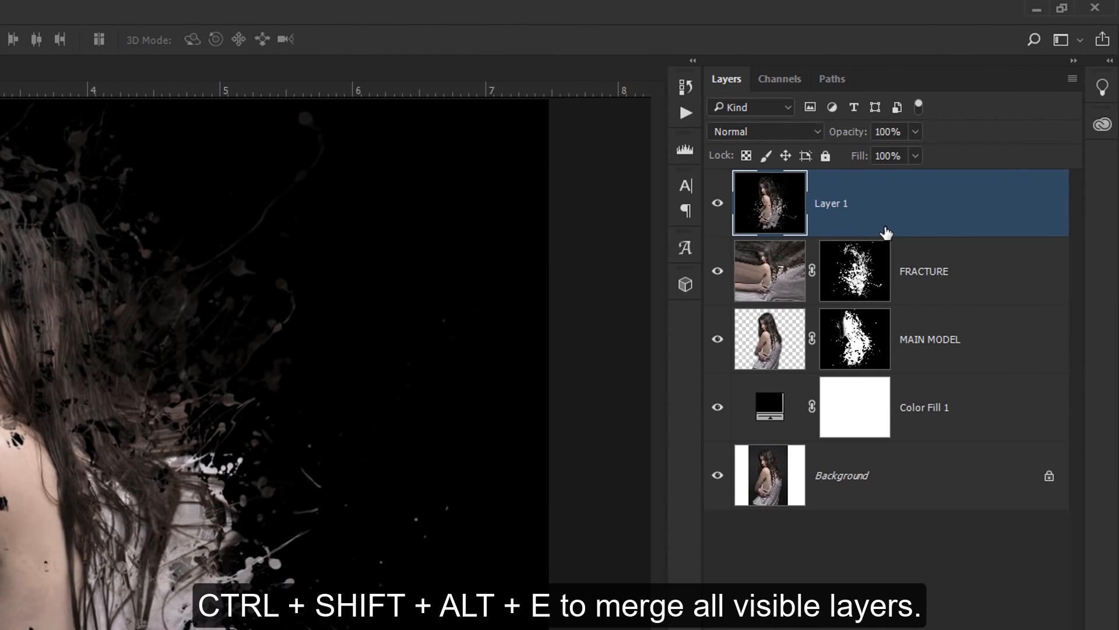
double_click(845, 204)
type("MERGED")
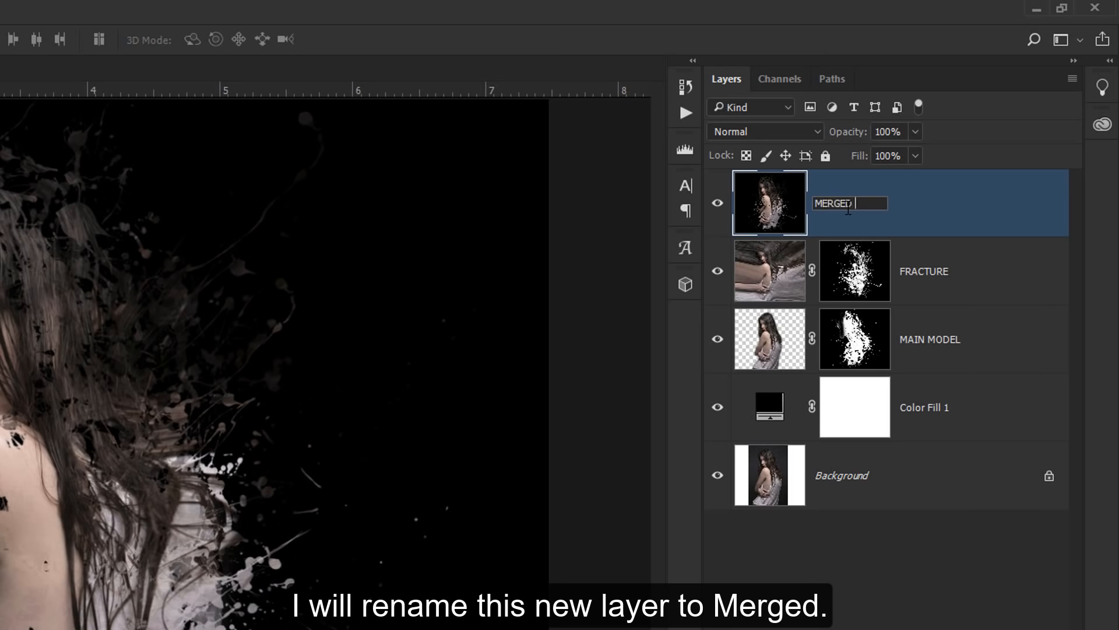
key("Return")
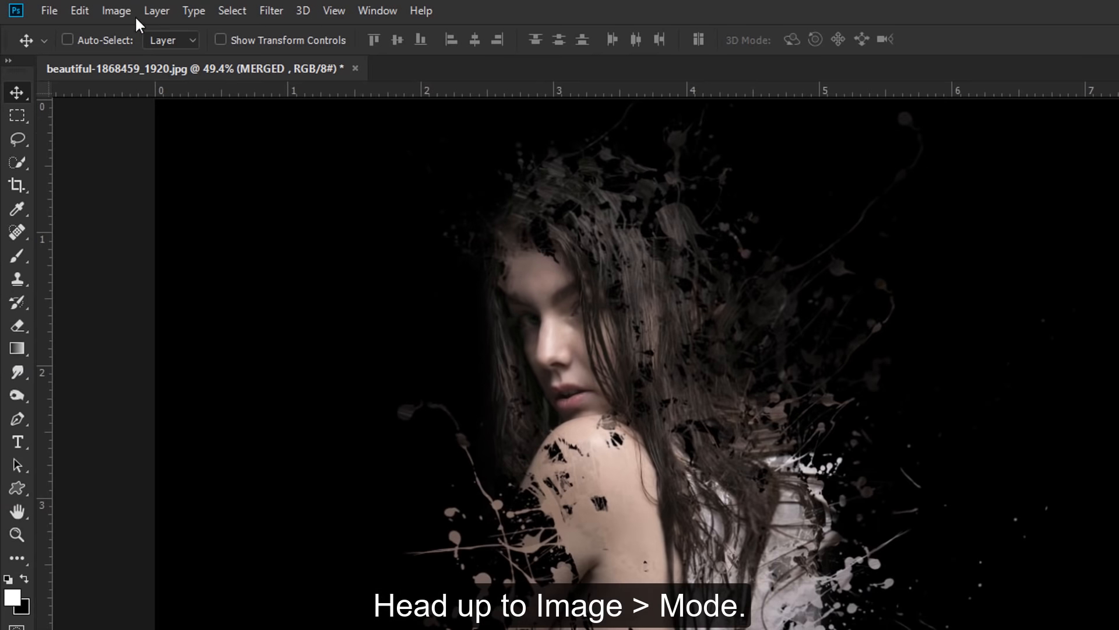
- Check that the image mode is RGB Color with 8 Bits/Channel
left_click(116, 11)
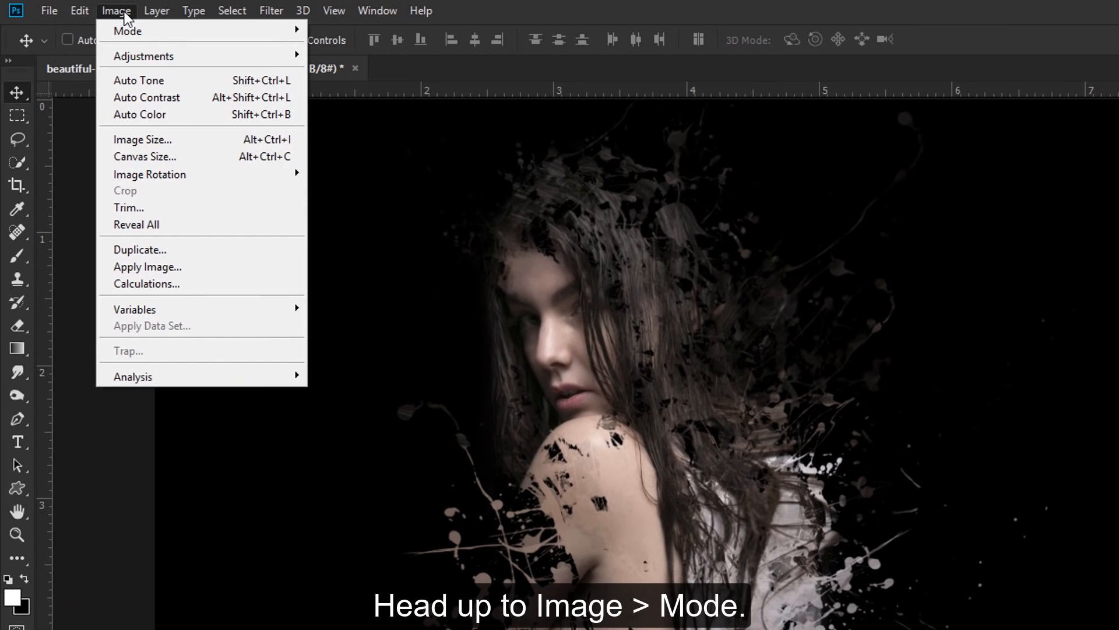
mouse_move(257, 35)
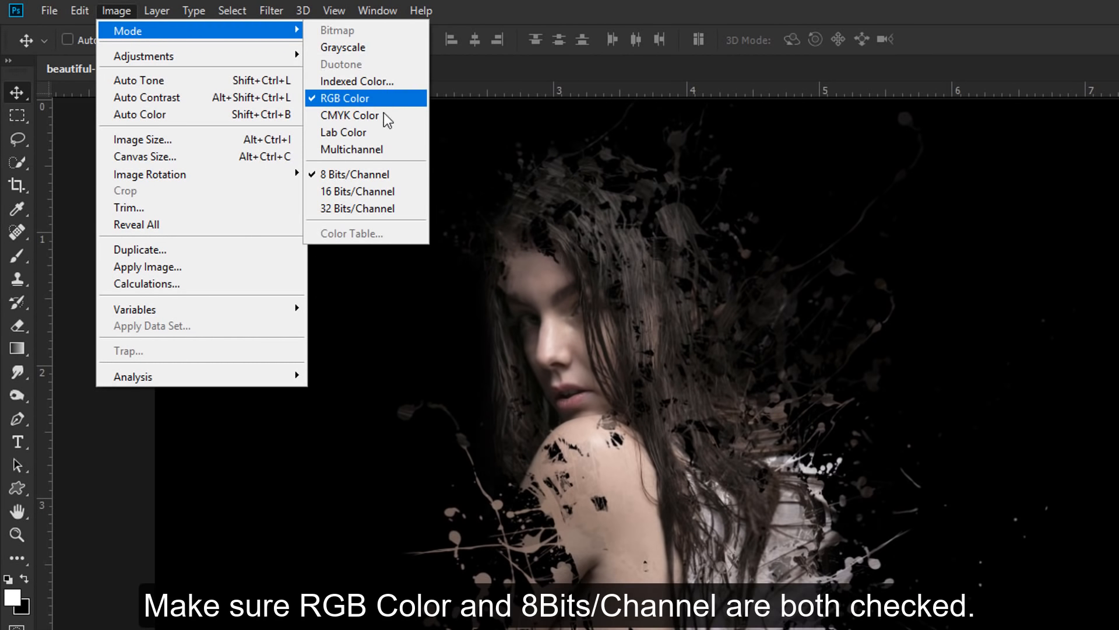
left_click(525, 26)
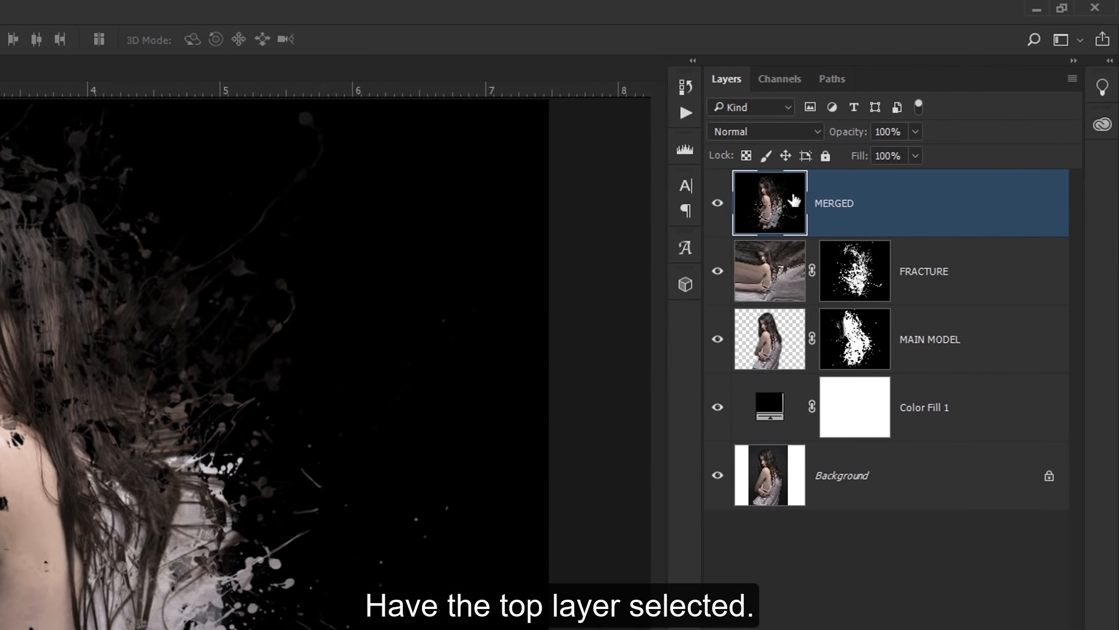
- Convert the MERGED layer to a smart object
right_click(840, 219)
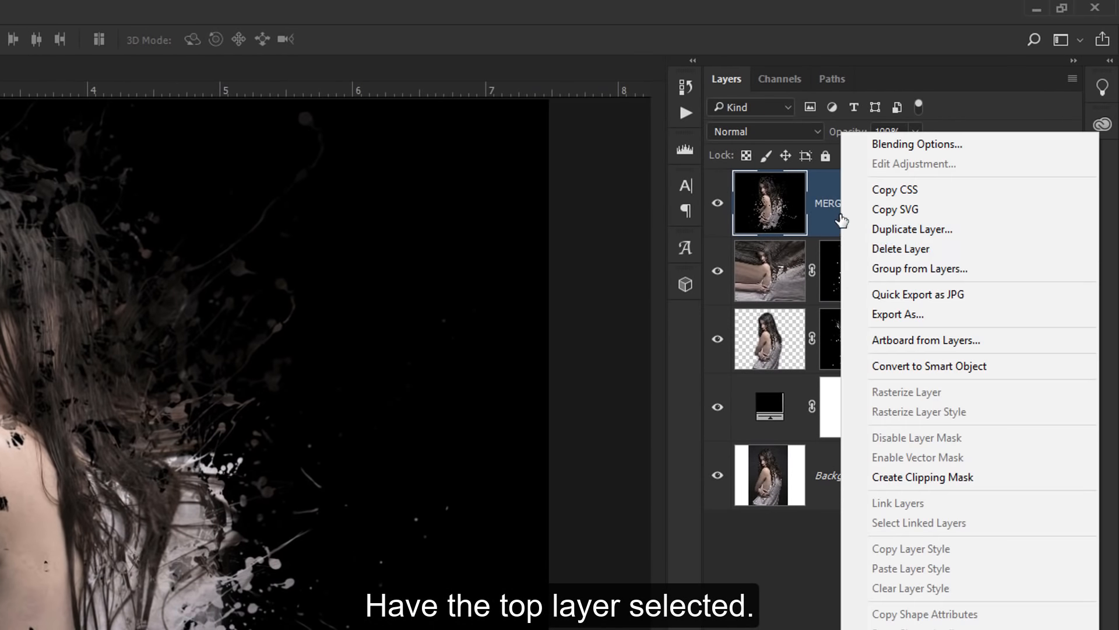
left_click(894, 362)
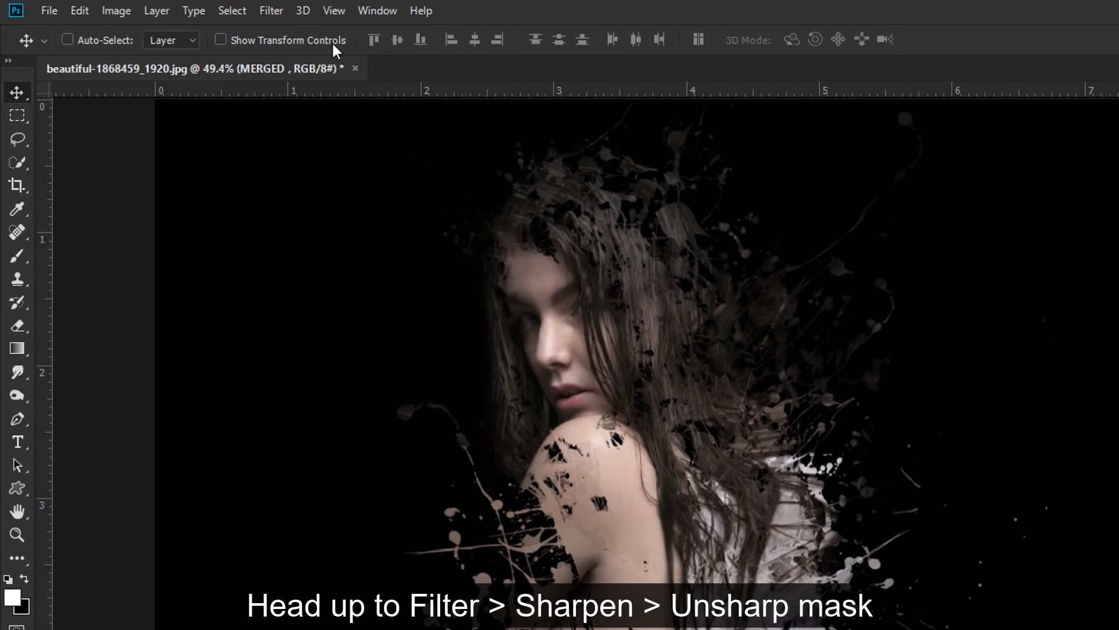
- Apply the Unsharp Mask filter to the MERGED smart object with Amount 45%, Radius 4.5 pixels and Threshold 0
left_click(274, 10)
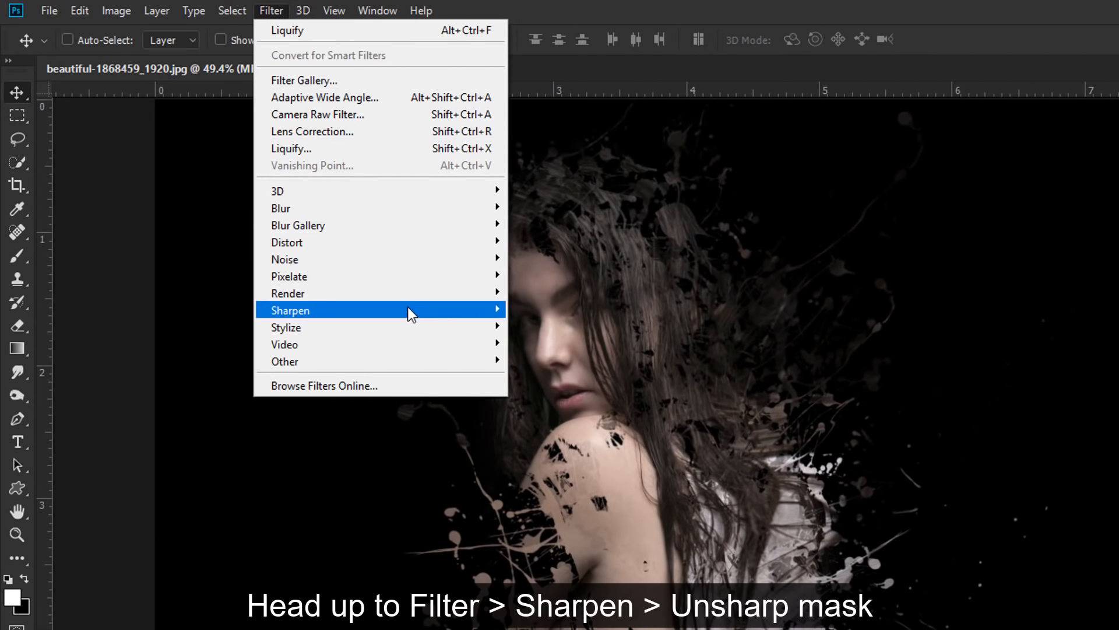
mouse_move(408, 307)
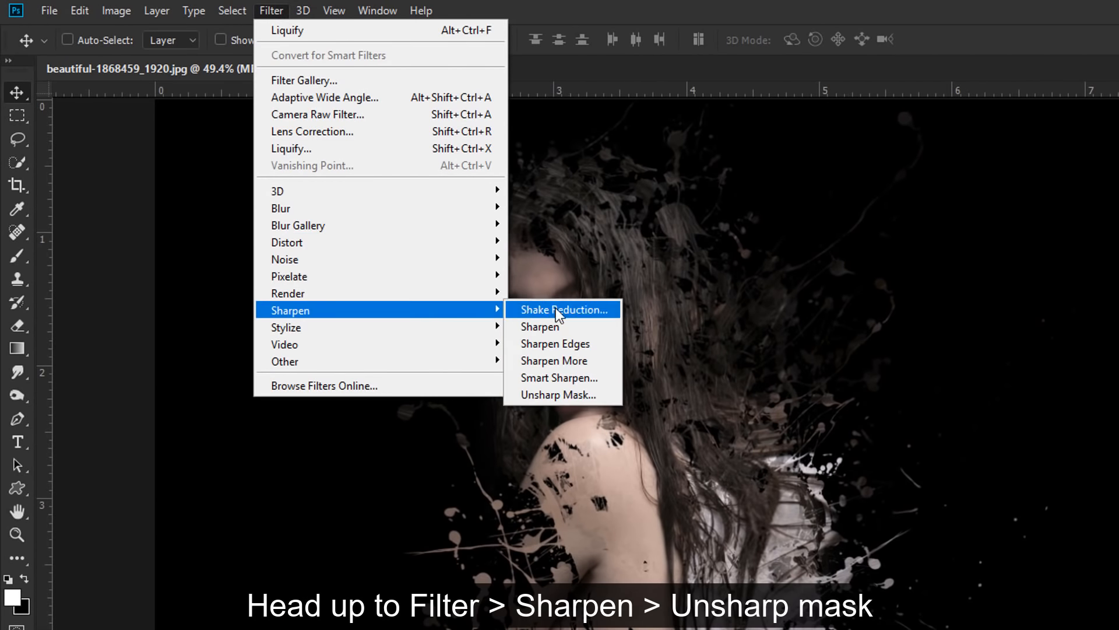
left_click(604, 394)
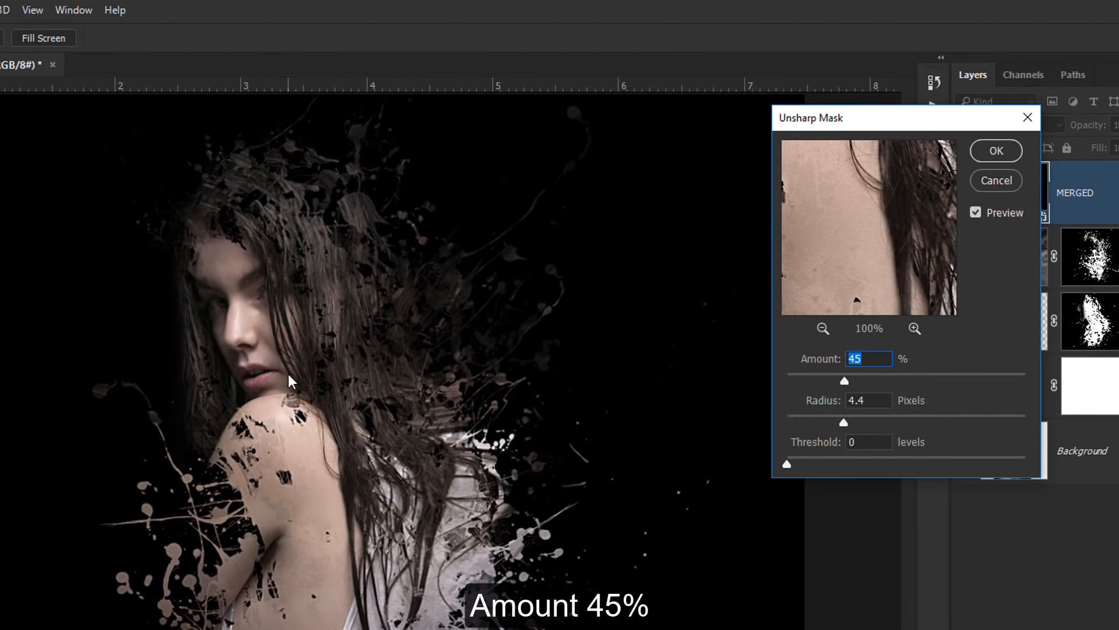
left_click_drag(889, 125, 749, 134)
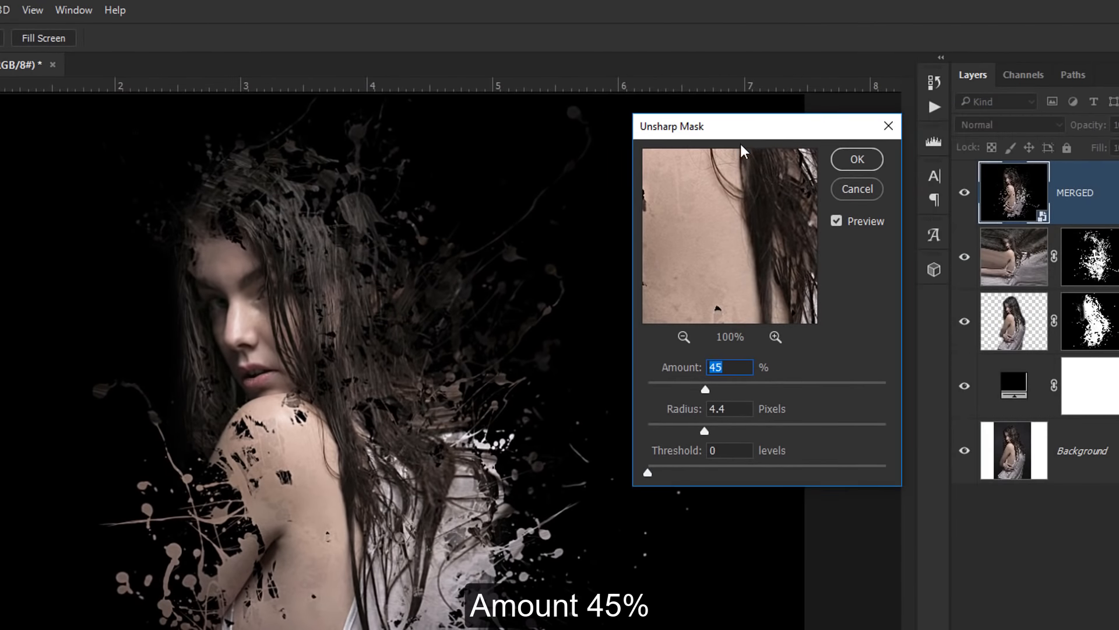
left_click(683, 337)
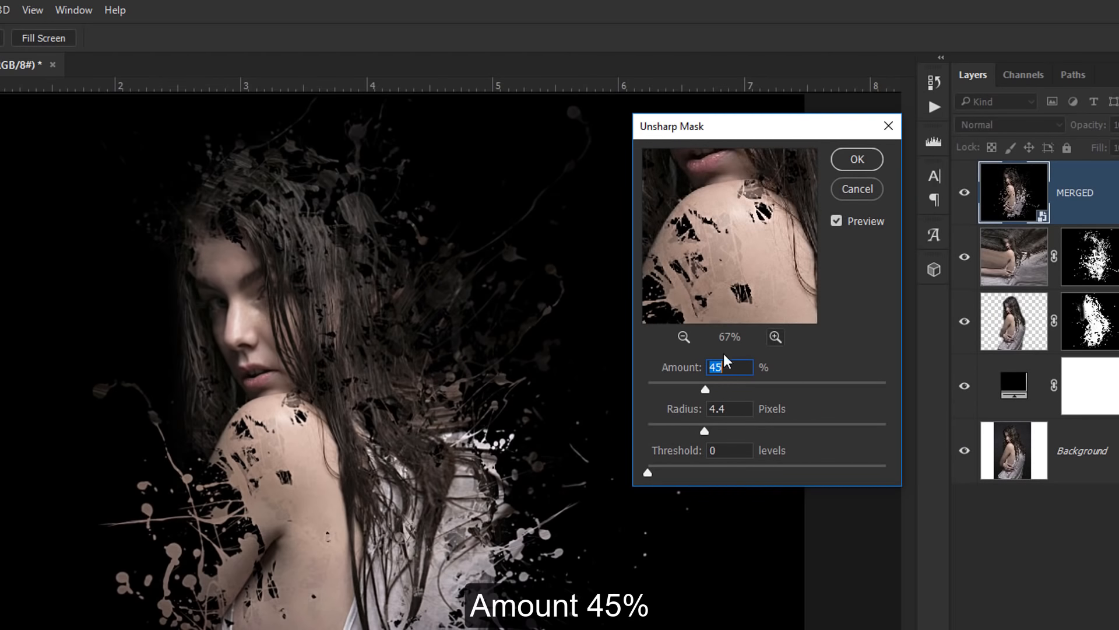
left_click(734, 408)
type("4")
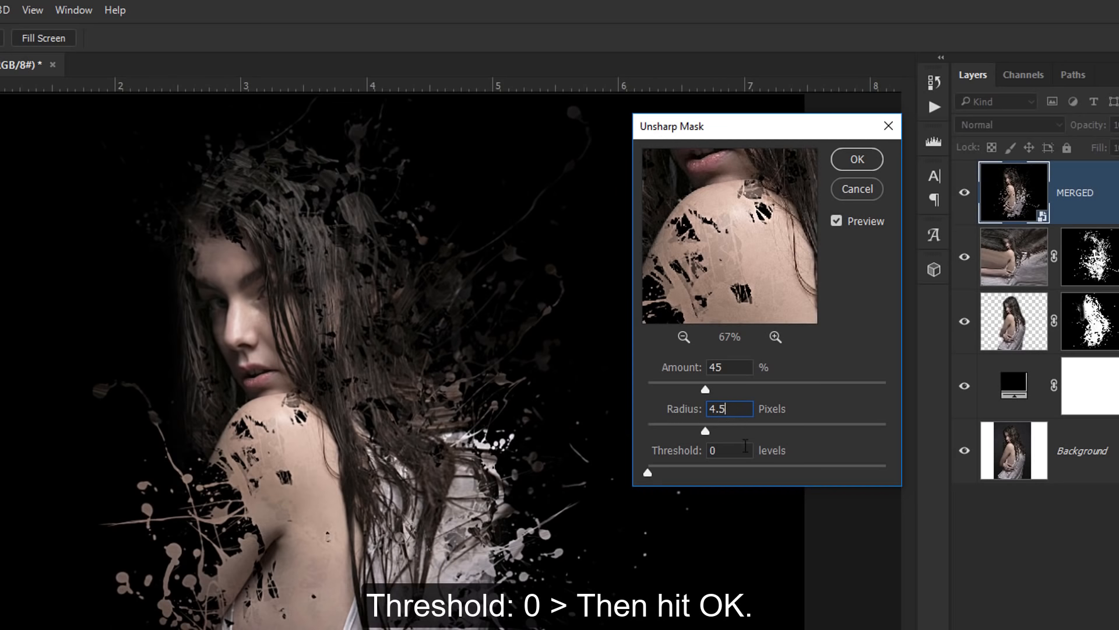
left_click(865, 163)
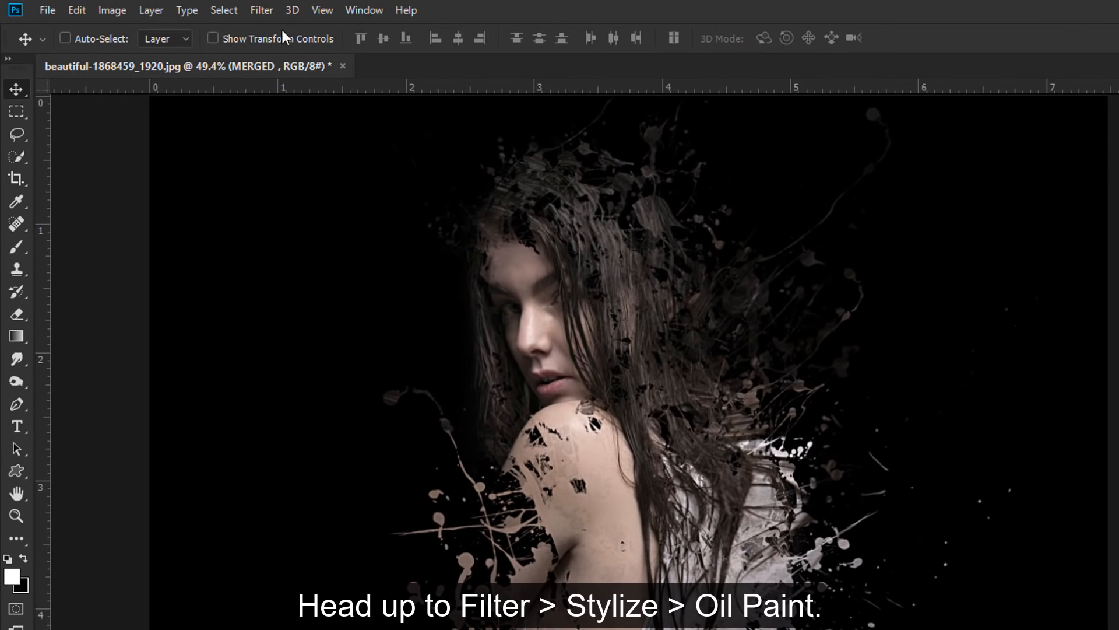
- Apply the Oil Paint filter to the MERGED layer with Stylization 2.5, Cleanliness 3.2, Scale 5.0, Bristle Detail 5.0 and Lighting off
left_click(262, 10)
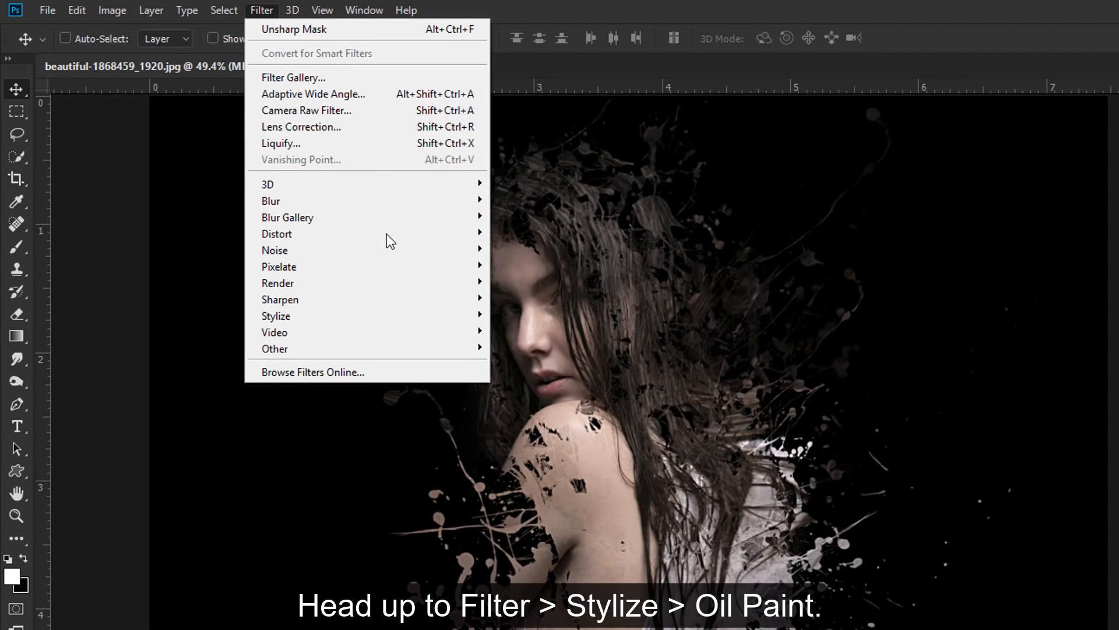
mouse_move(439, 315)
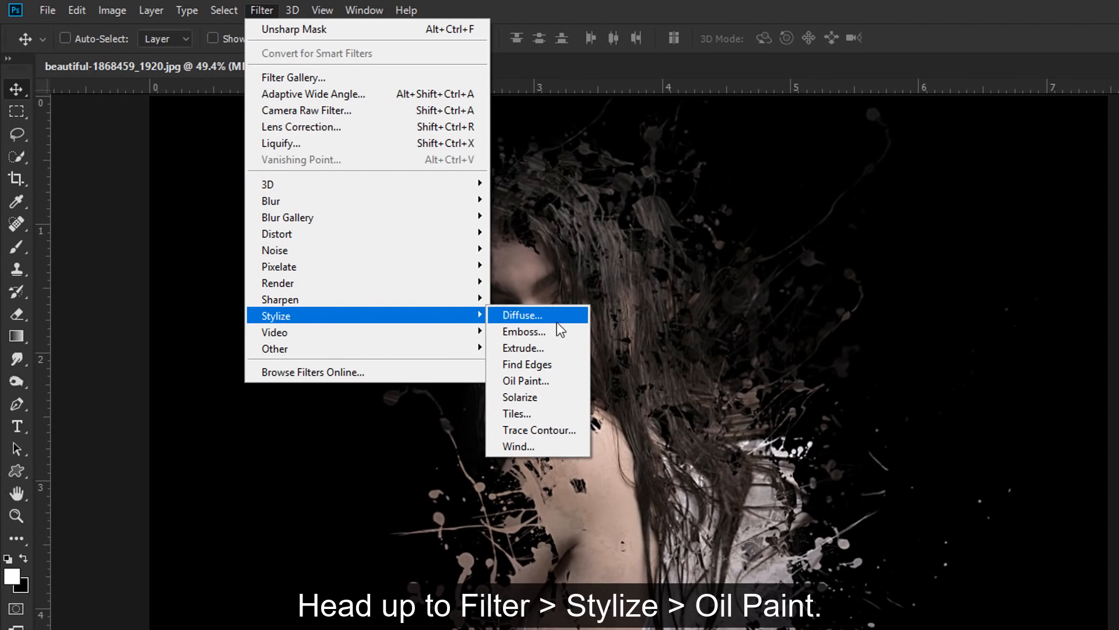
left_click(568, 376)
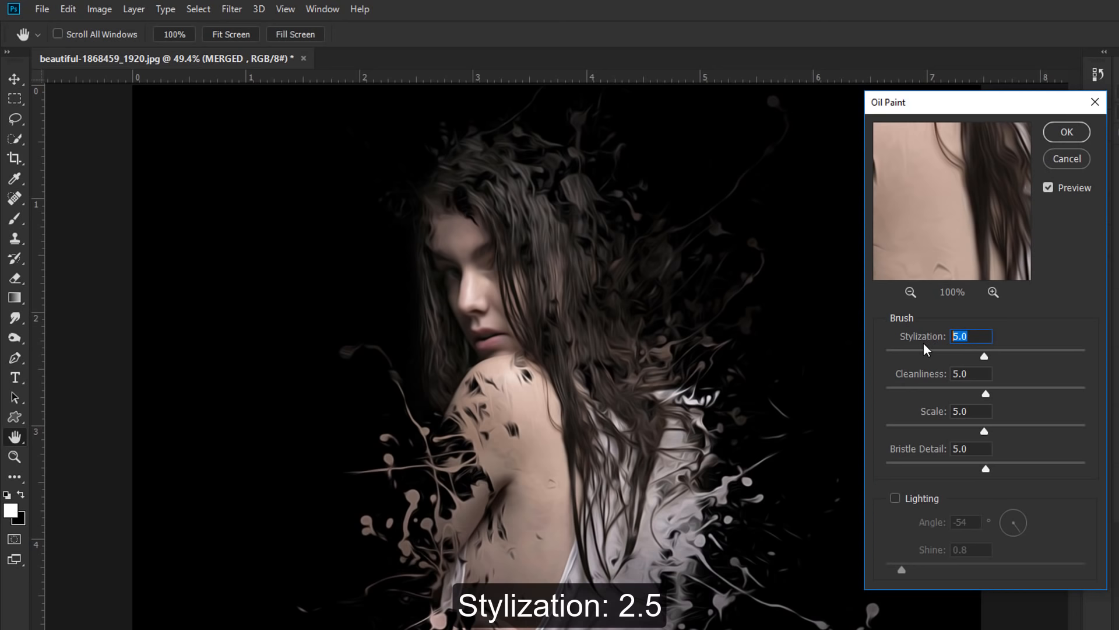
type("2.")
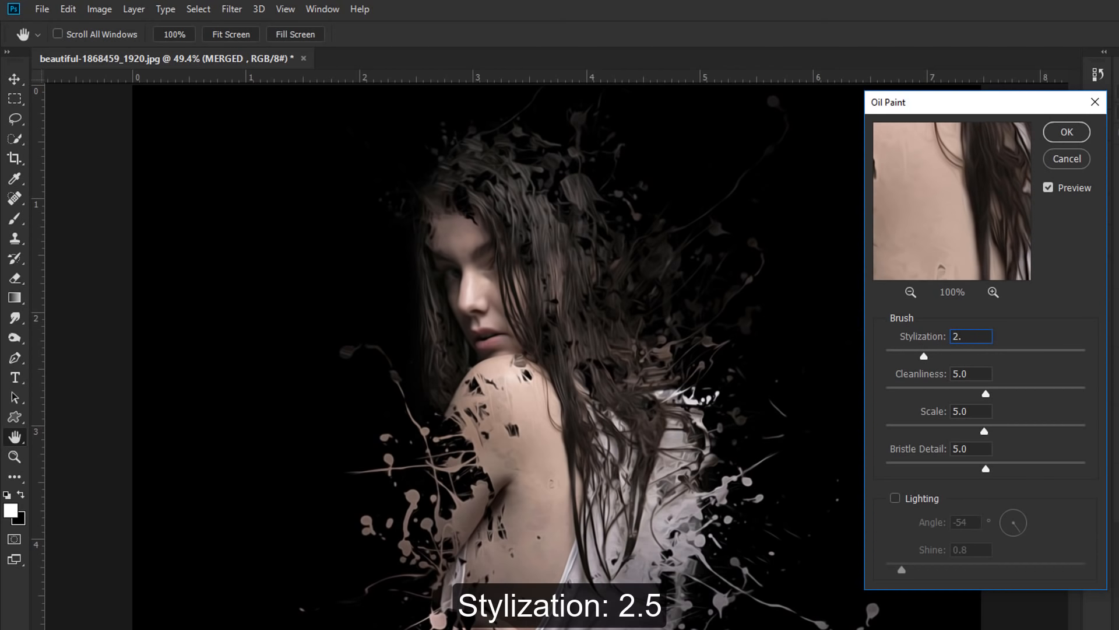
type("5")
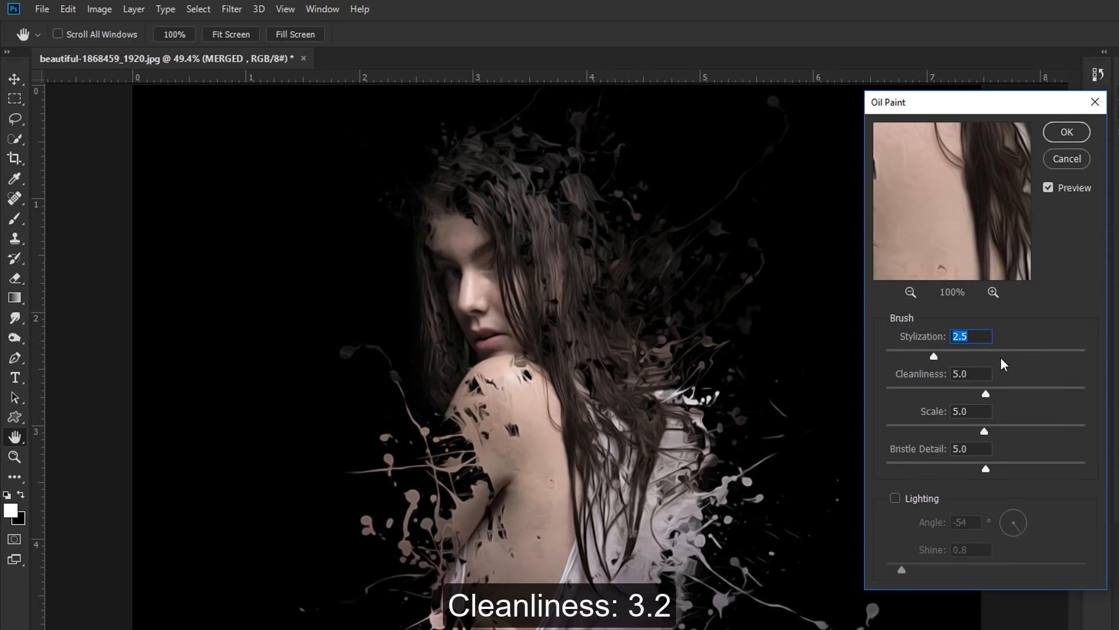
left_click(949, 376)
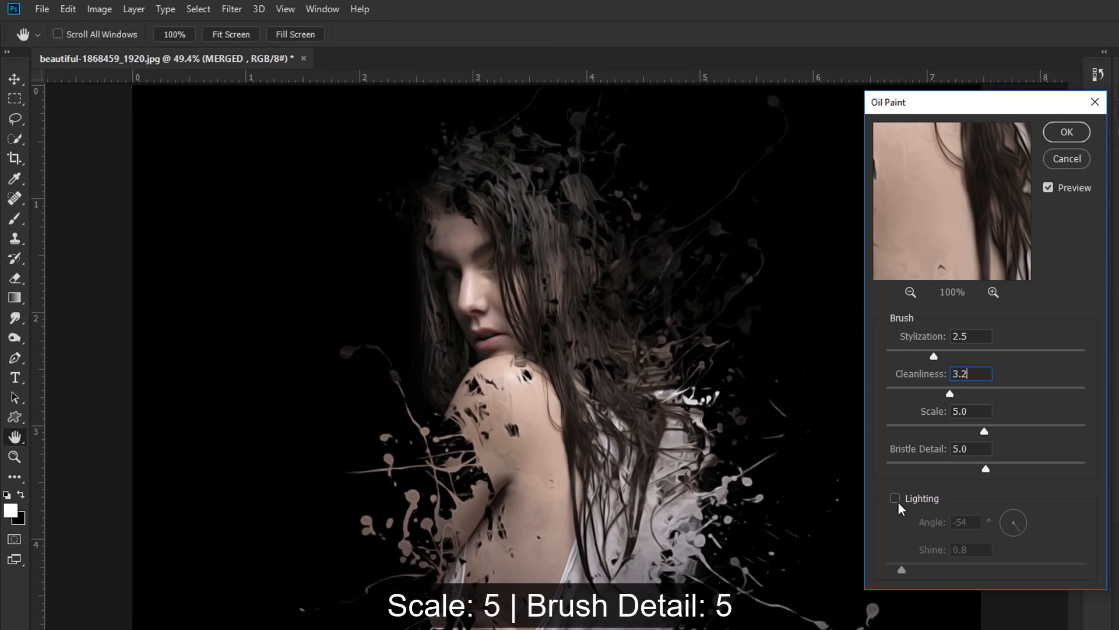
left_click(1067, 132)
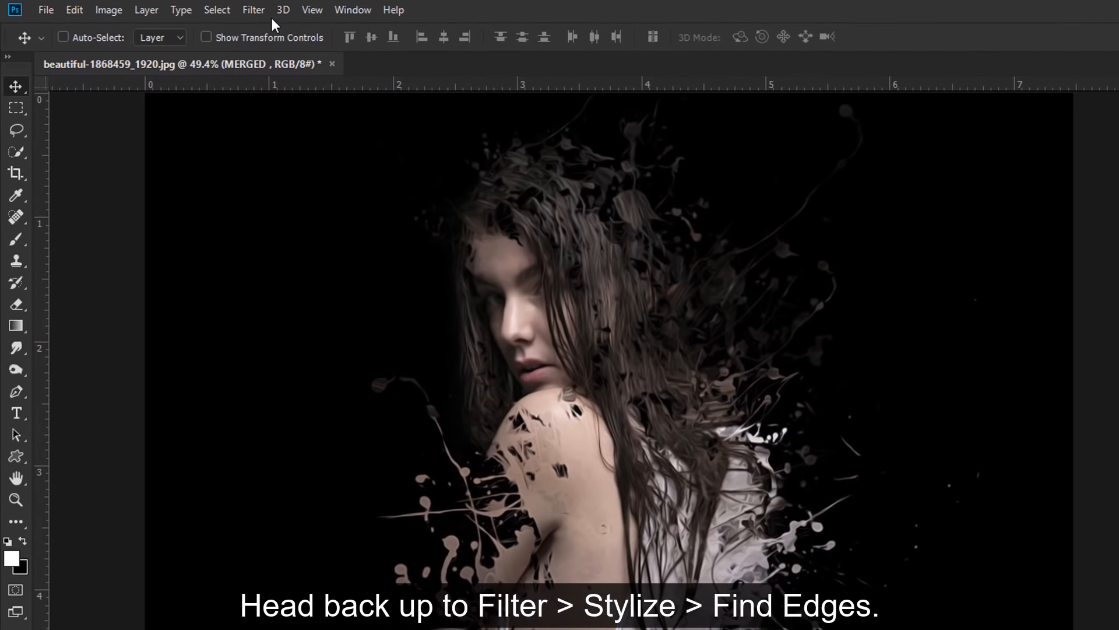
- Apply the Find Edges filter to the MERGED layer and invert its colors
left_click(261, 11)
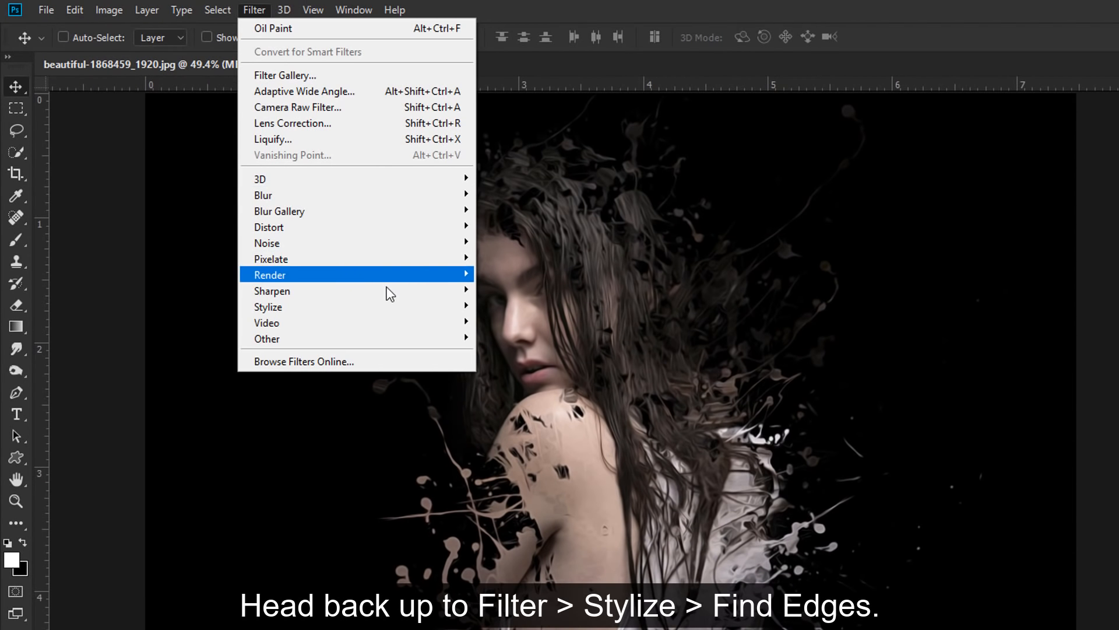
mouse_move(393, 302)
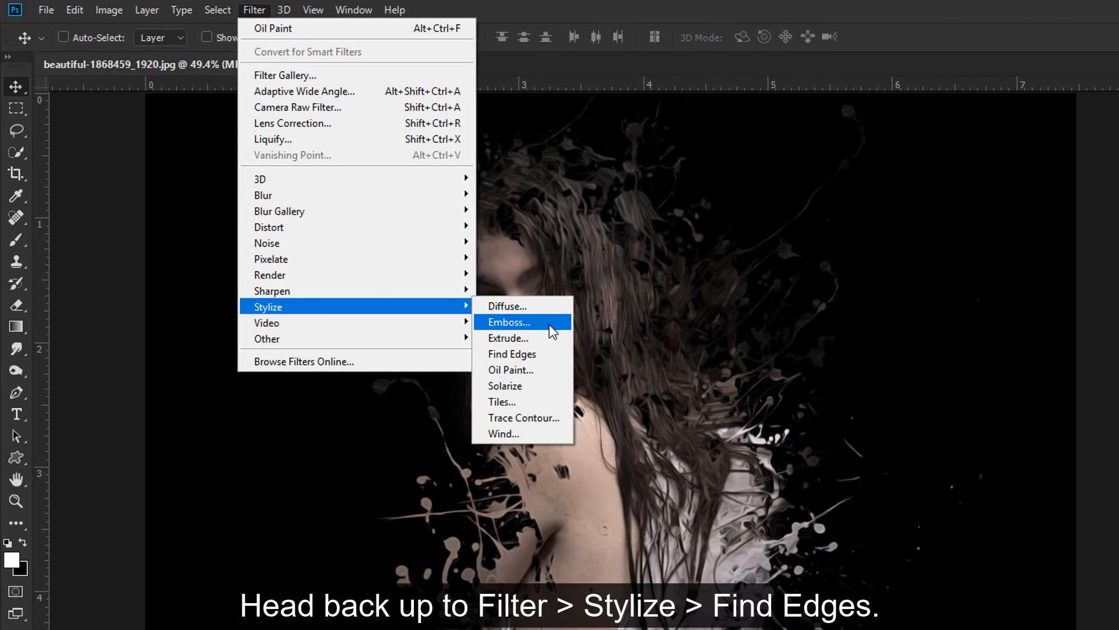
left_click(554, 356)
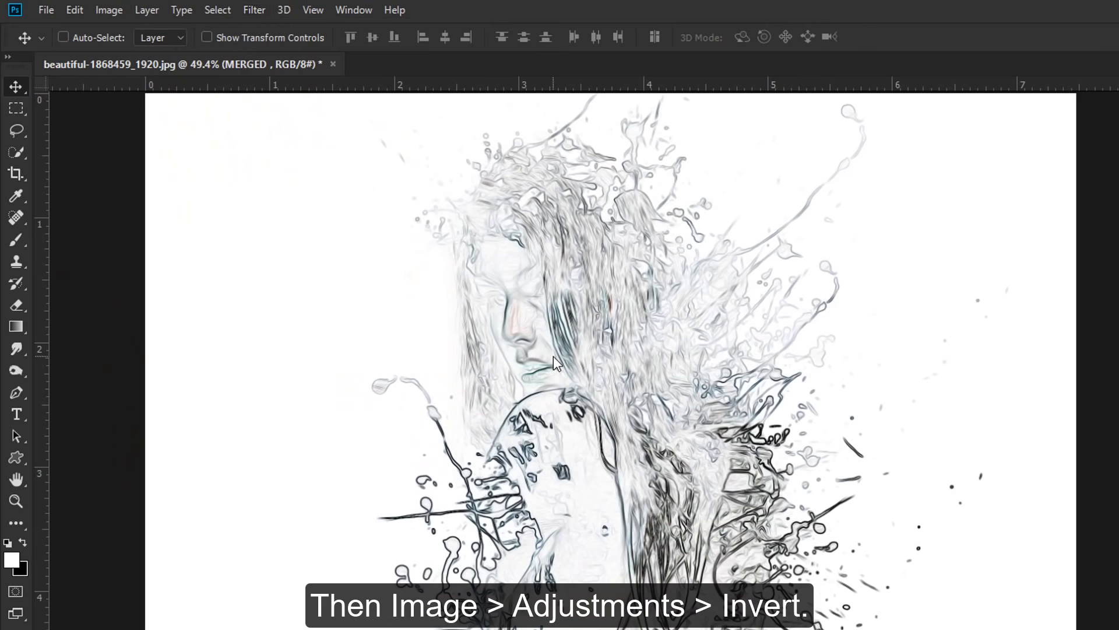
left_click(109, 10)
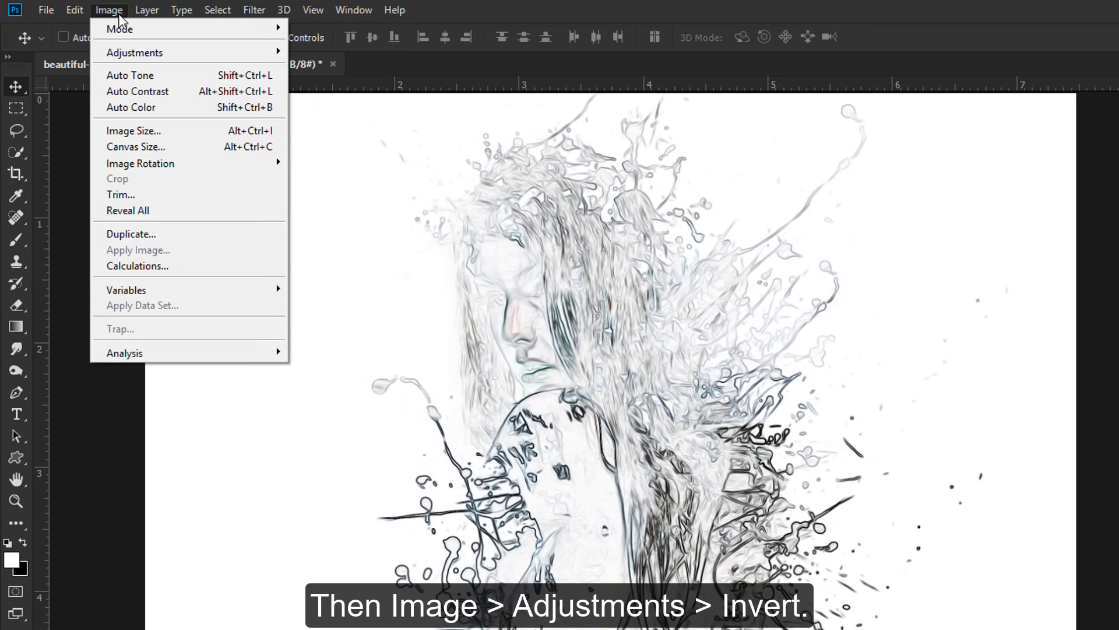
mouse_move(143, 54)
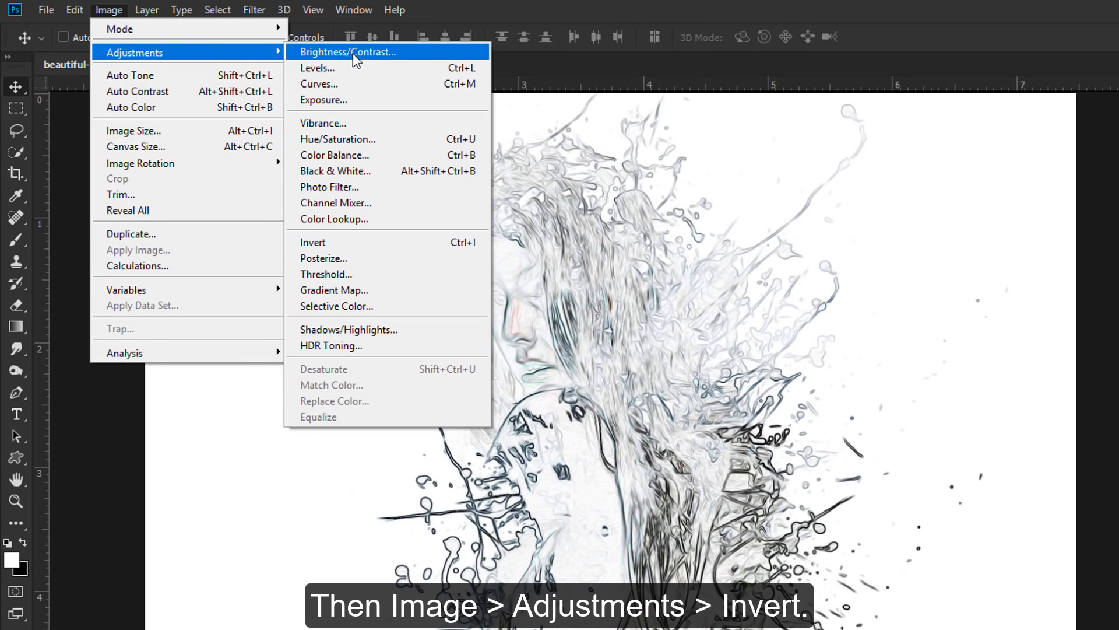
left_click(436, 241)
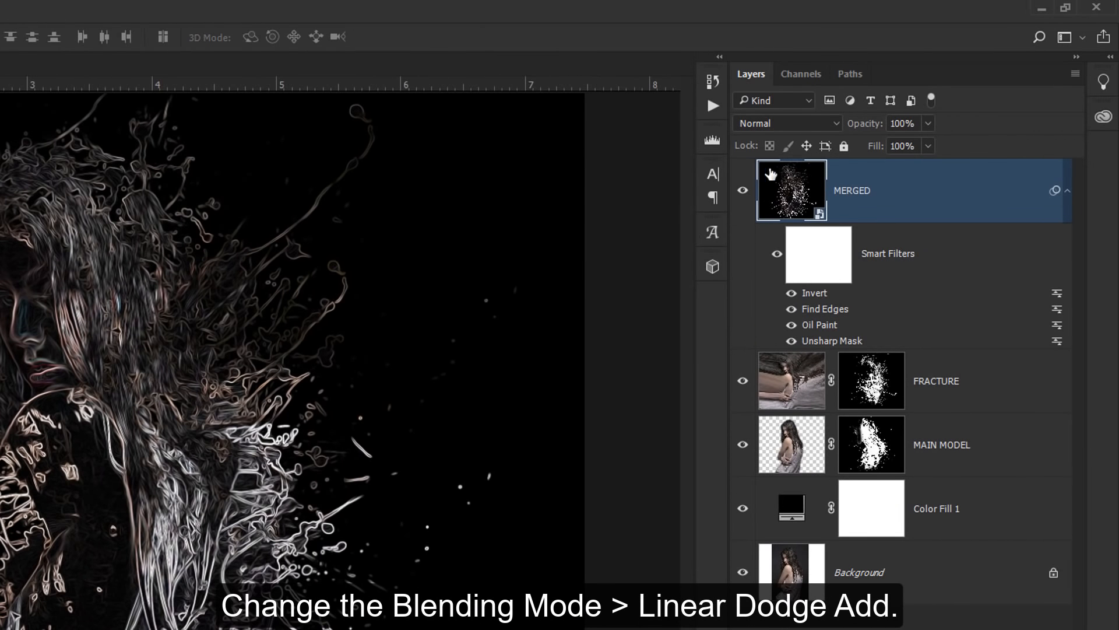
- Set the MERGED layer's blending mode to Linear Dodge (Add) and hide the FRACTURE layer
left_click(787, 124)
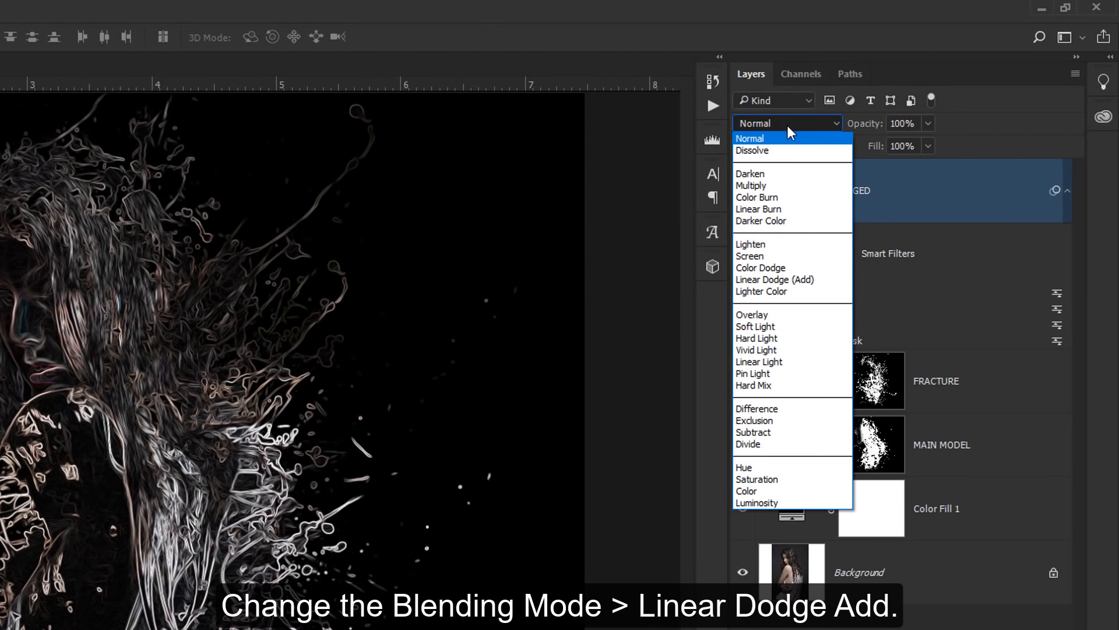
left_click(828, 285)
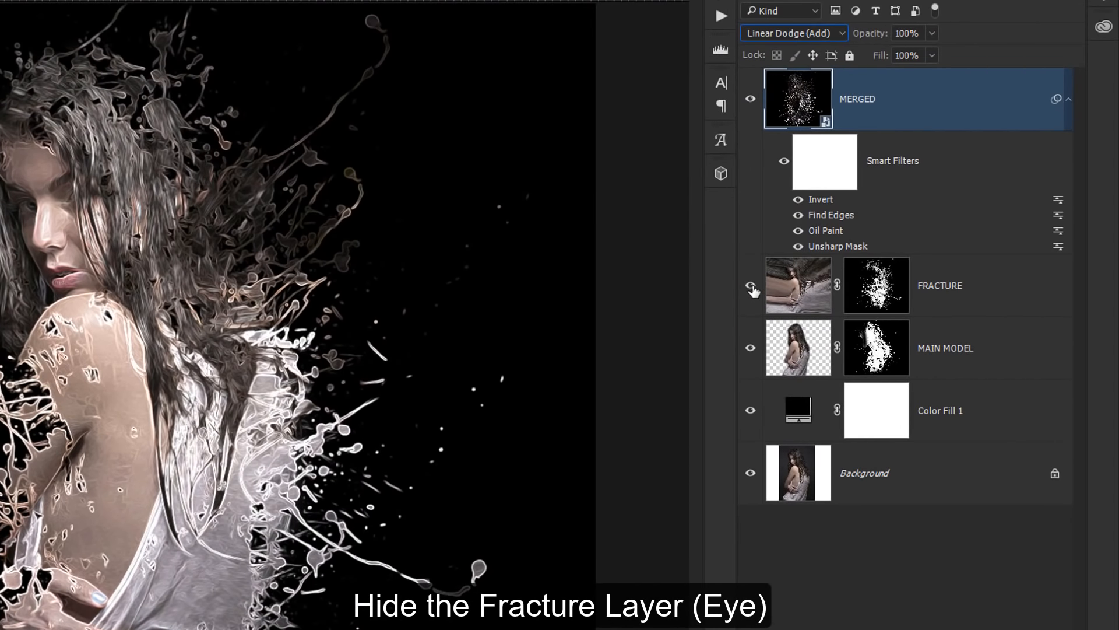
left_click(751, 287)
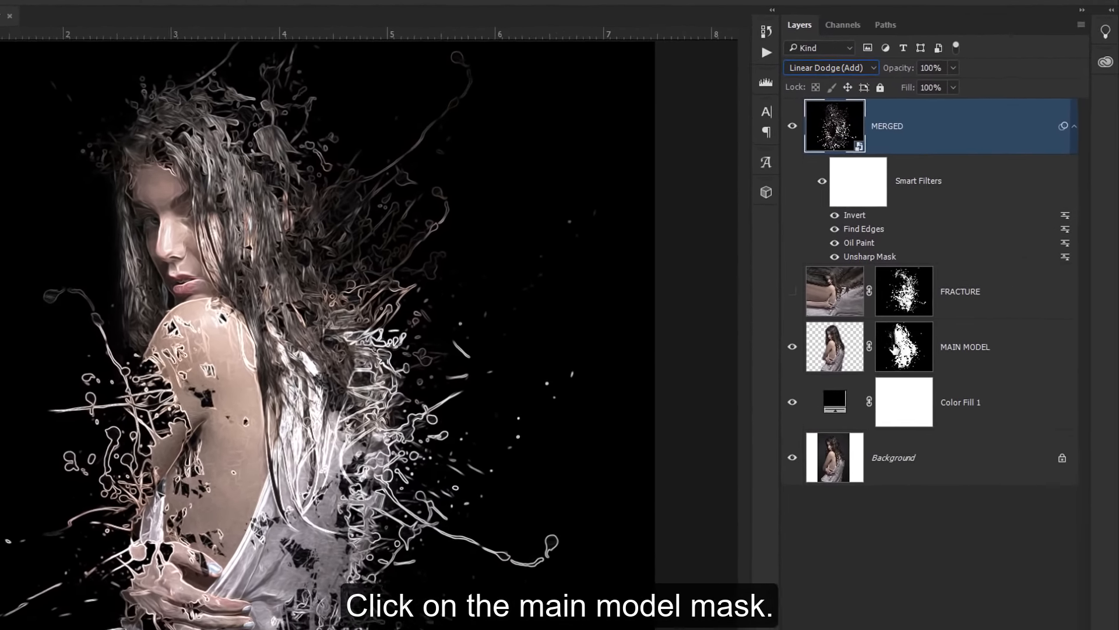
- Mask out the model's sides on the MAIN MODEL layer mask with a soft 600 px brush in black
left_click(948, 309)
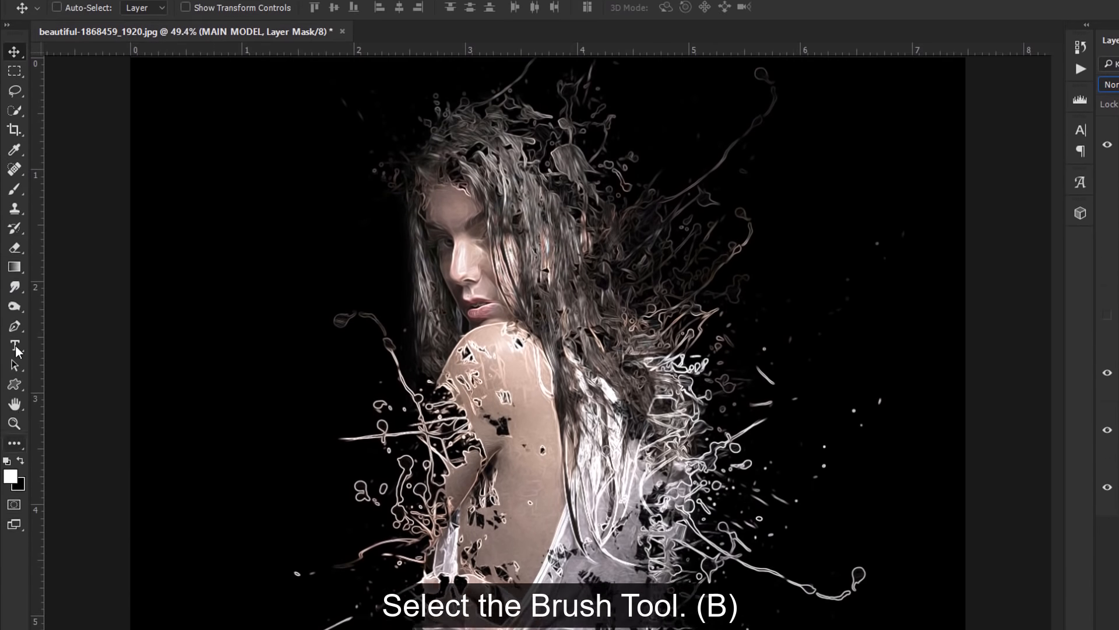
left_click(10, 190)
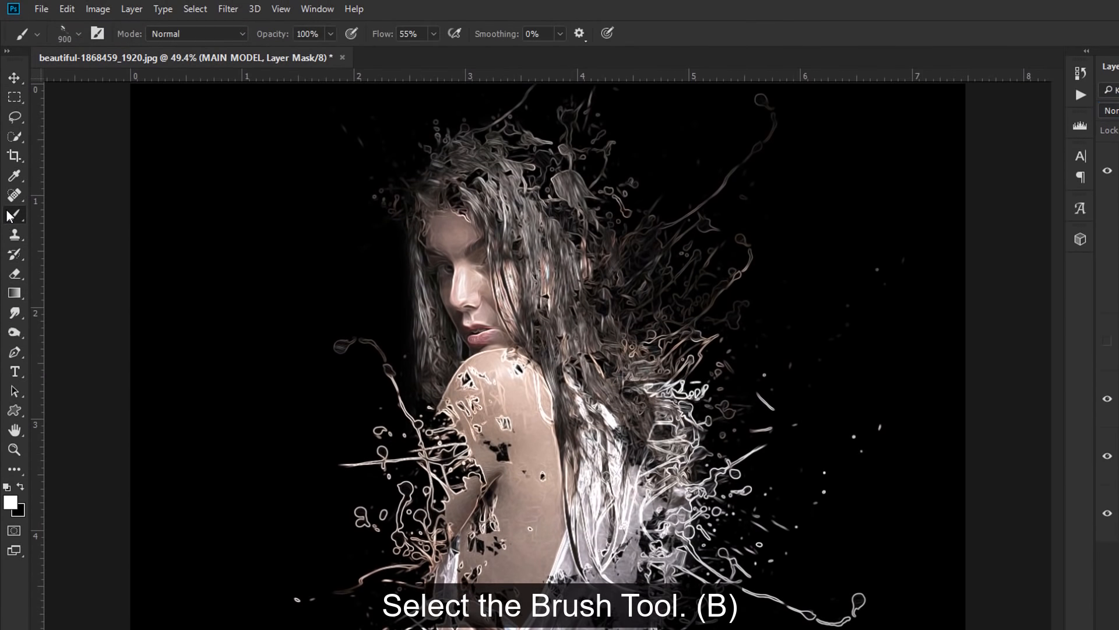
left_click(78, 34)
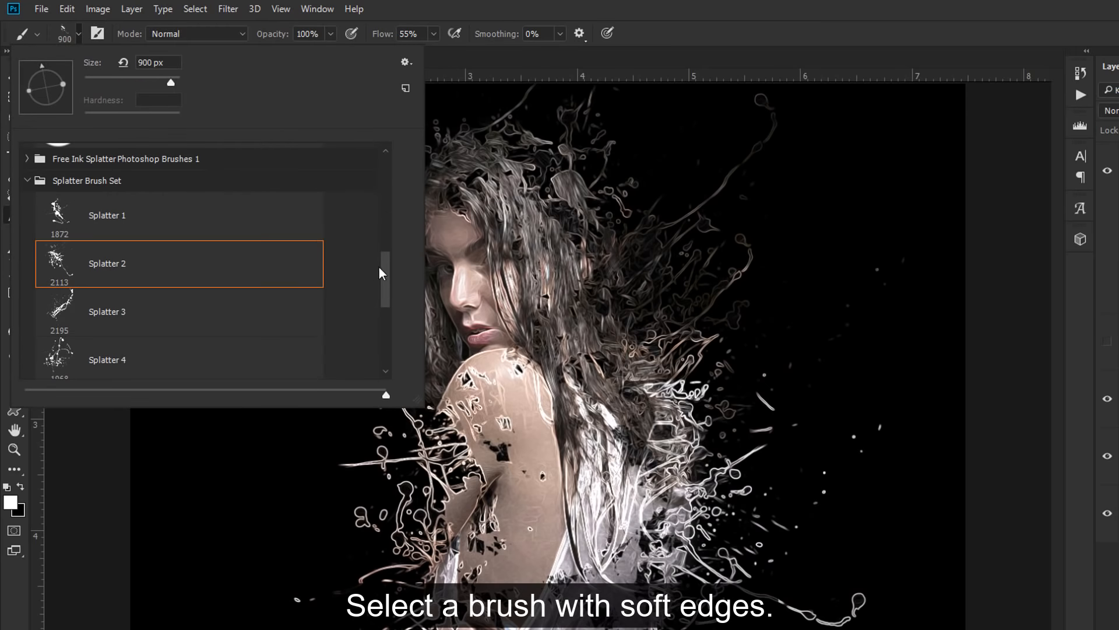
left_click_drag(382, 273, 394, 169)
double_click(140, 188)
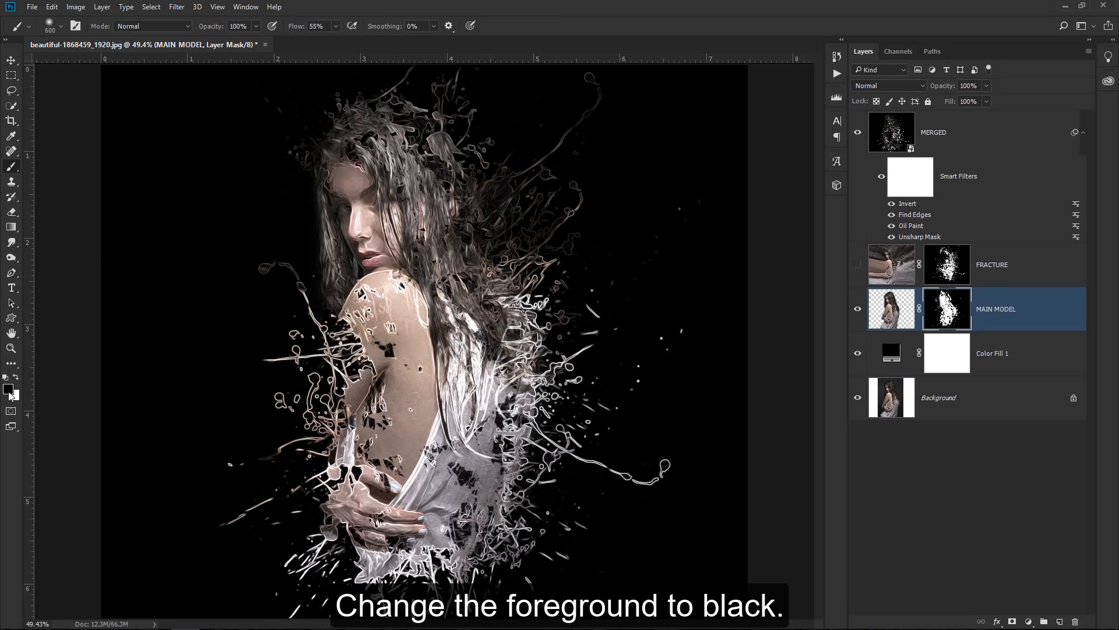
mouse_move(526, 378)
left_mouse_down()
mouse_move(524, 471)
mouse_move(499, 494)
mouse_move(494, 535)
mouse_move(472, 547)
mouse_move(484, 542)
left_mouse_up()
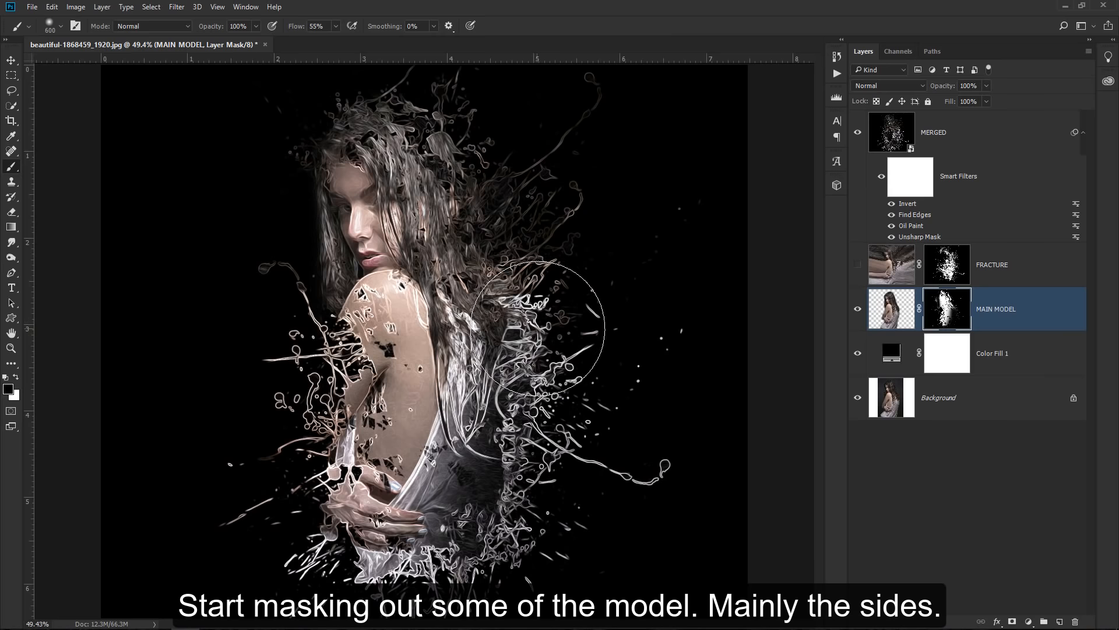
mouse_move(537, 328)
left_mouse_down()
mouse_move(464, 124)
mouse_move(420, 113)
mouse_move(482, 179)
mouse_move(512, 348)
mouse_move(511, 453)
mouse_move(489, 548)
mouse_move(429, 591)
mouse_move(345, 603)
mouse_move(281, 580)
mouse_move(257, 477)
mouse_move(284, 323)
mouse_move(276, 254)
mouse_move(223, 272)
left_mouse_up()
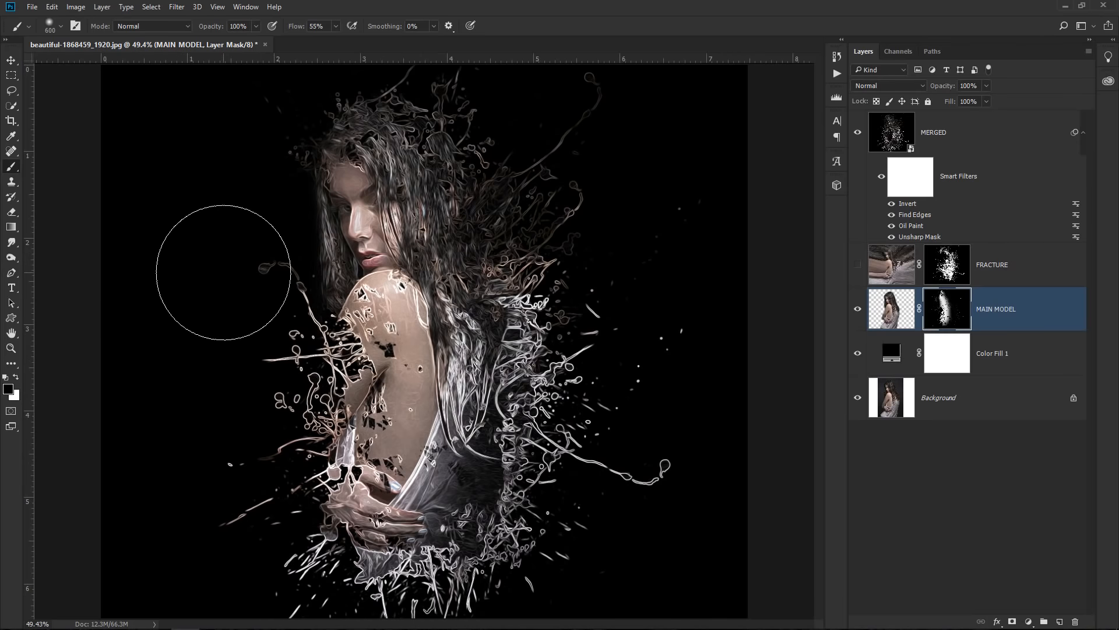
- Add a layer mask to the MERGED layer
scroll(380, 201, "up", 10)
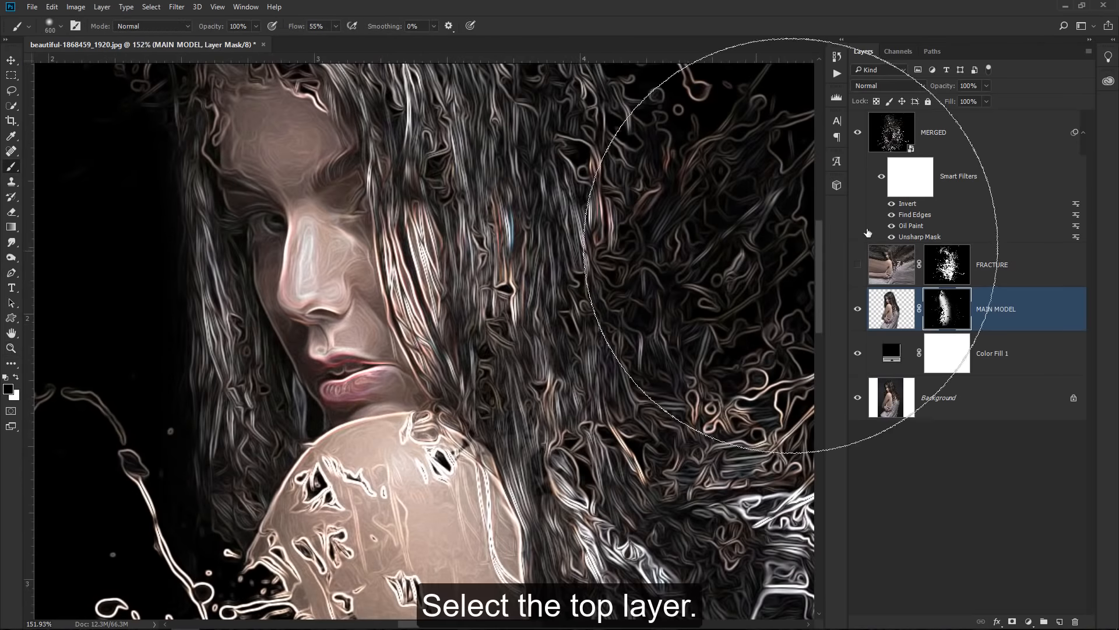
left_click(971, 133)
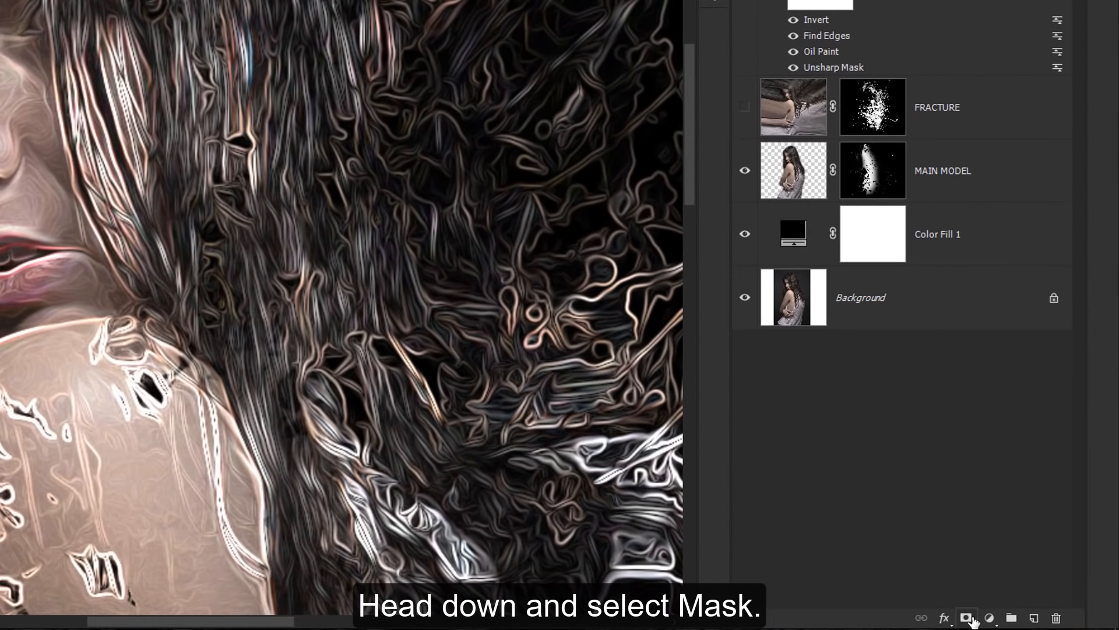
left_click(966, 618)
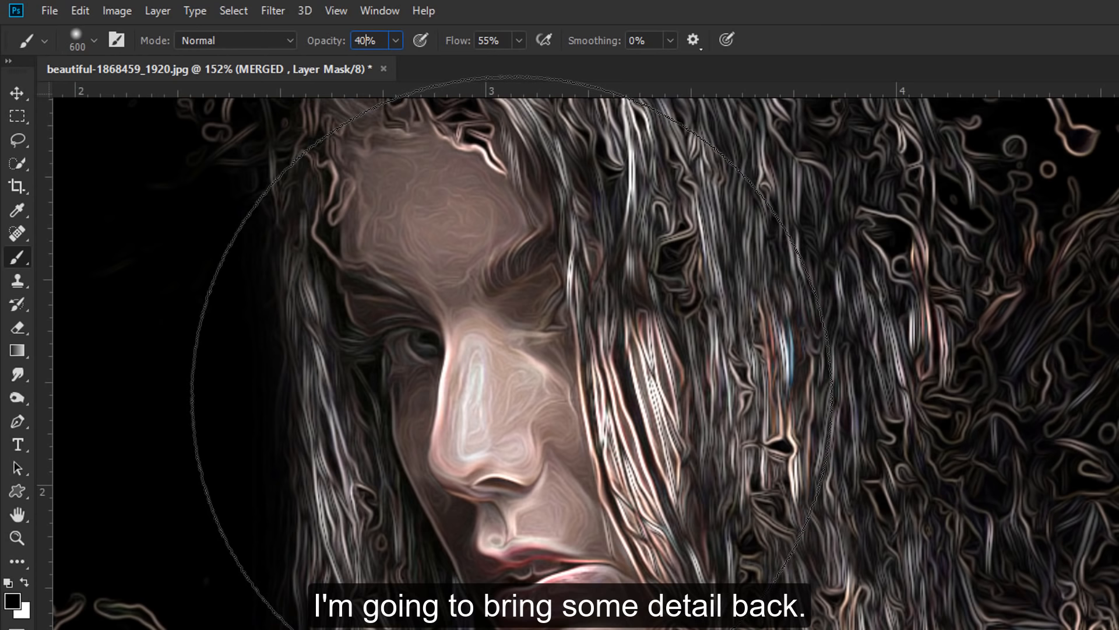
- Paint black around the model's visible eye on the MERGED layer mask with a soft 80 px brush at 40% opacity
key("bracketleft")
key("bracketleft")
key("bracketleft")
key("bracketleft")
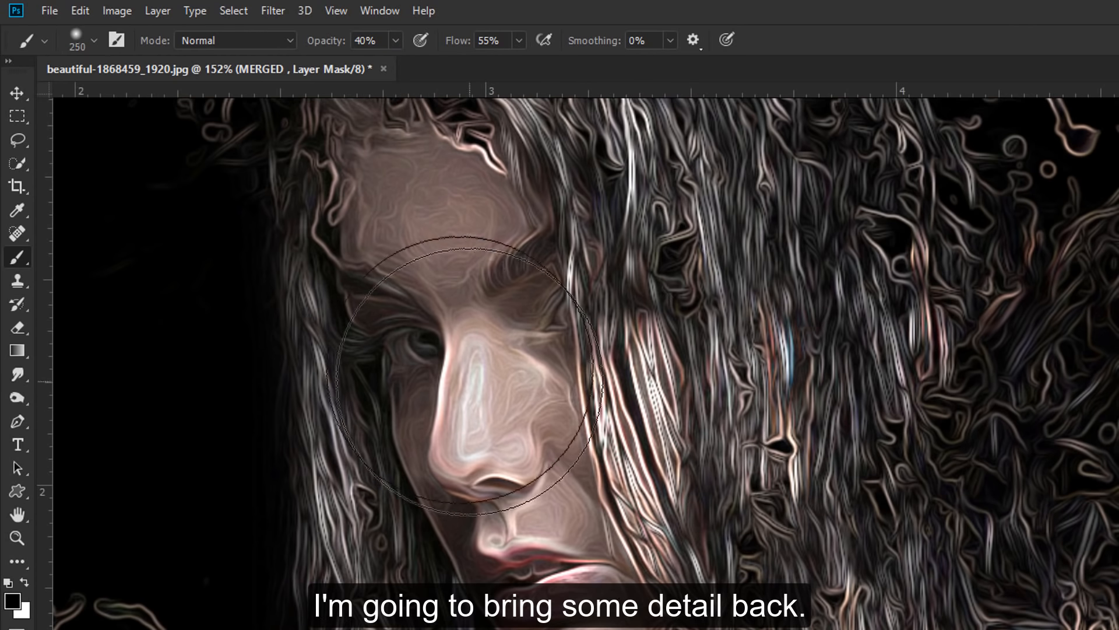
key("bracketleft")
key("bracketleft")
key("bracketleft")
key("bracketleft")
key("bracketleft")
key("bracketleft")
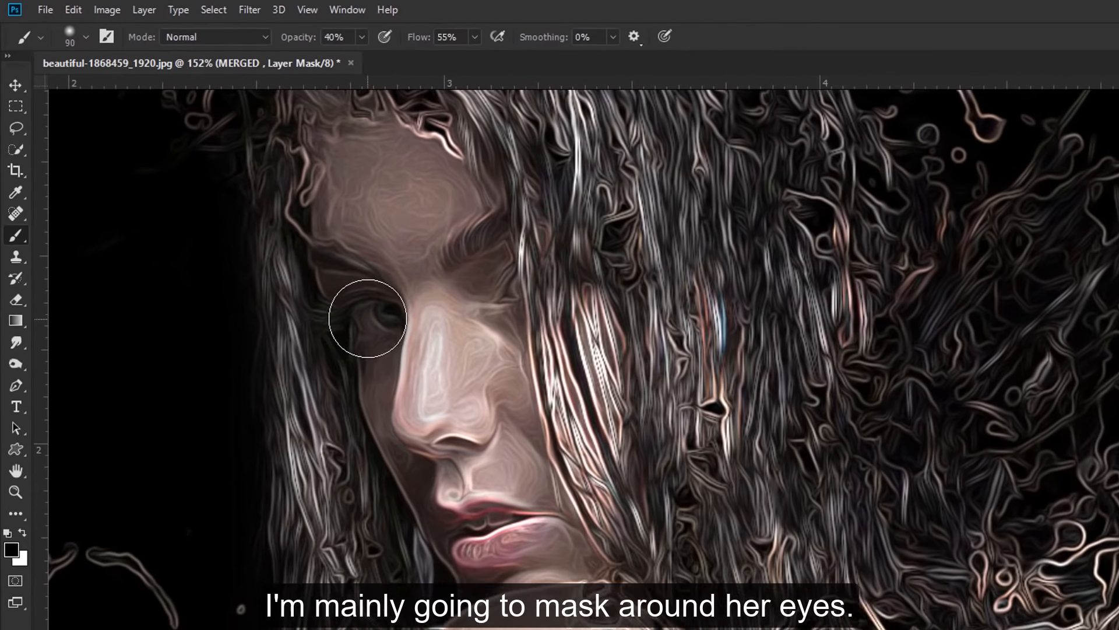
key("bracketleft")
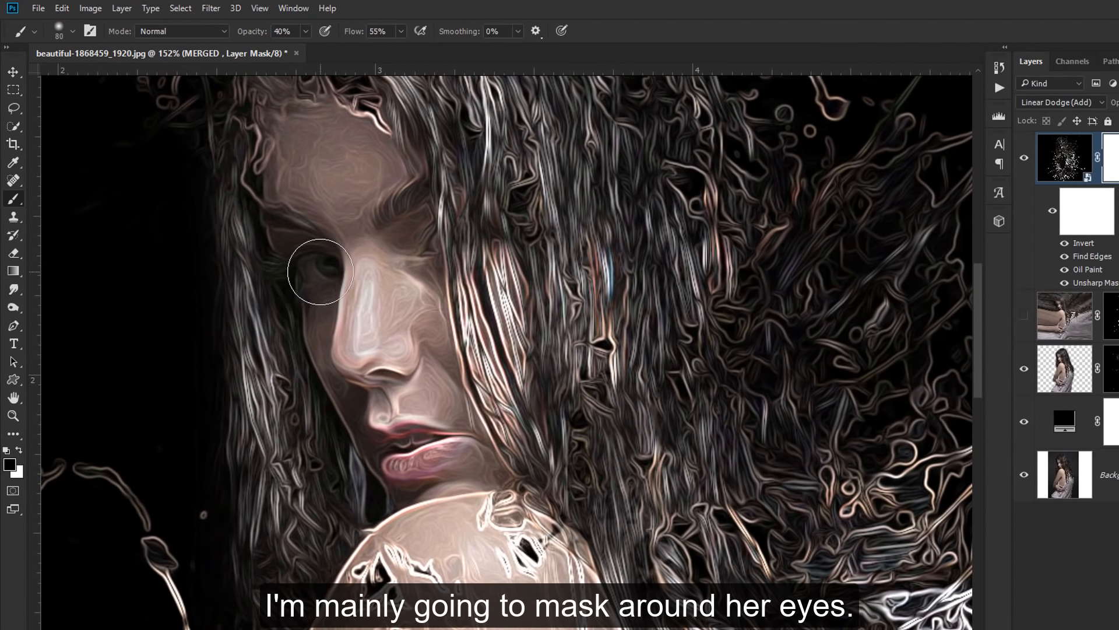
mouse_move(321, 271)
left_mouse_down()
mouse_move(310, 314)
mouse_move(317, 245)
mouse_move(285, 238)
left_mouse_up()
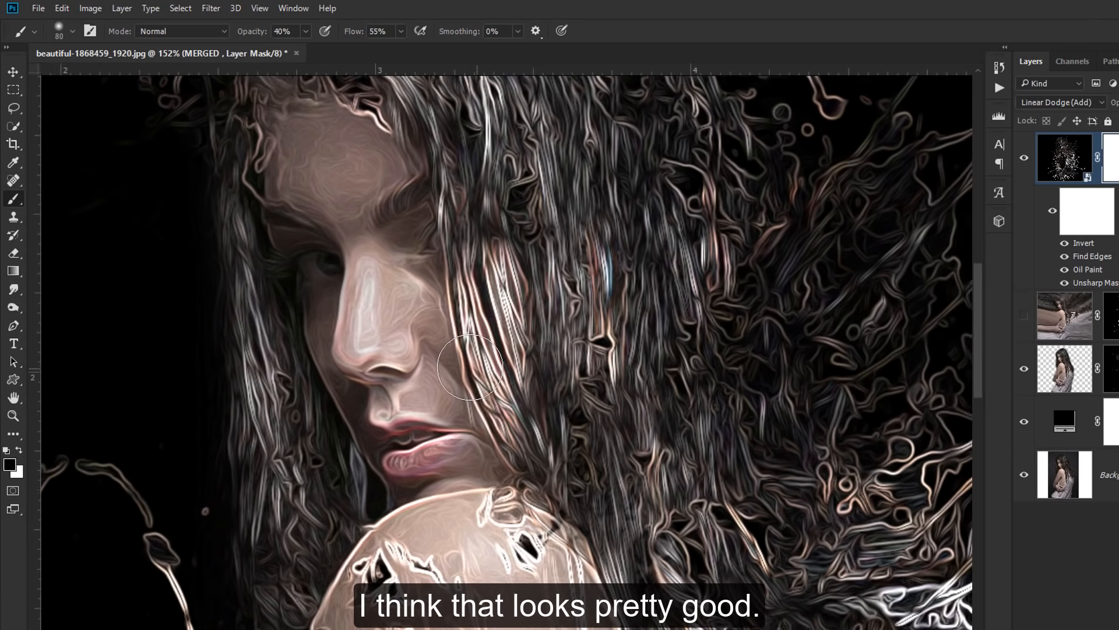
- Create a new layer named CLOUDS and place it between the MAIN MODEL and Color Fill 1 layers
key("ctrl+0")
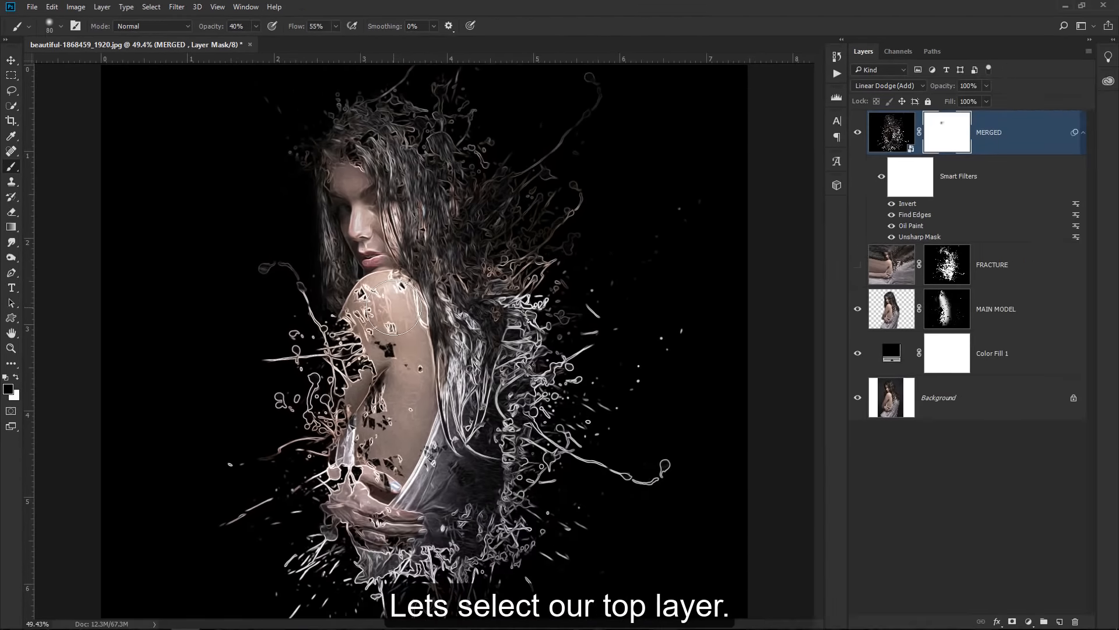
left_click(994, 140)
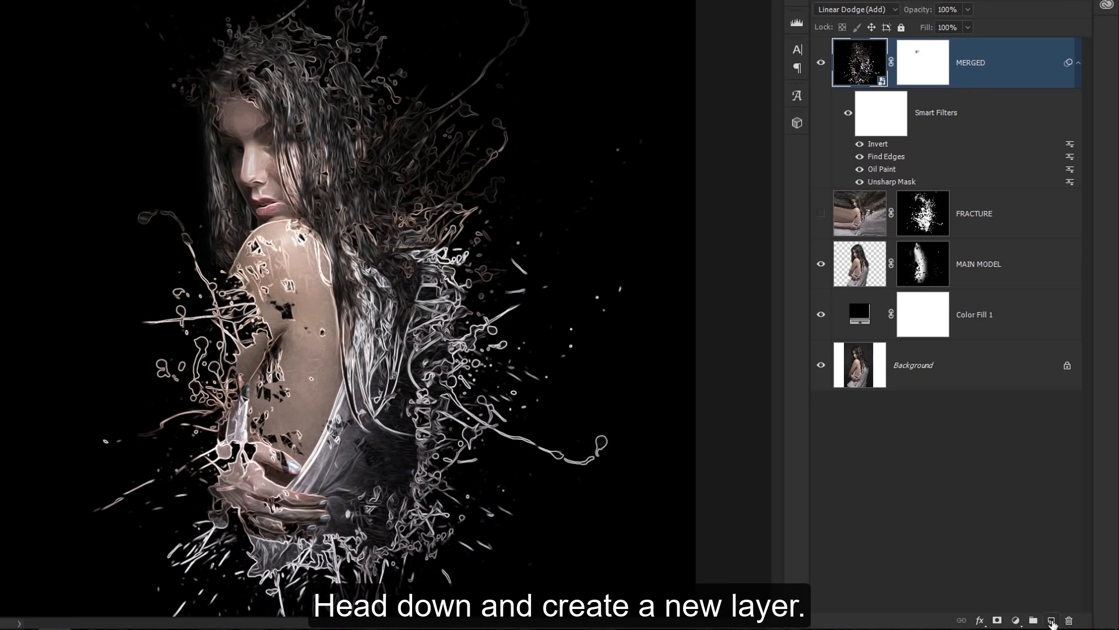
left_click(1053, 622)
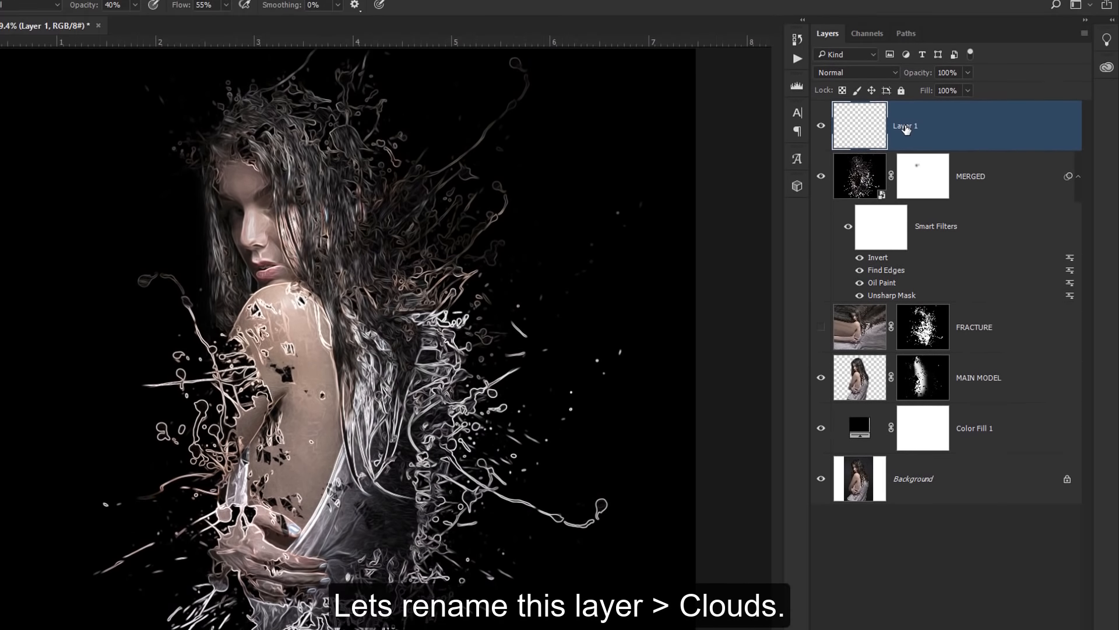
double_click(901, 63)
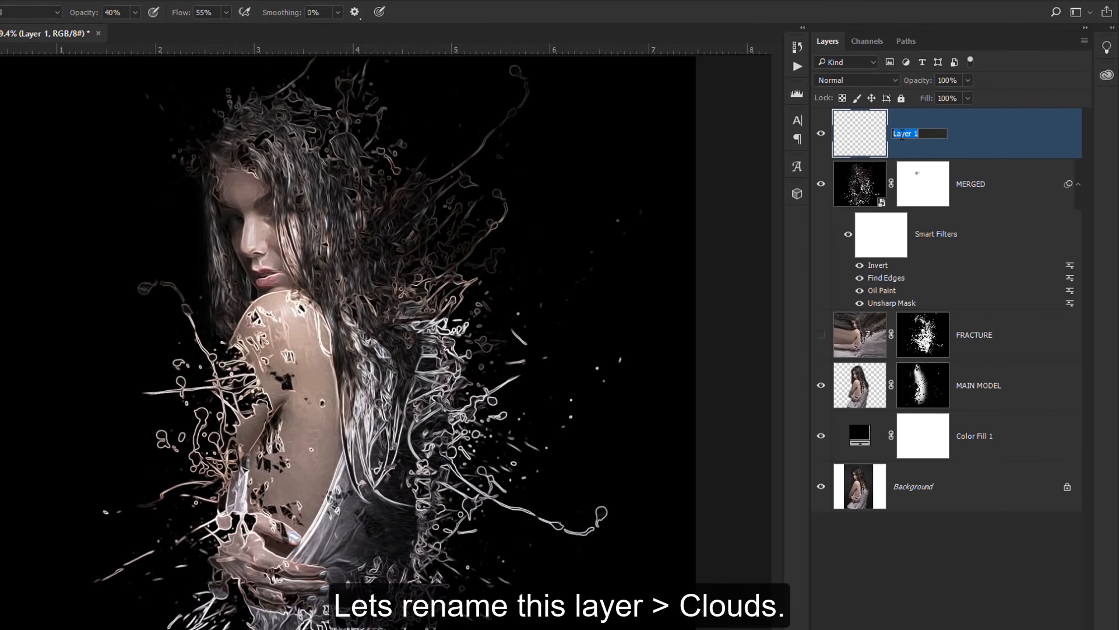
type("CLOUDS")
key("Return")
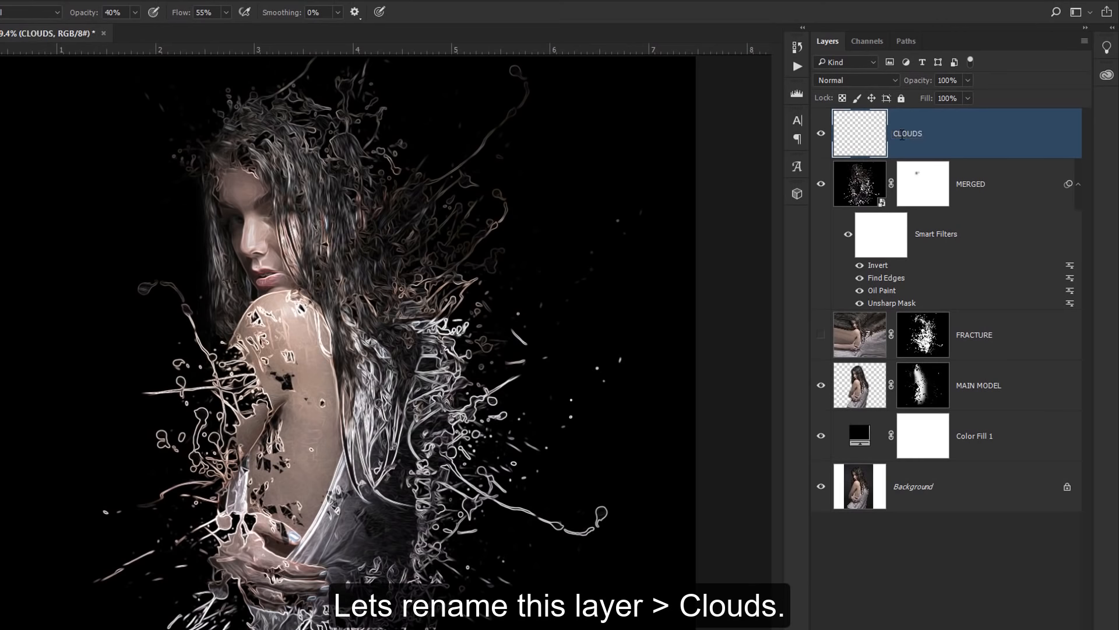
left_click_drag(901, 137, 950, 403)
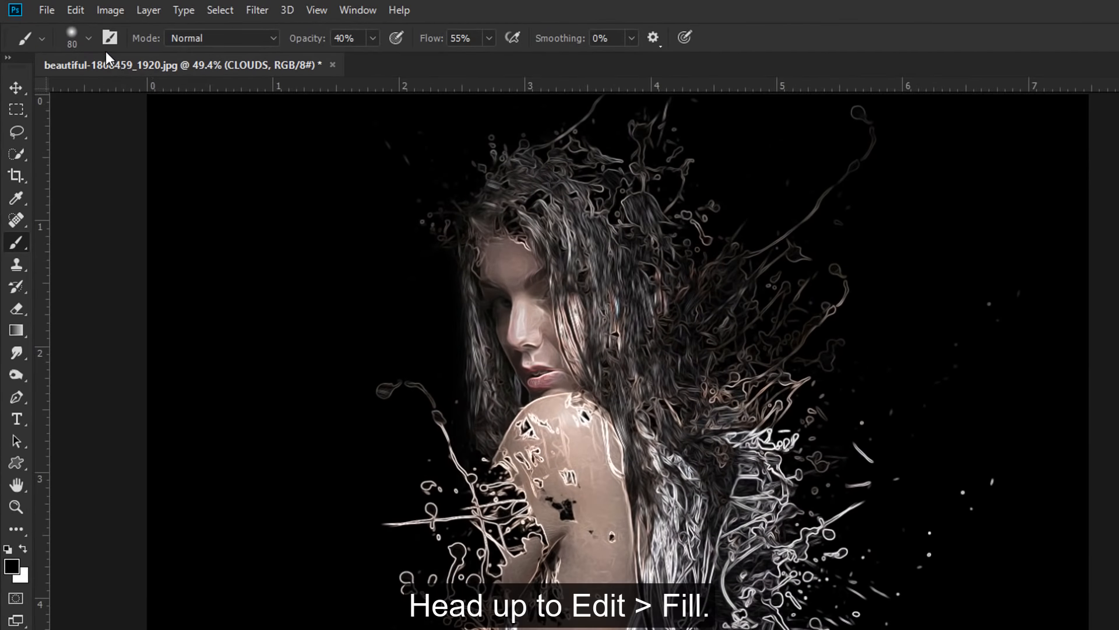
- Fill the CLOUDS layer with black and apply the Render Clouds filter to it
left_click(76, 10)
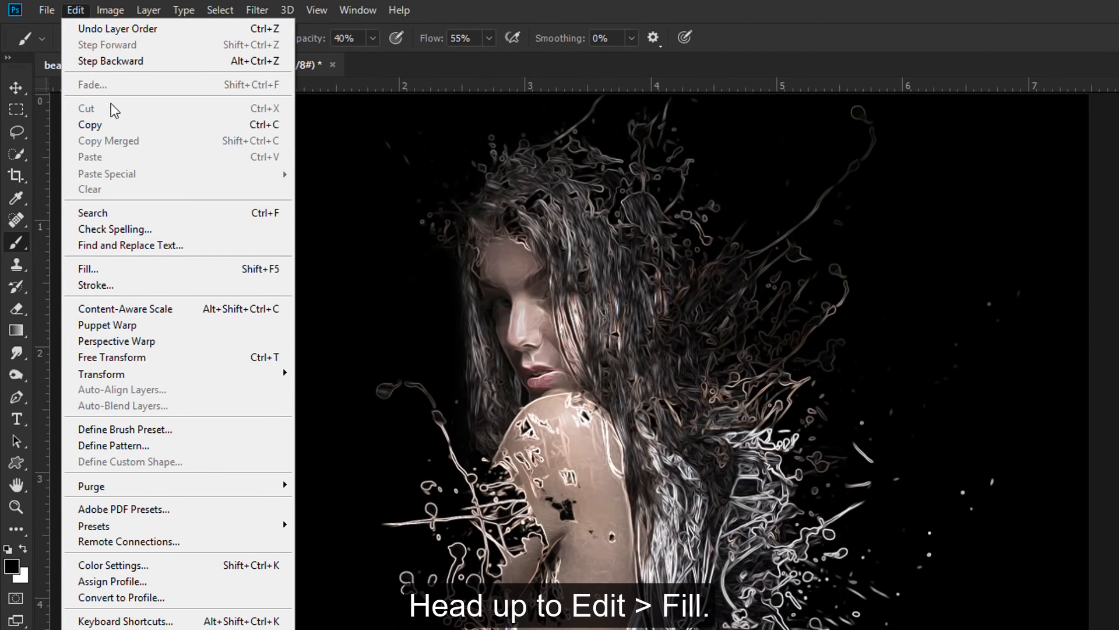
left_click(153, 274)
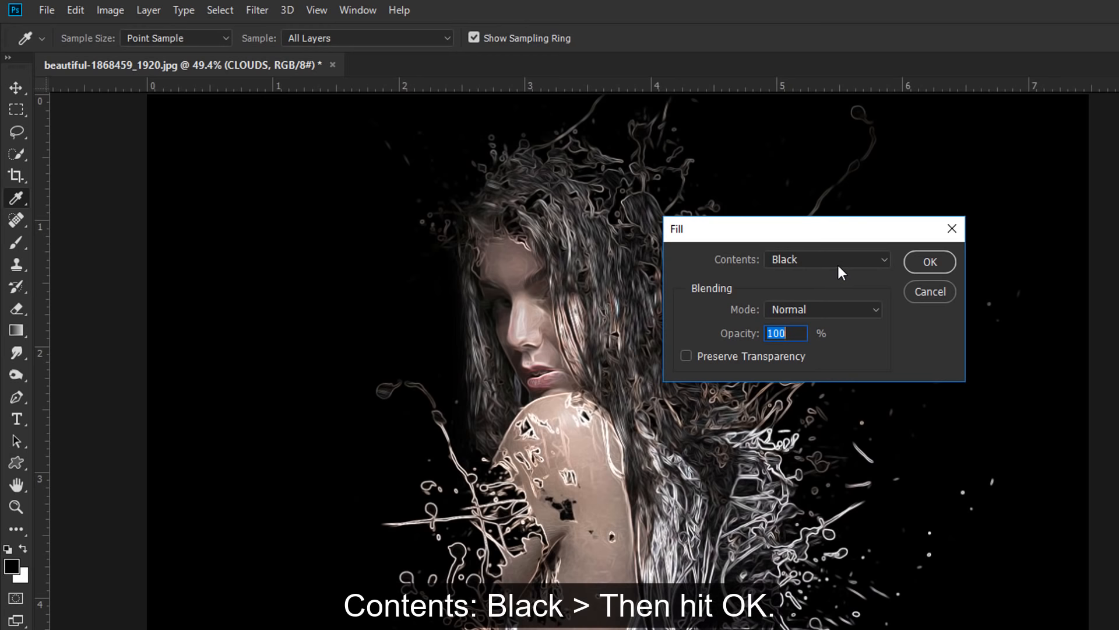
left_click(930, 261)
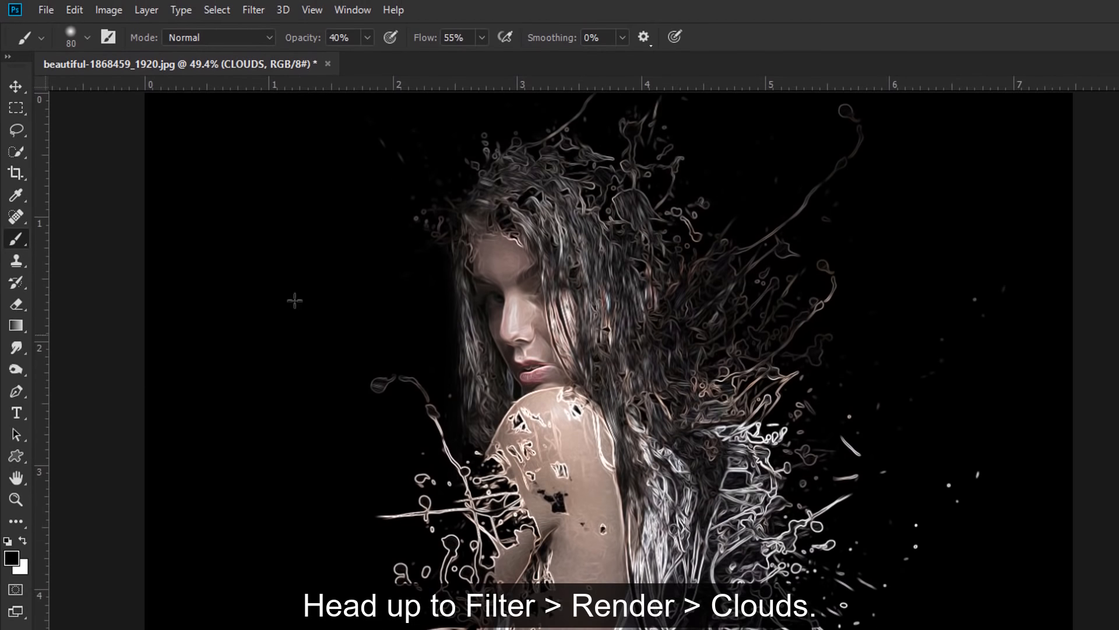
left_click(253, 11)
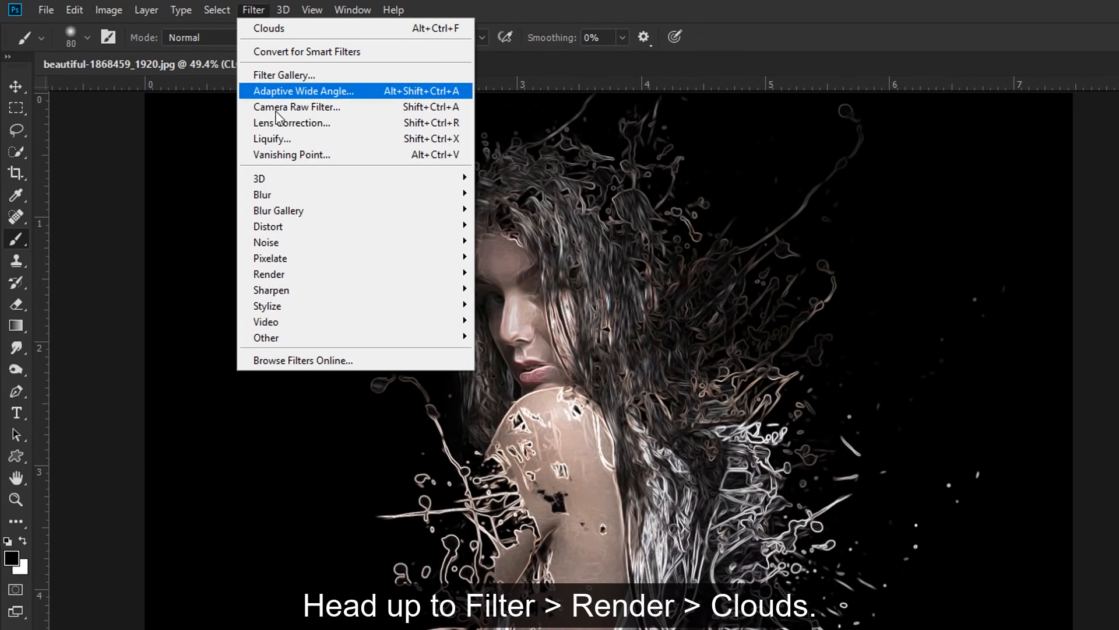
mouse_move(317, 279)
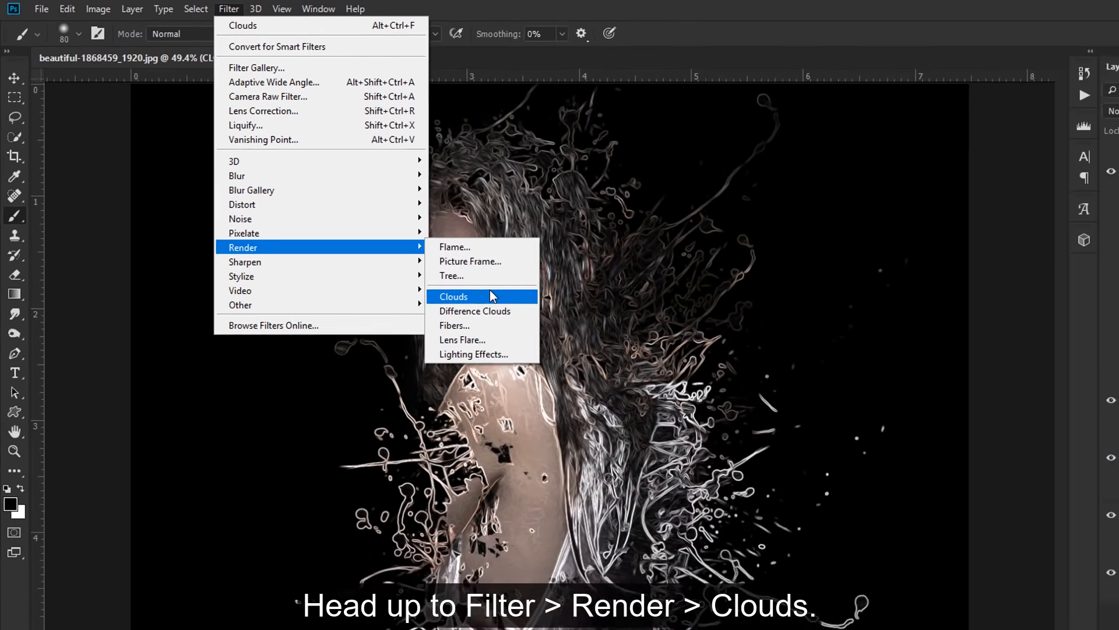
left_click(542, 328)
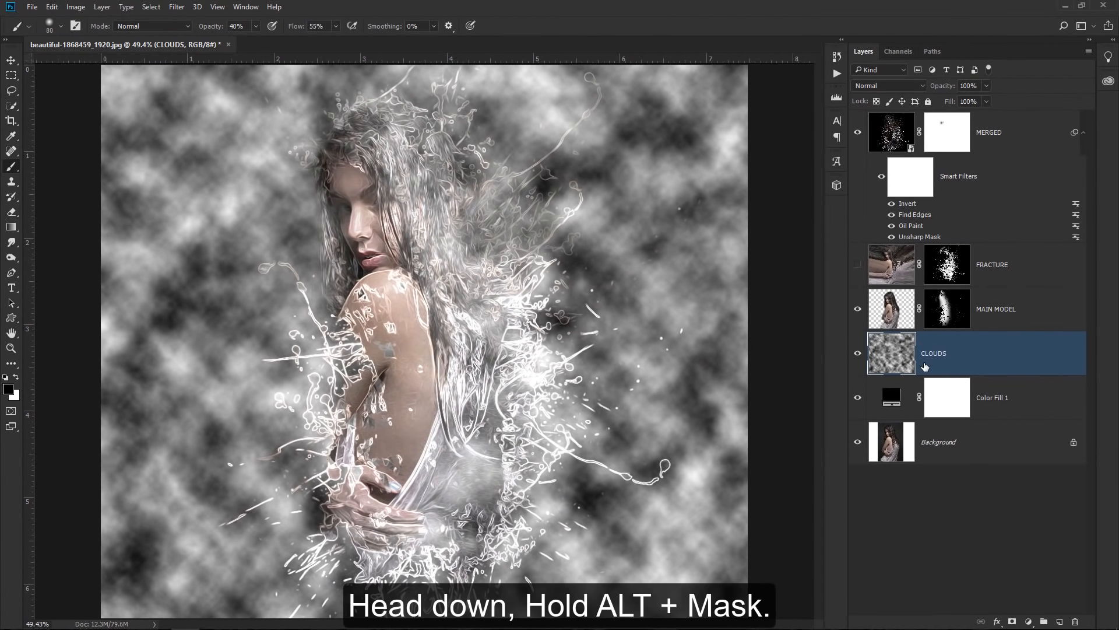
- Add a black hide-all mask to the CLOUDS layer and set up a Soft Round brush with white as foreground color
left_click(1013, 622, "alt")
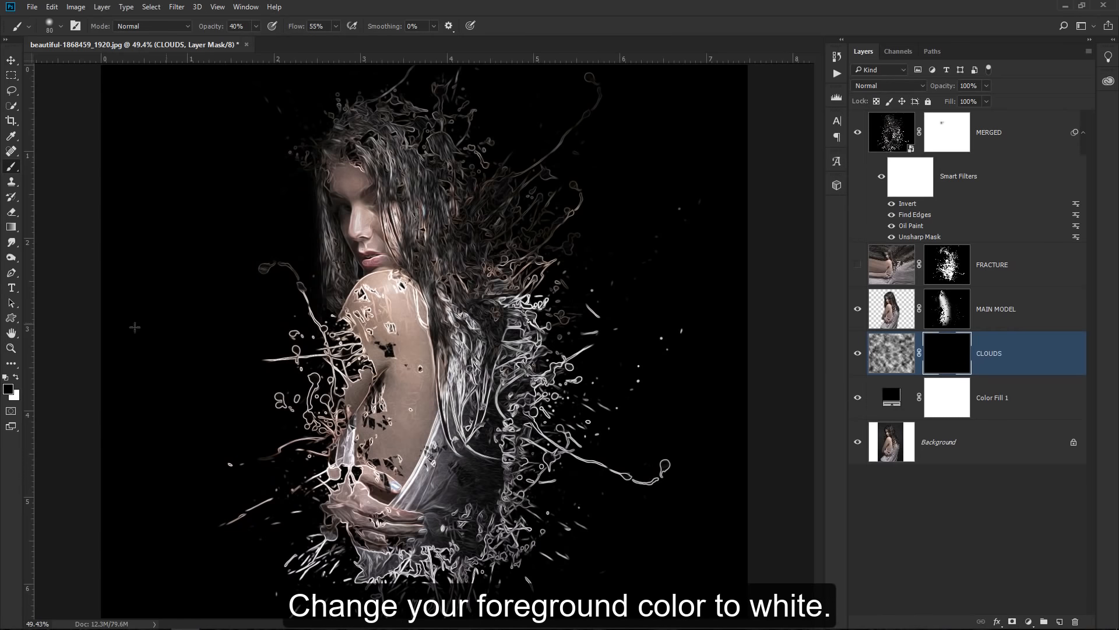
left_click(17, 378)
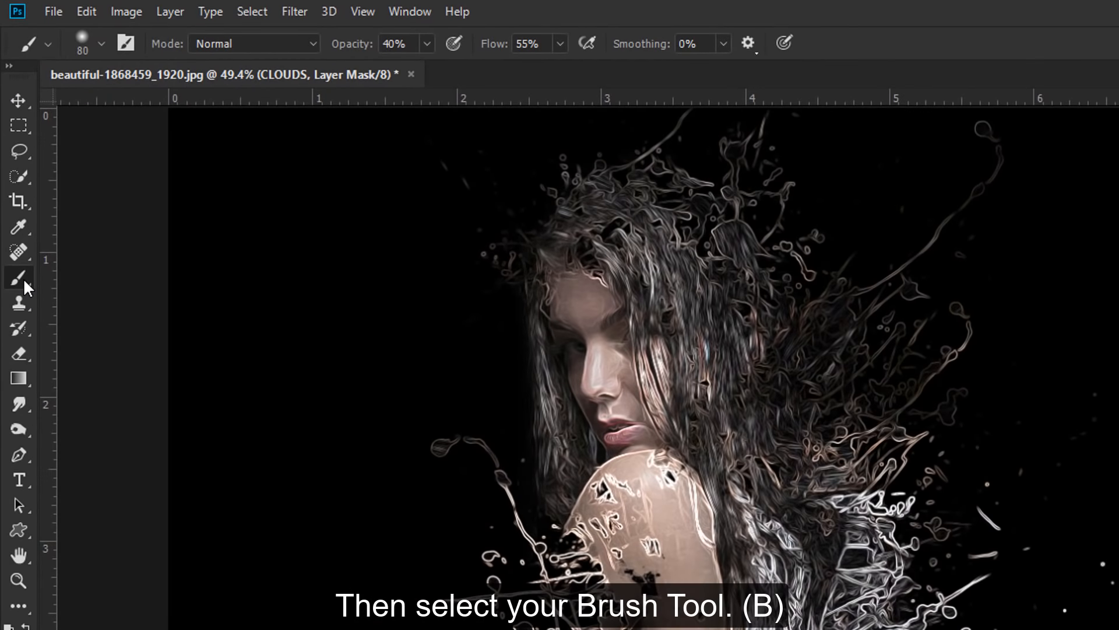
left_click(101, 44)
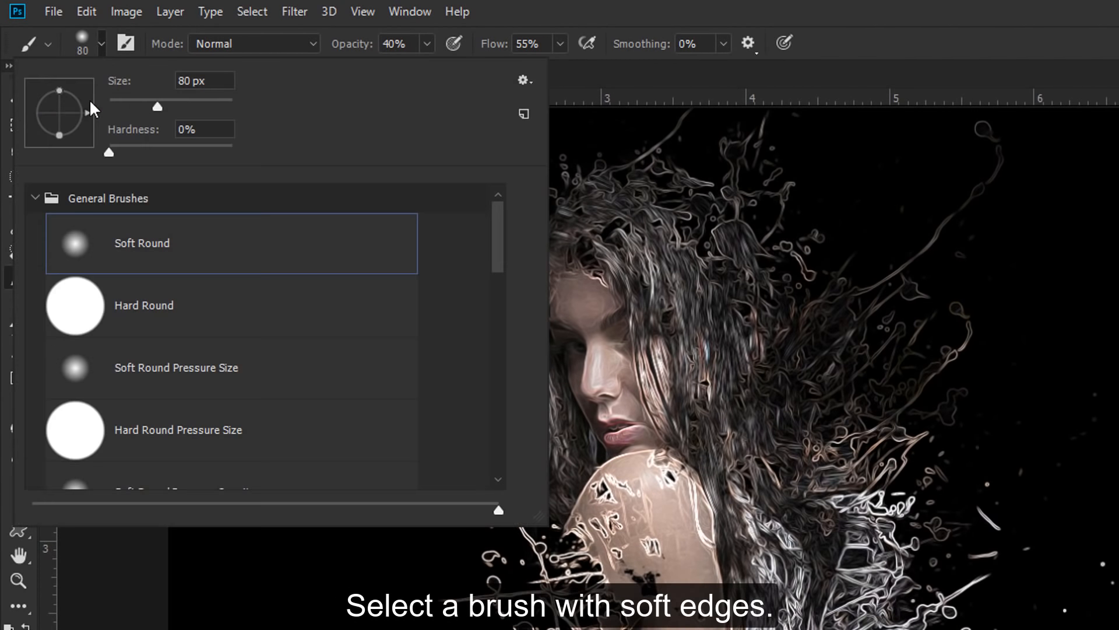
left_click(123, 242)
key("Return")
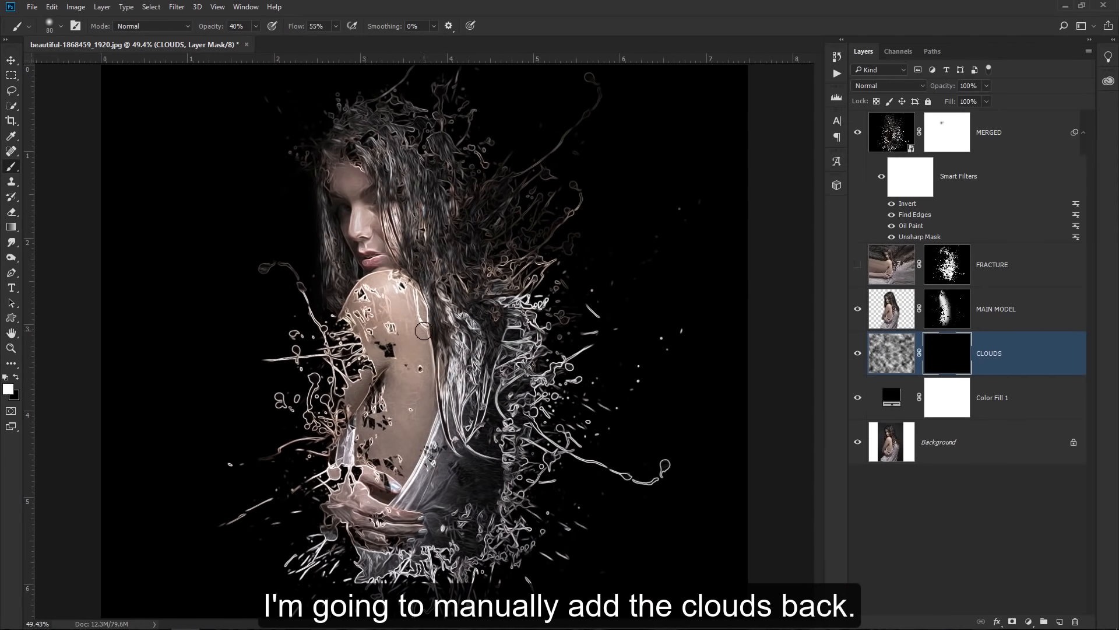
- Reveal clouds behind the model's hair and back on the CLOUDS mask, using a 1100 px white brush at 50% opacity
key("bracketright")
key("bracketright")
key("bracketright")
key("bracketright")
key("bracketright")
key("bracketright")
key("bracketright")
key("bracketright")
key("bracketright")
key("bracketright")
key("bracketright")
key("bracketright")
key("bracketright")
key("bracketright")
key("bracketright")
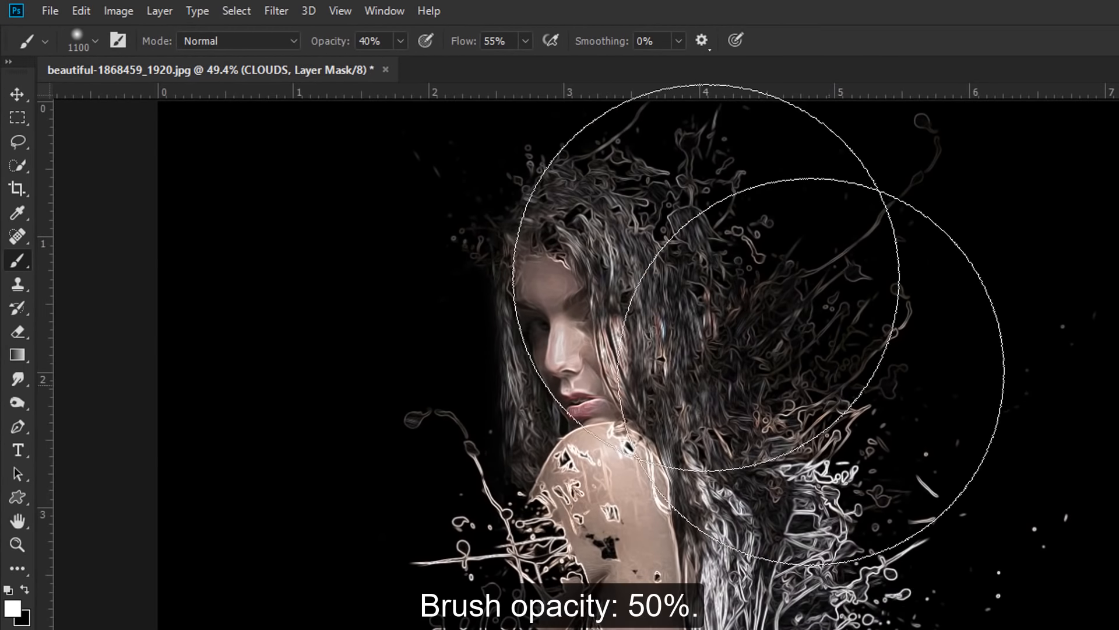
left_click_drag(340, 47, 341, 49)
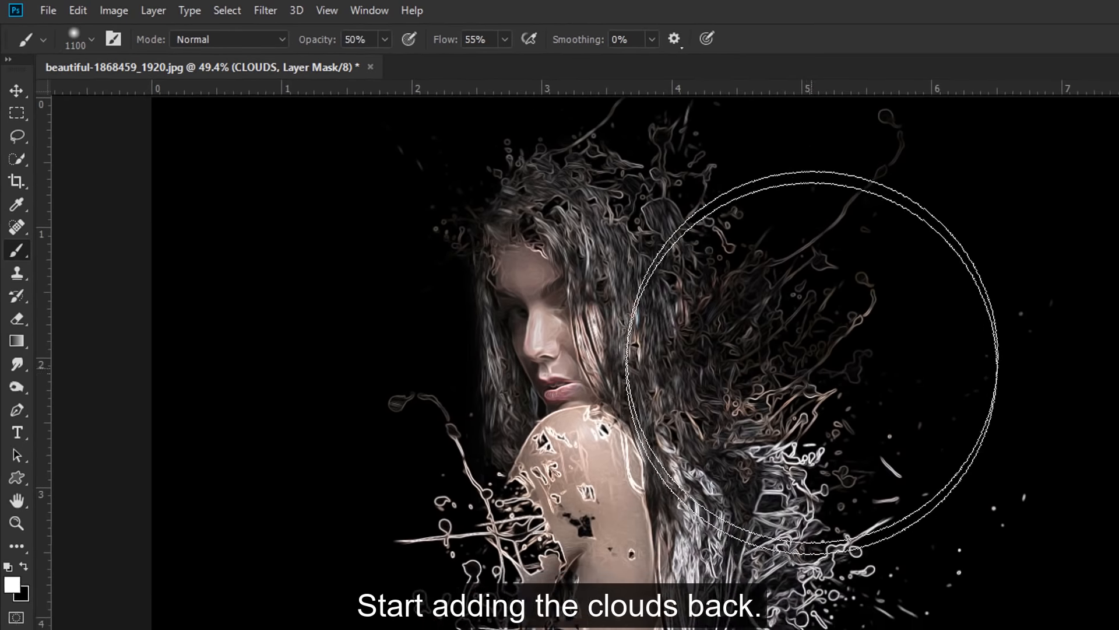
left_click(855, 373)
left_click(566, 452)
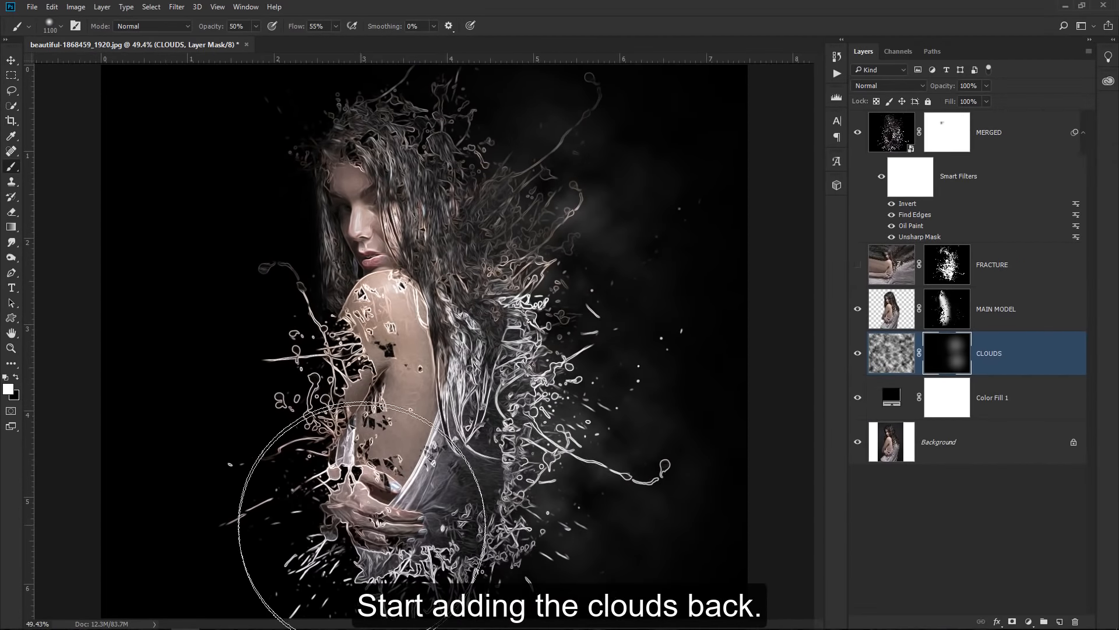
- Reveal more clouds in front of the model's arm and around her lower back on the CLOUDS mask with 900 px and 700 px brushes
key("bracketleft")
key("bracketleft")
left_click(294, 419)
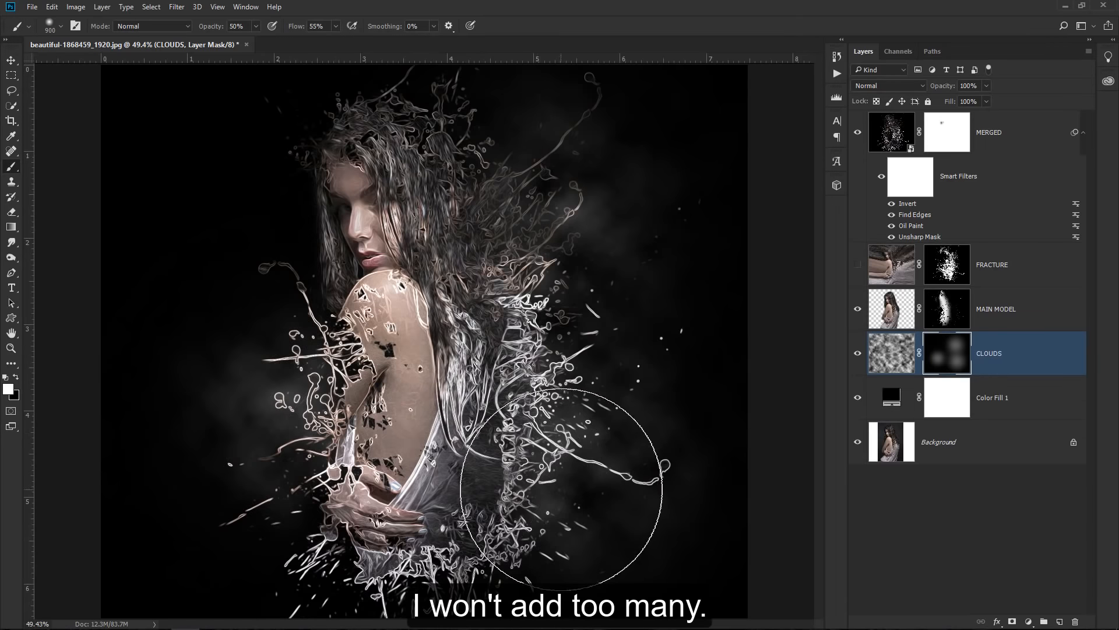
left_click(337, 345)
left_click(553, 478)
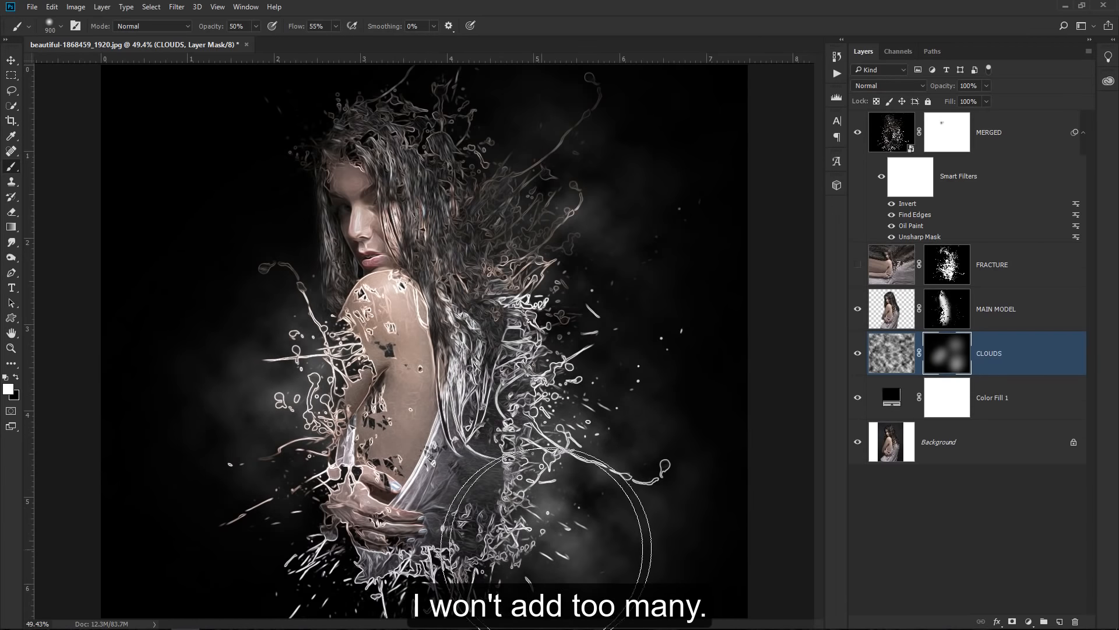
key("bracketleft")
key("bracketleft")
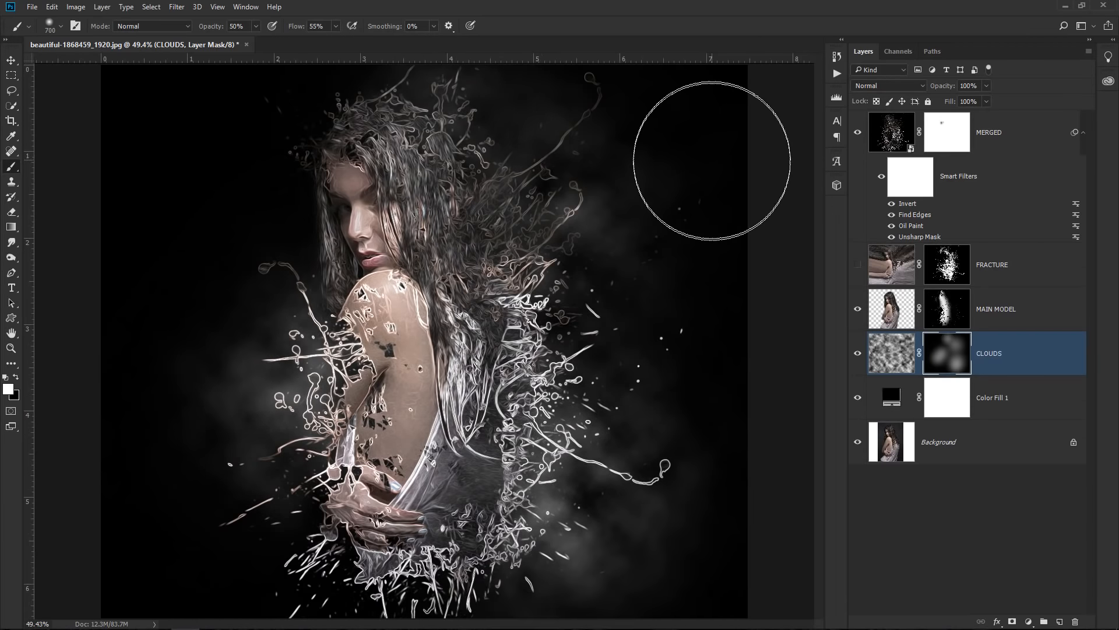
left_click(529, 504)
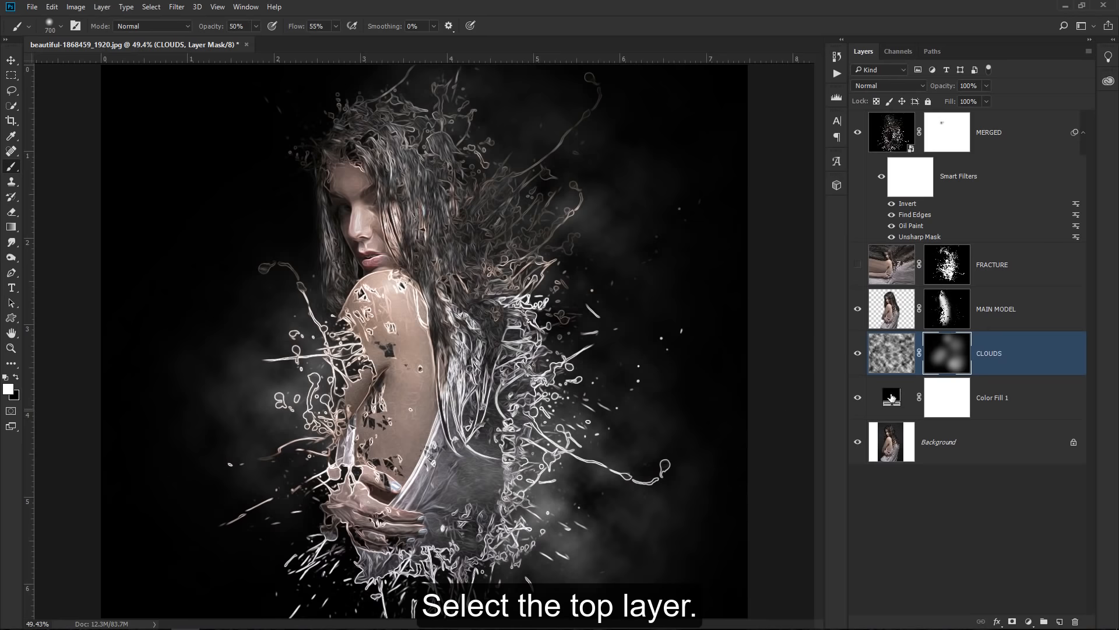
- Create a new layer named EYE above the MERGED layer and set its blending mode to Soft Light
left_click(1015, 146)
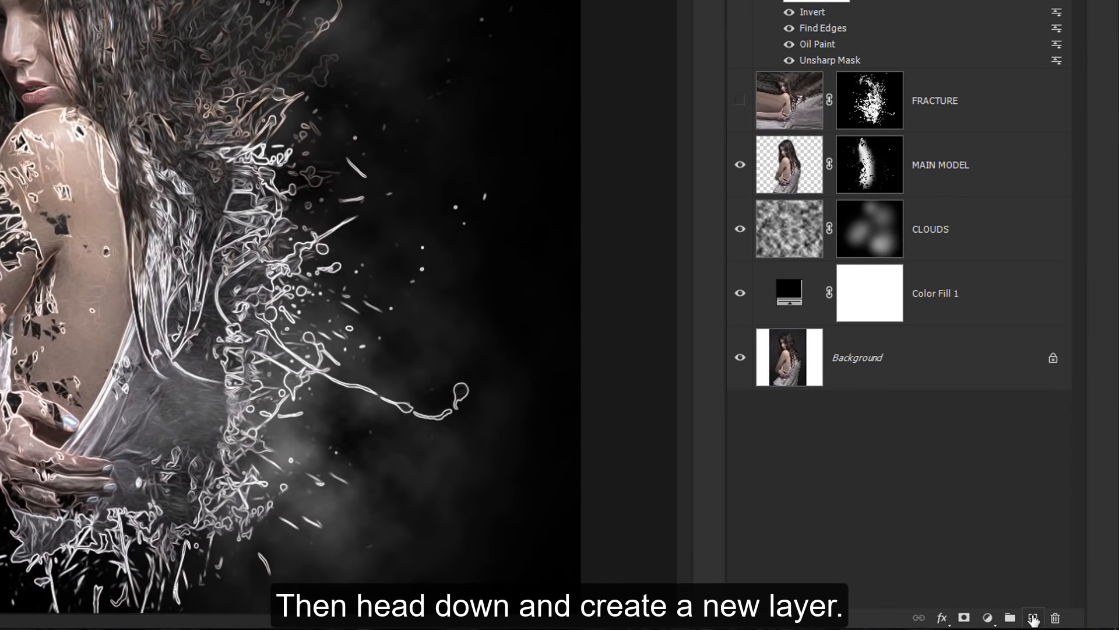
left_click(1033, 618)
double_click(862, 13)
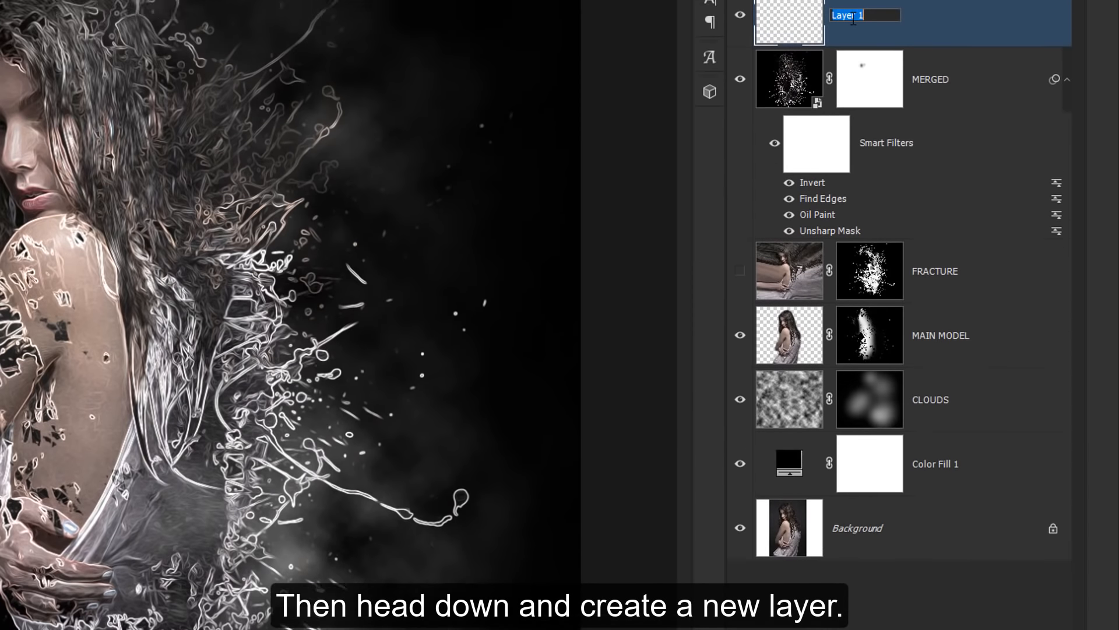
type("EYE")
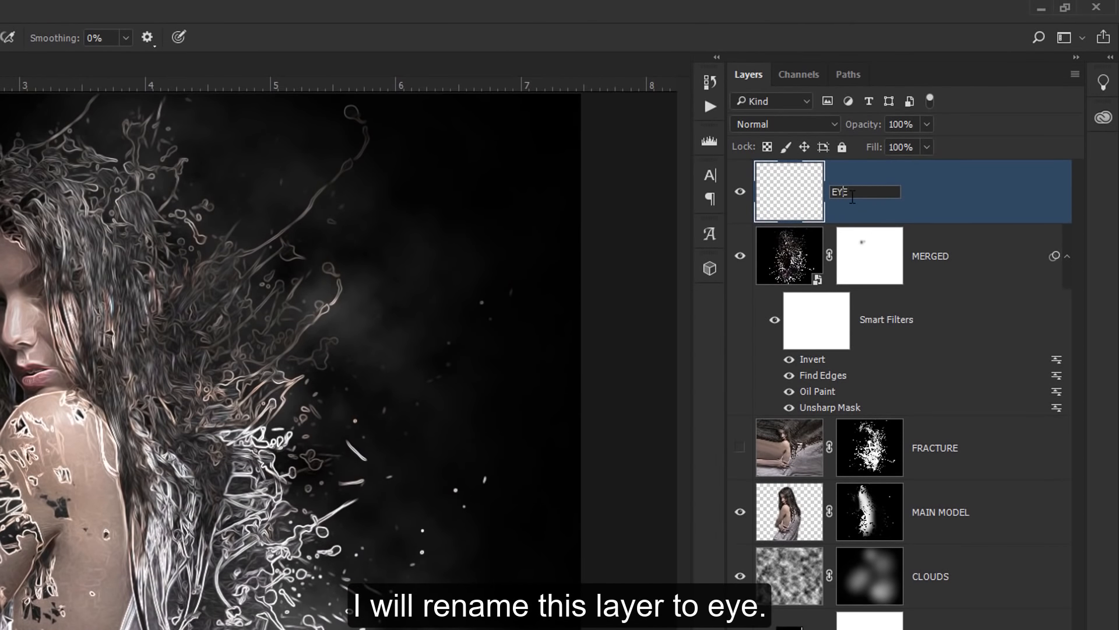
key("Return")
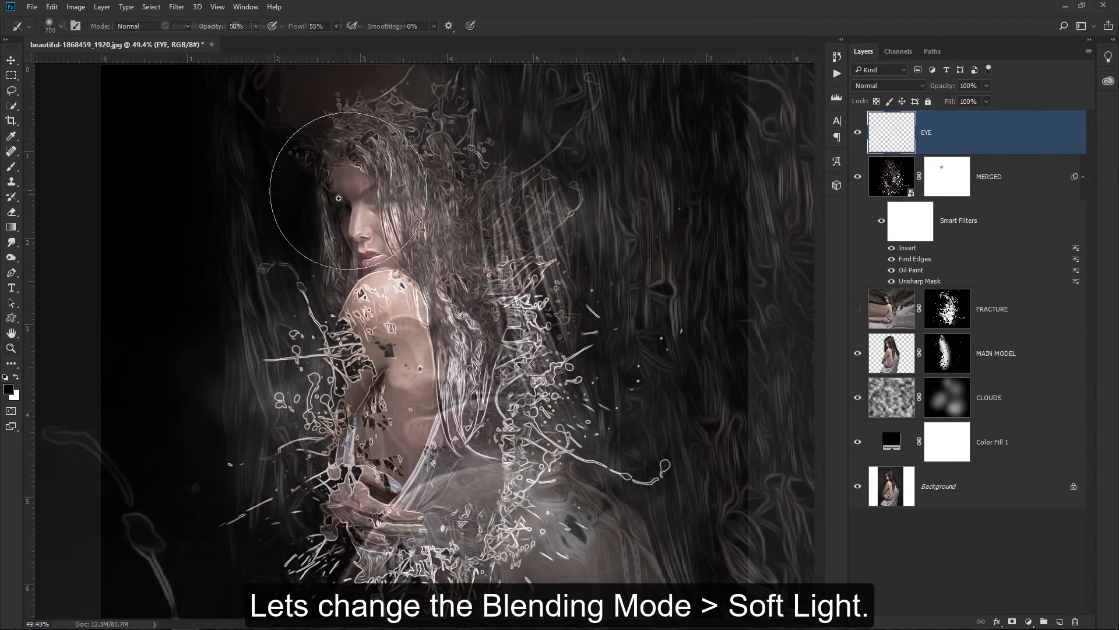
left_click_drag(349, 212, 417, 221)
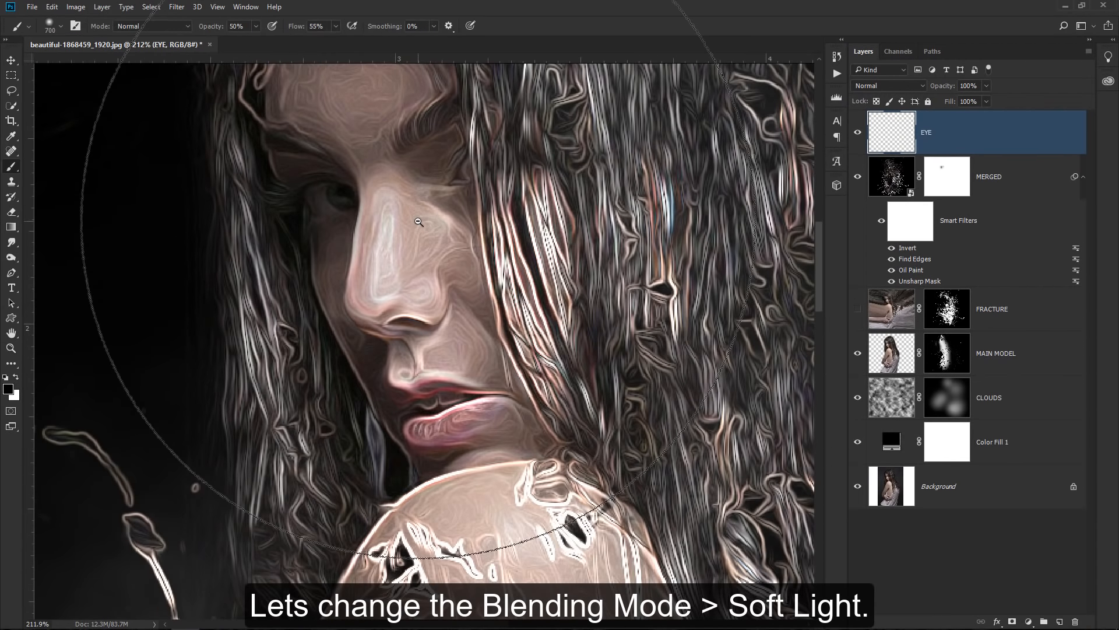
left_click(874, 86)
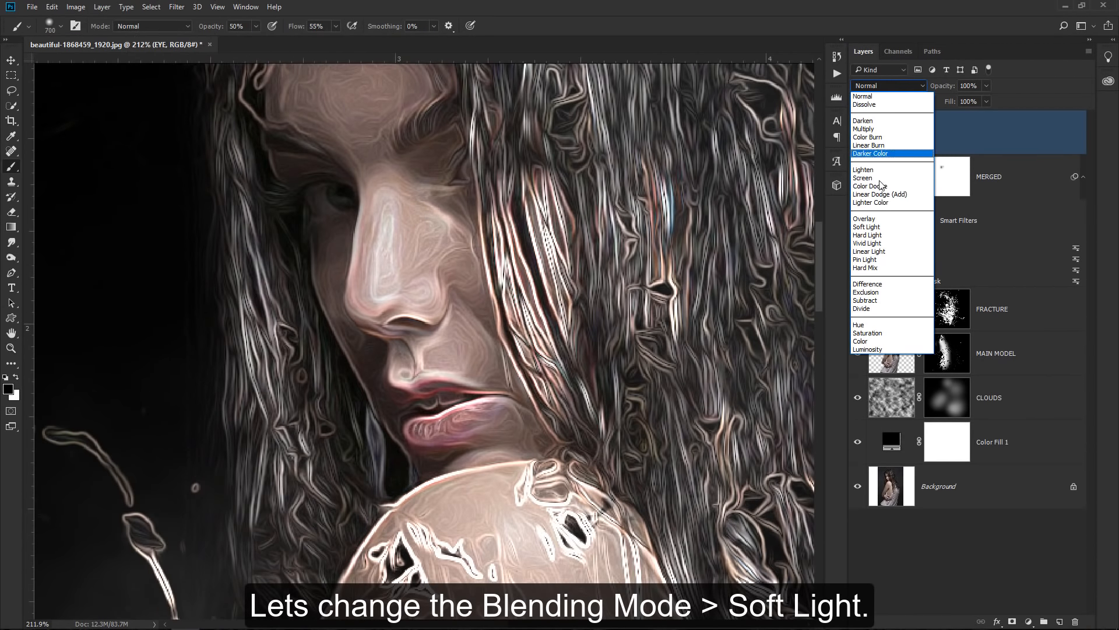
left_click(891, 228)
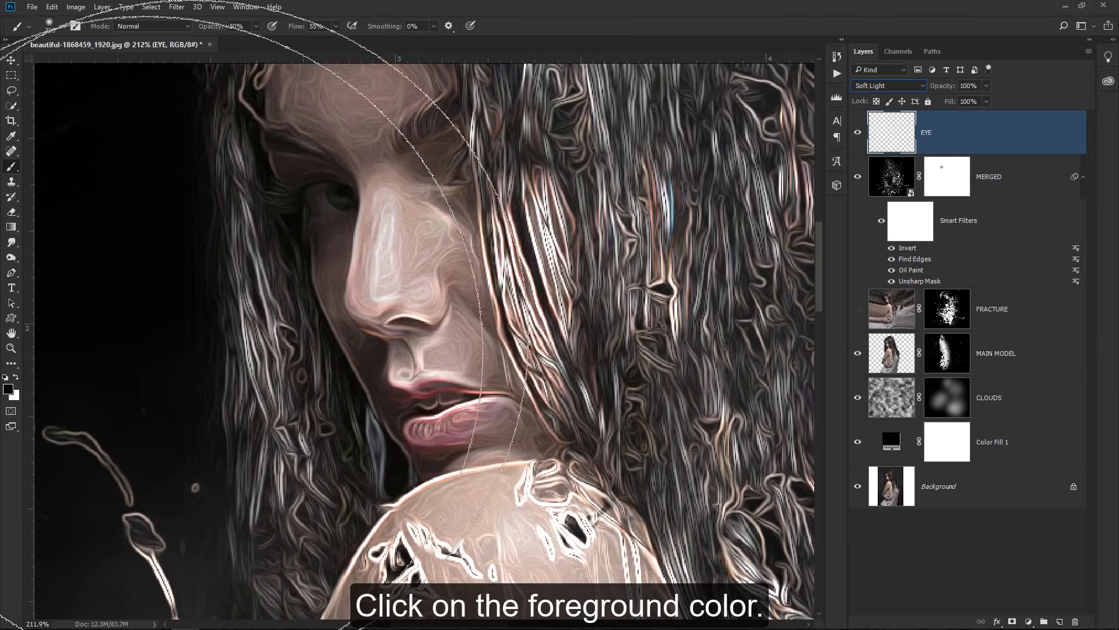
- Set the foreground color to blue with the color code 00c6ff
left_click(8, 391)
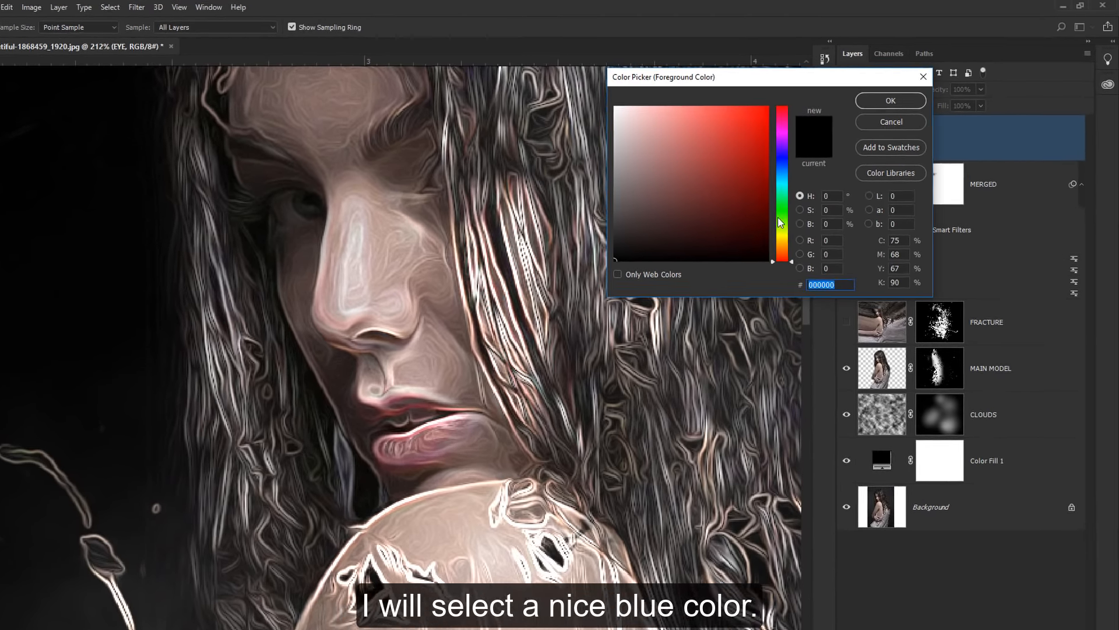
left_click(802, 176)
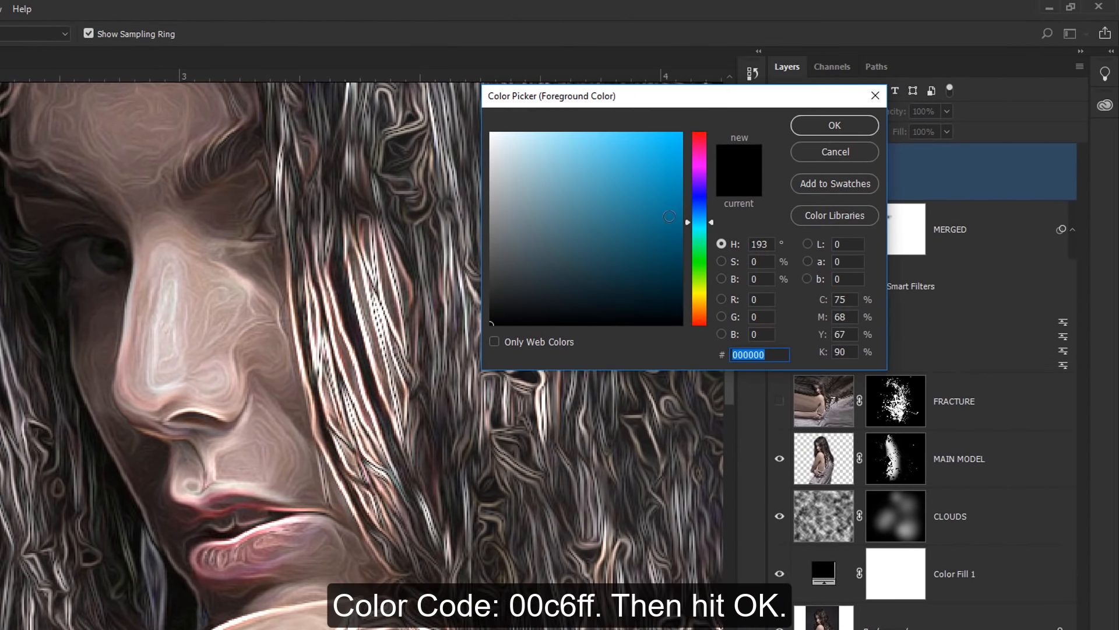
type("00c6ff")
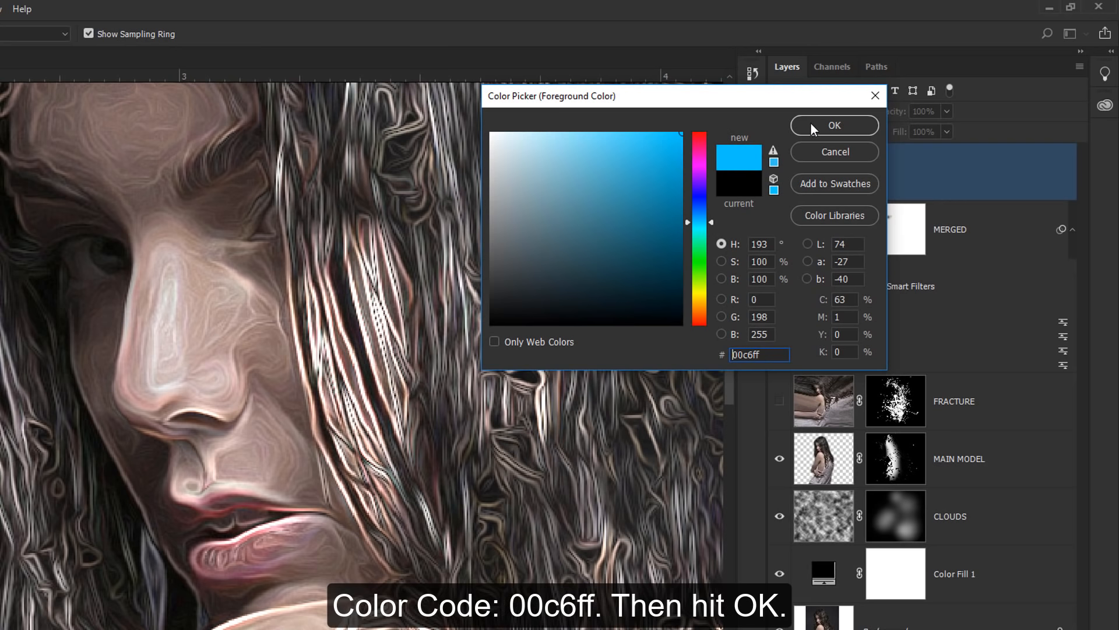
left_click(812, 125)
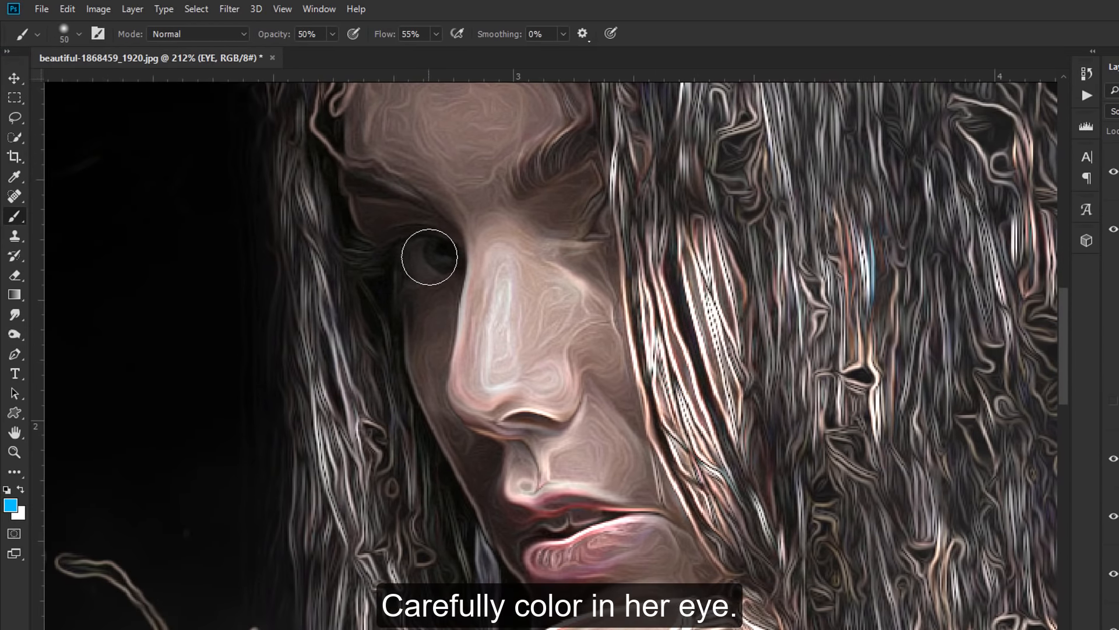
- Color in the model's eye on the EYE layer with a 15 px brush, and set the layer's opacity to 50%
key("bracketleft")
key("bracketleft")
key("bracketleft")
key("bracketleft")
key("bracketleft")
key("bracketleft")
key("bracketleft")
left_click_drag(437, 248, 440, 263)
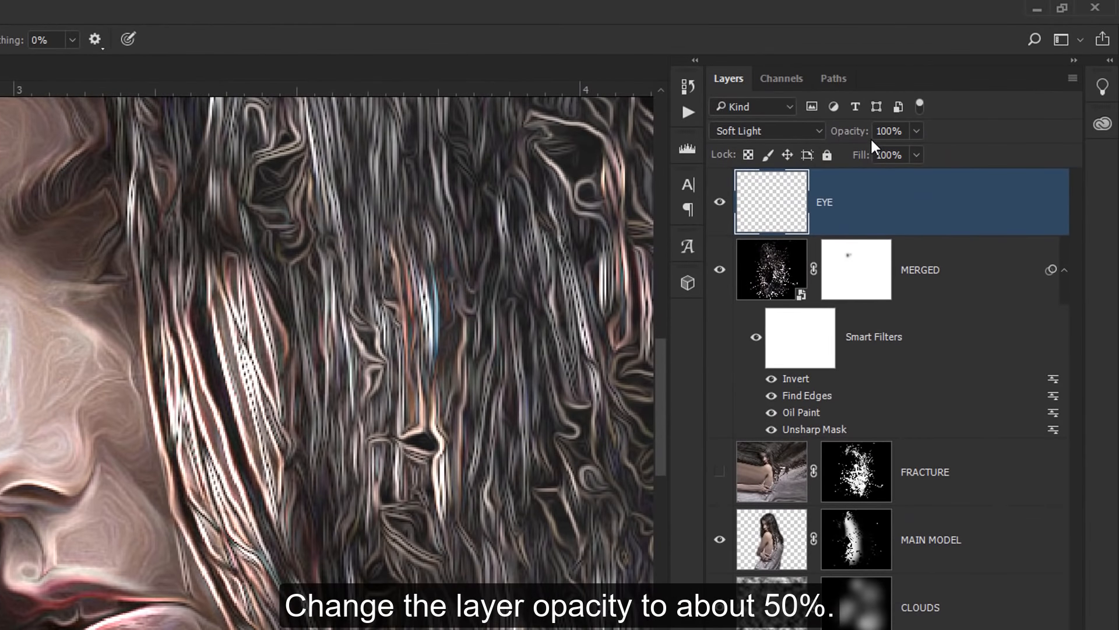
left_click_drag(871, 140, 659, 133)
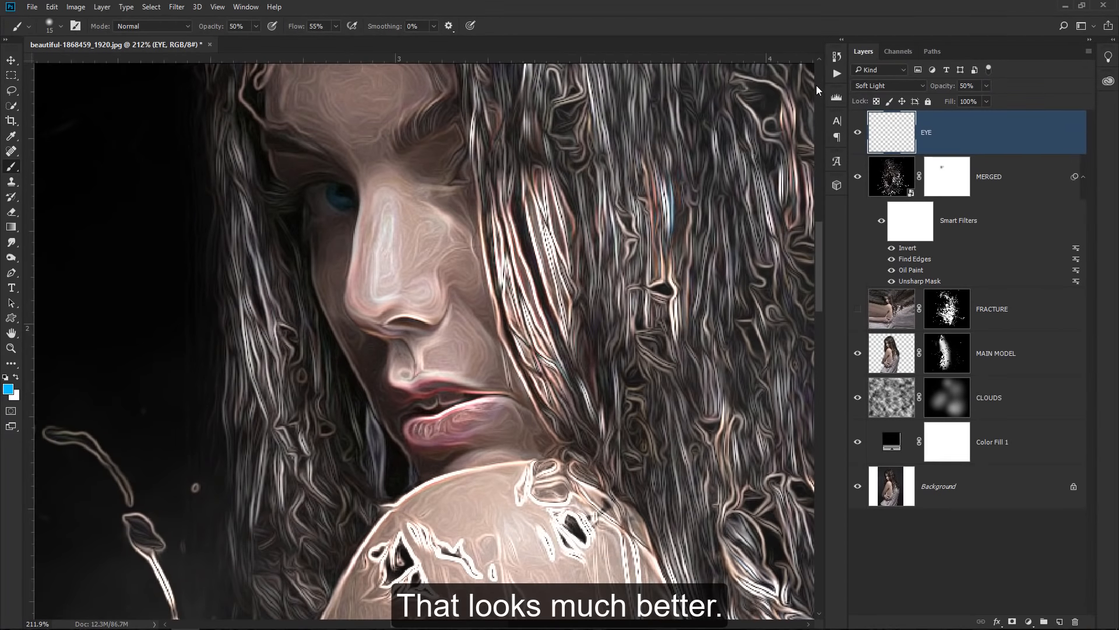
- Add a Color Lookup adjustment layer above the EYE layer using the LateSunset.3DL 3DLUT file
key("ctrl+0")
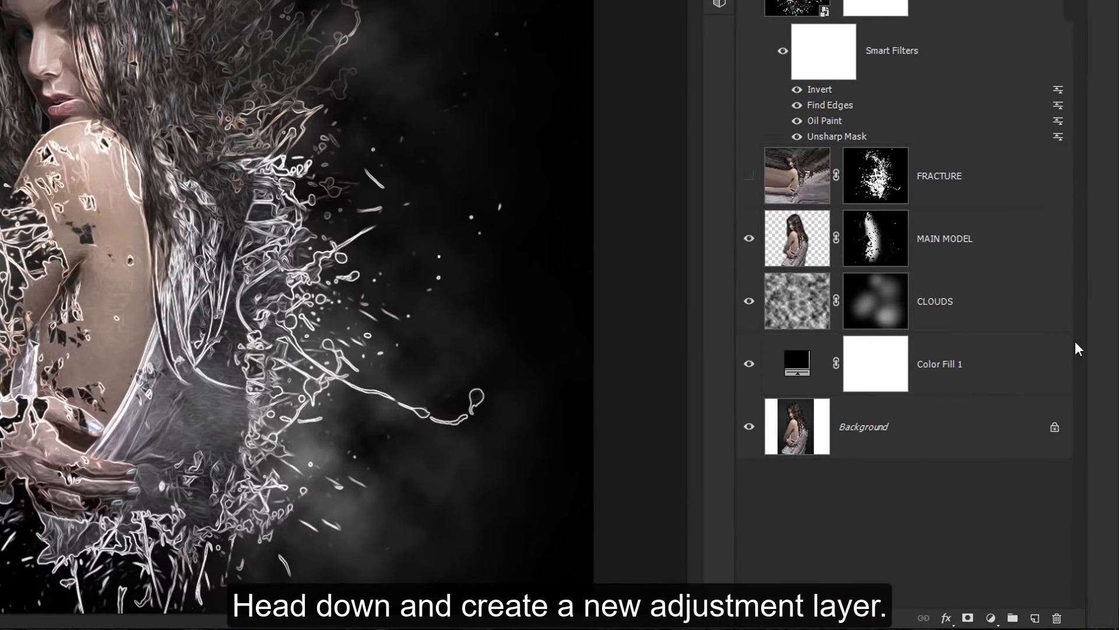
left_click(991, 618)
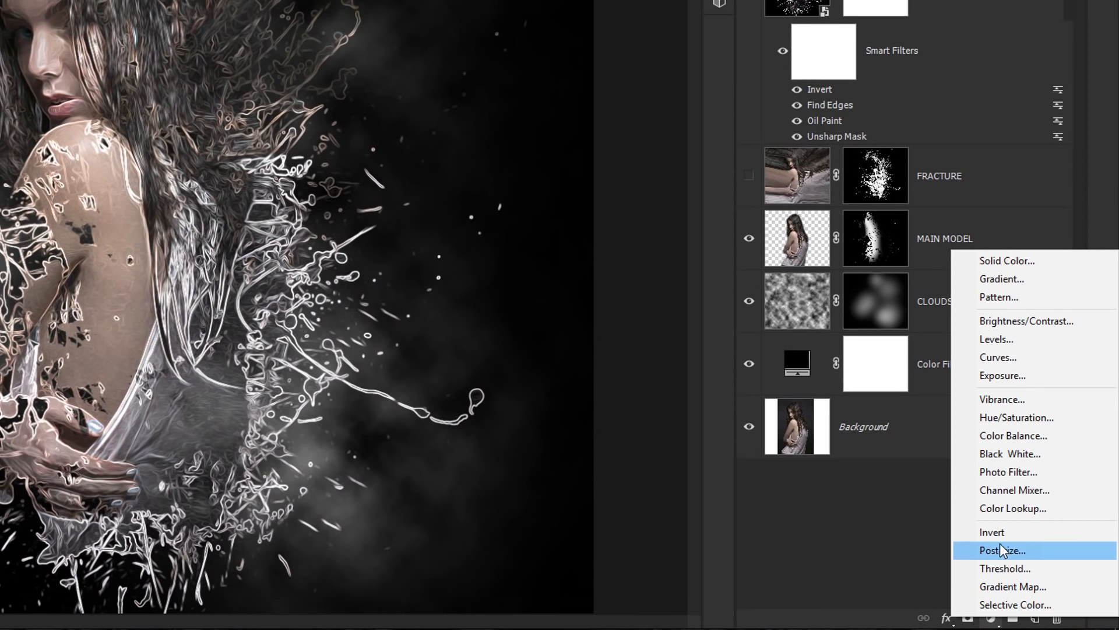
left_click(1002, 512)
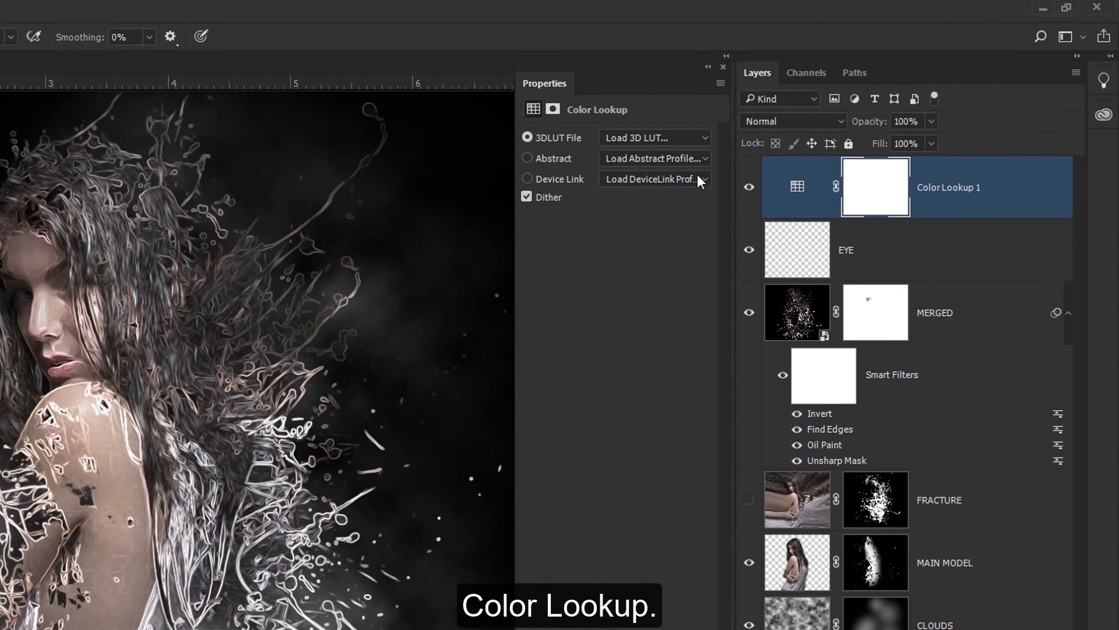
left_click(684, 138)
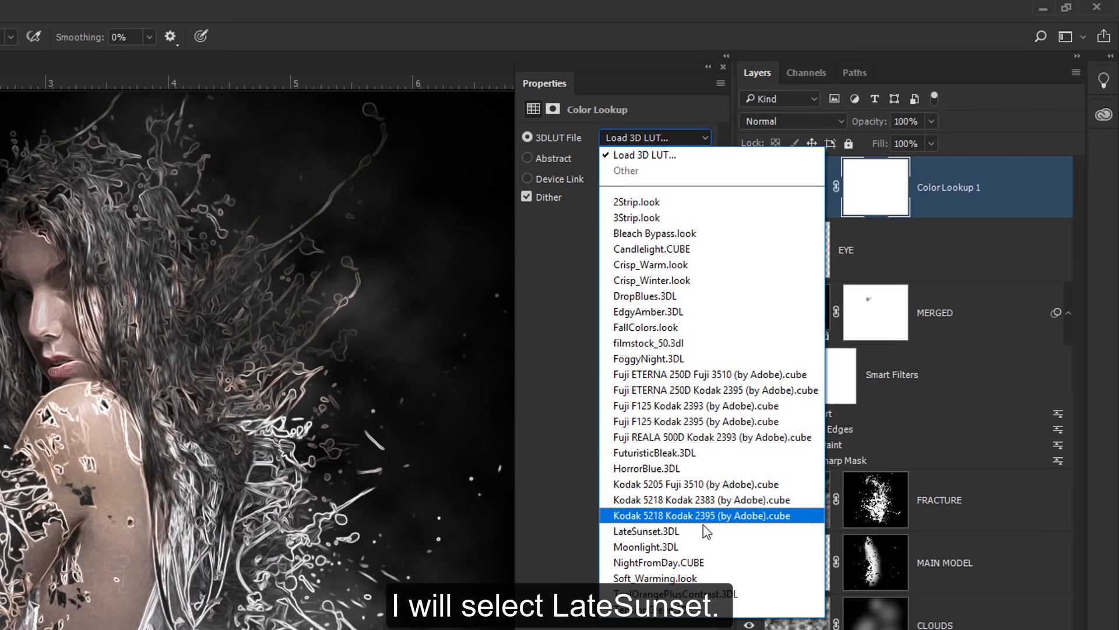
left_click(703, 527)
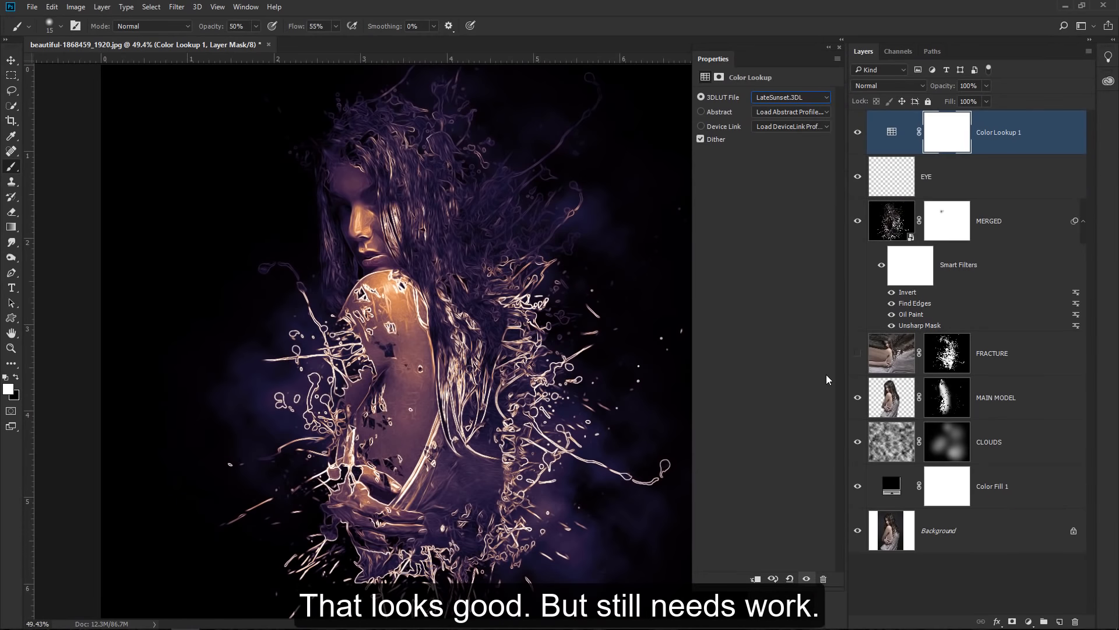
- Split the Color Lookup layer's white Blend If sliders to 0 / 255 for This Layer and Underlying Layer, and set its opacity to 67%
left_click(997, 622)
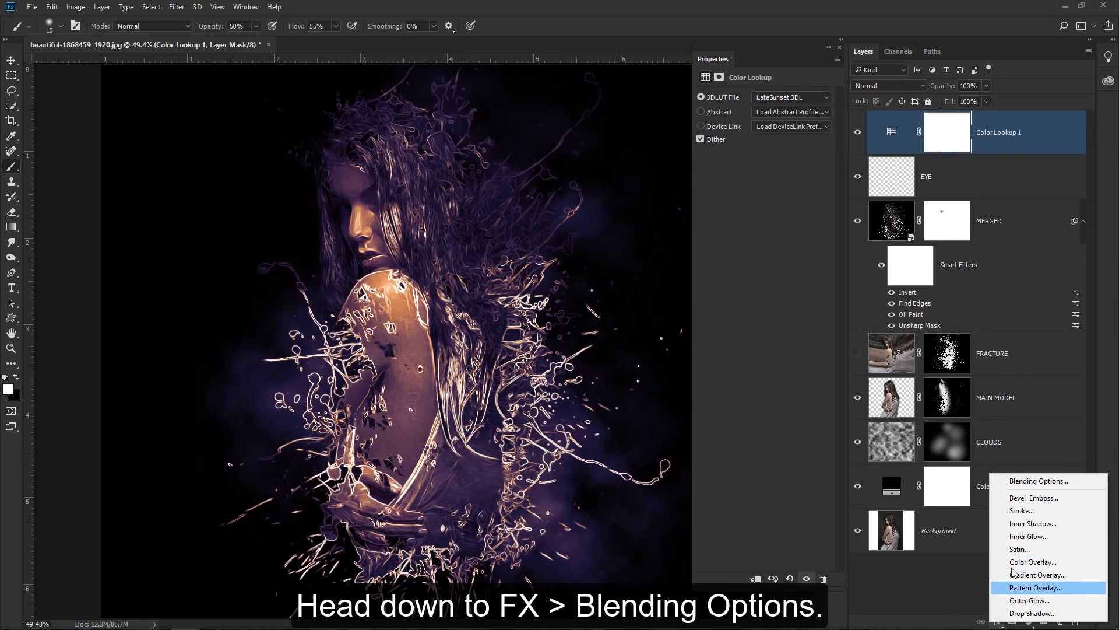
left_click(1021, 481)
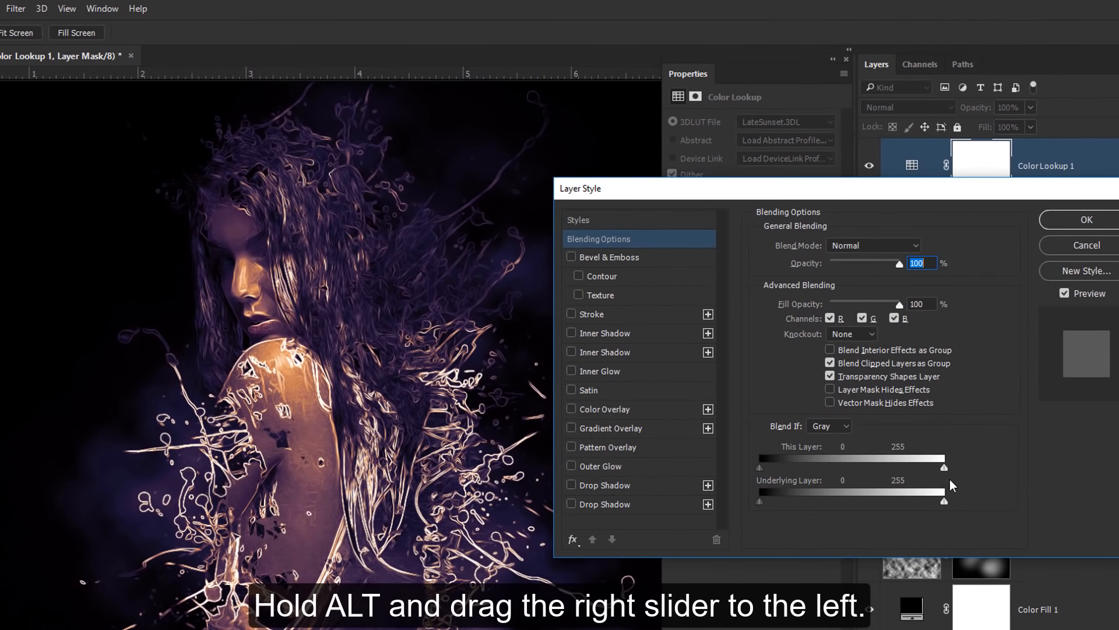
key("alt")
left_click_drag(944, 469, 759, 467)
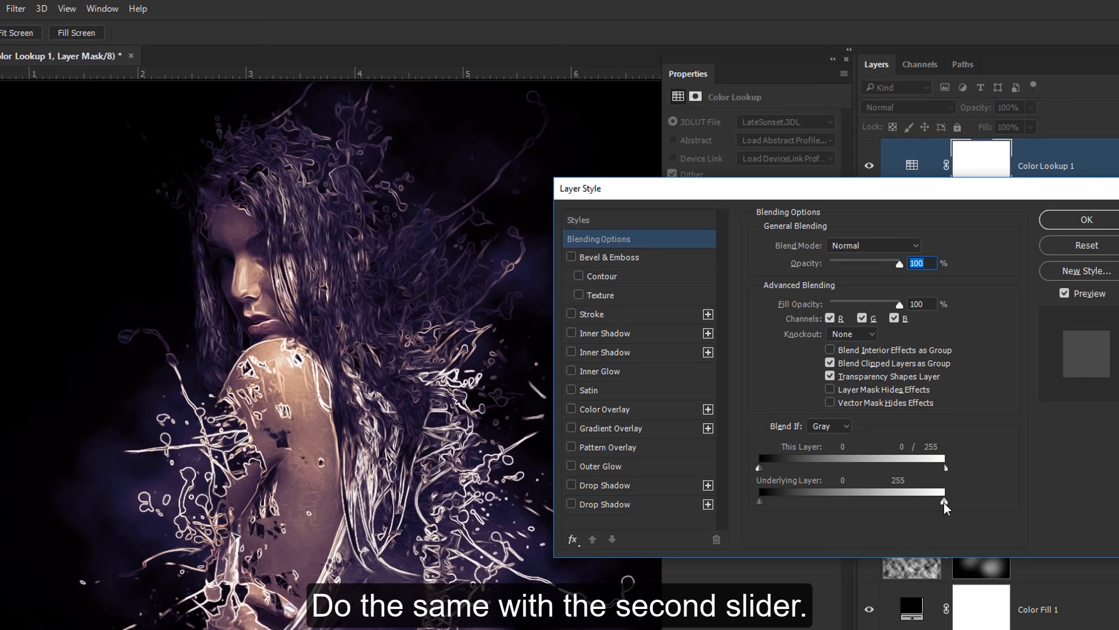
left_click_drag(944, 501, 759, 502)
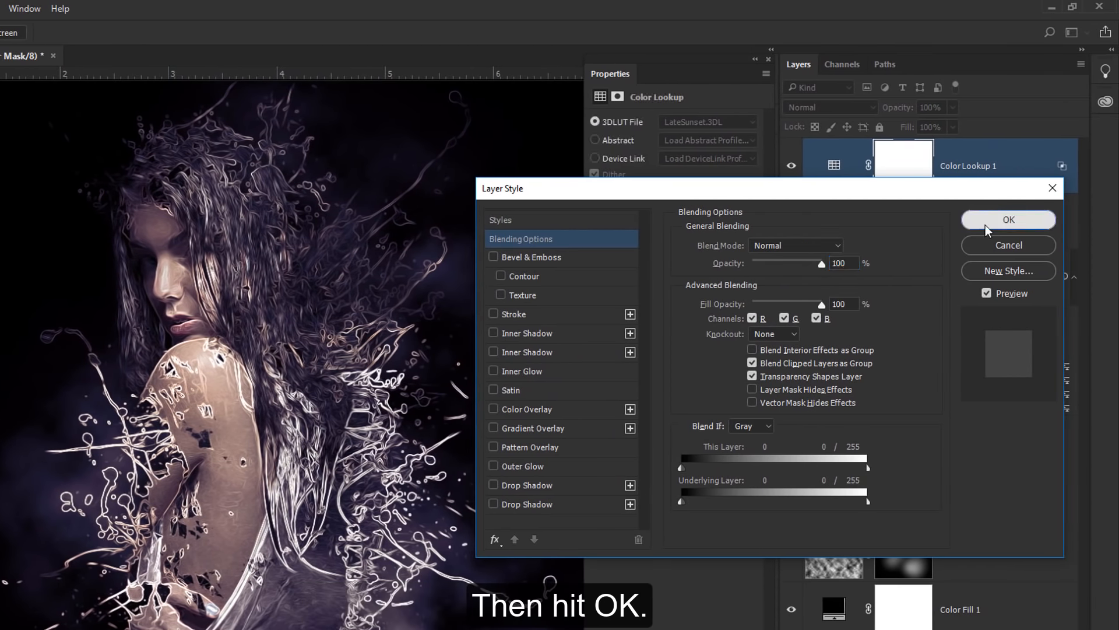
left_click(1018, 225)
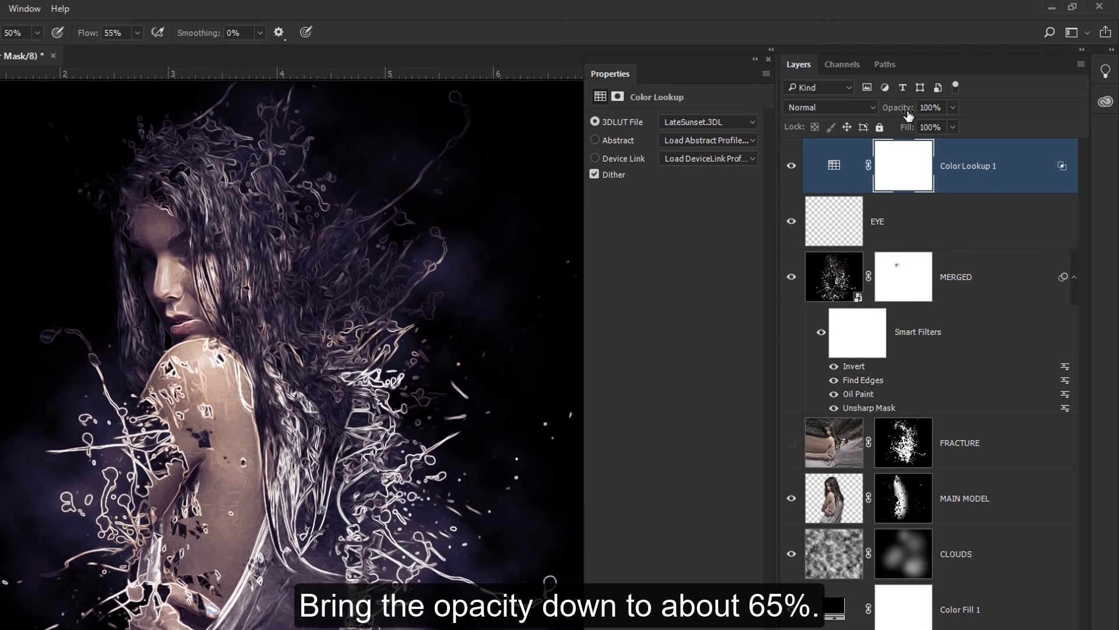
left_click_drag(902, 112, 858, 106)
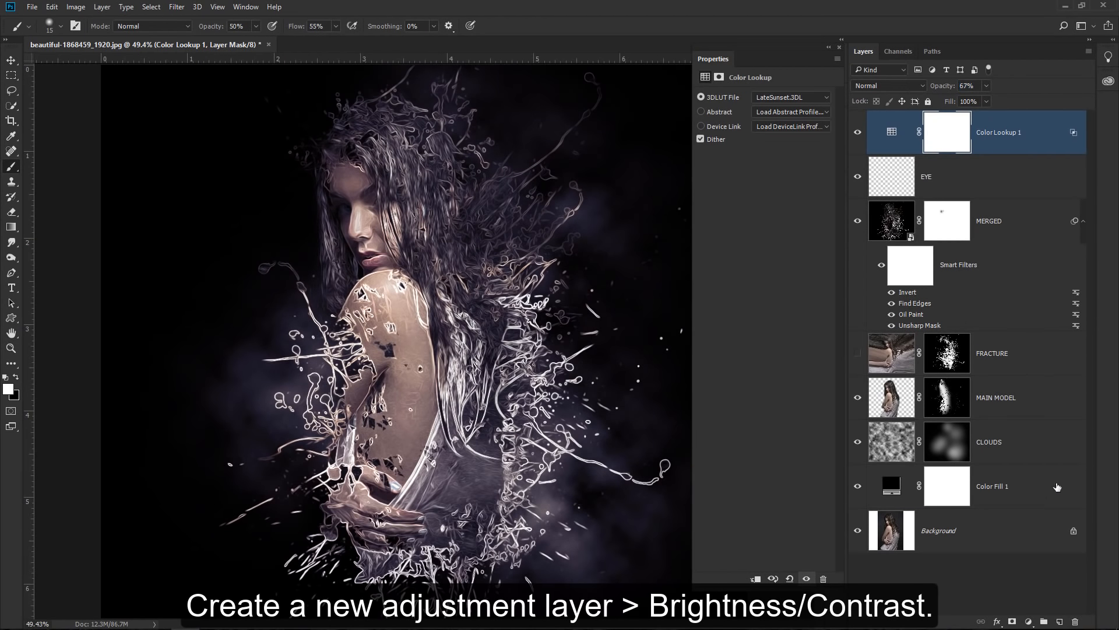
- Add a Brightness/Contrast adjustment layer with brightness 21 and contrast -10
left_click(1028, 621)
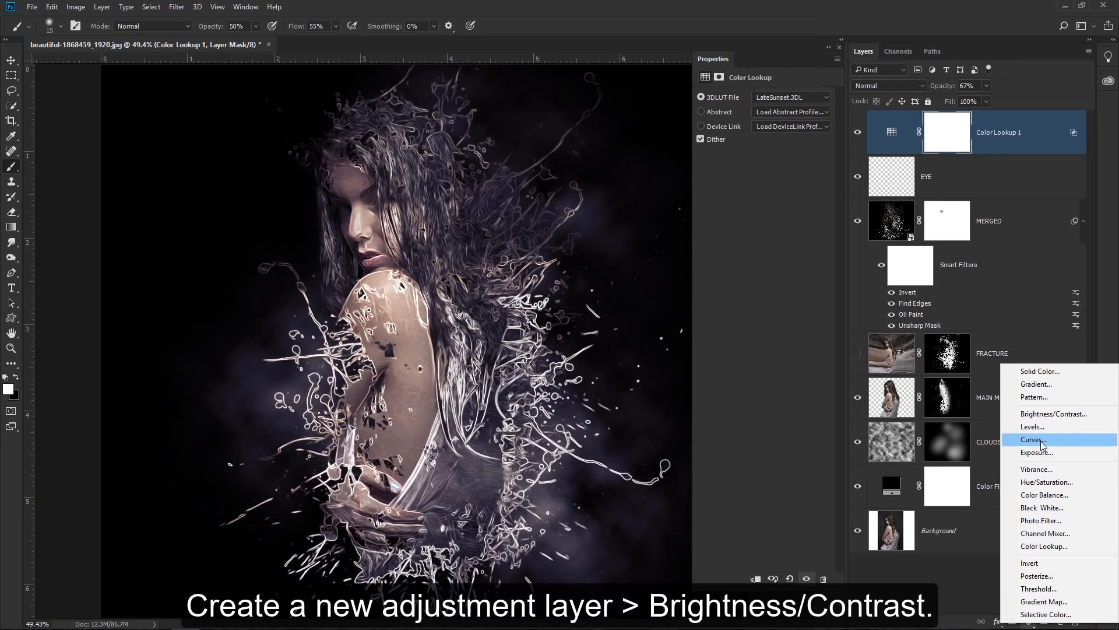
left_click(1040, 414)
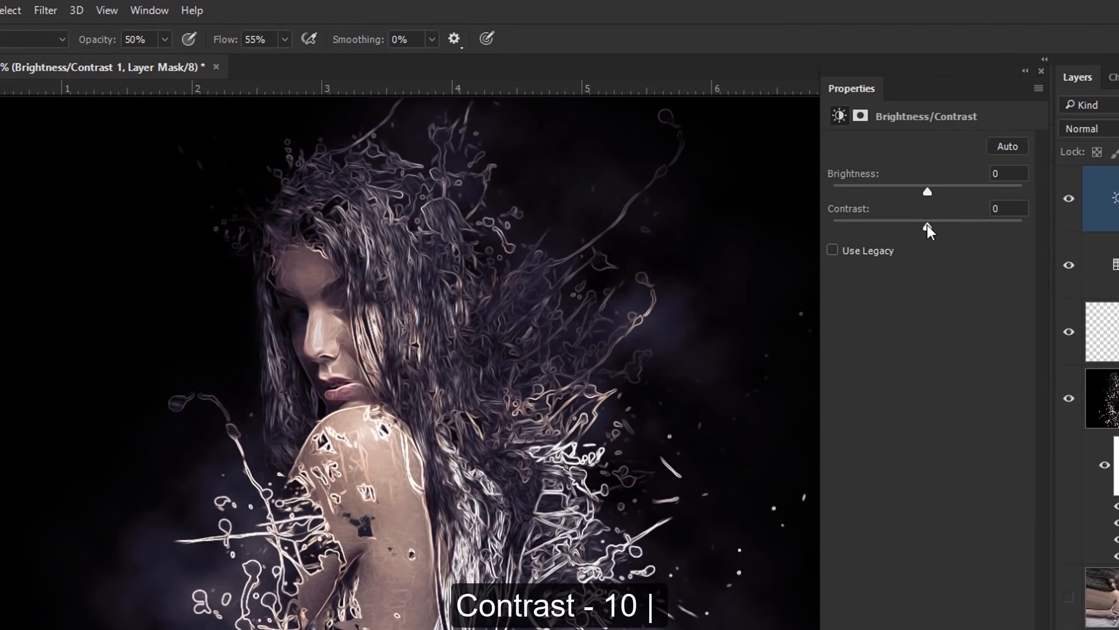
left_click_drag(927, 227, 941, 193)
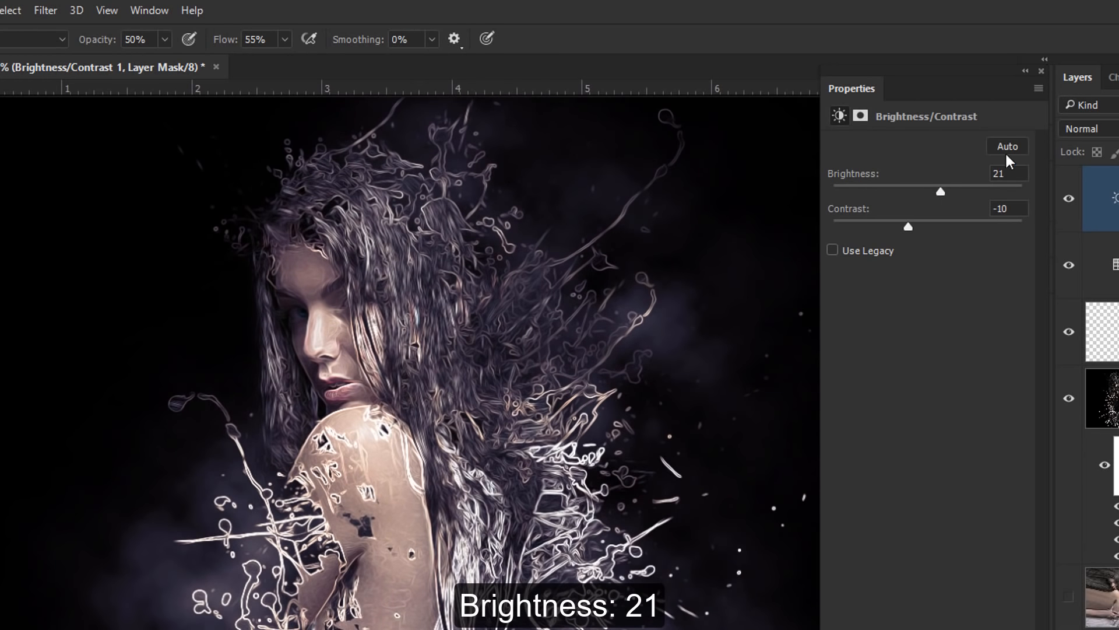
left_click(1041, 71)
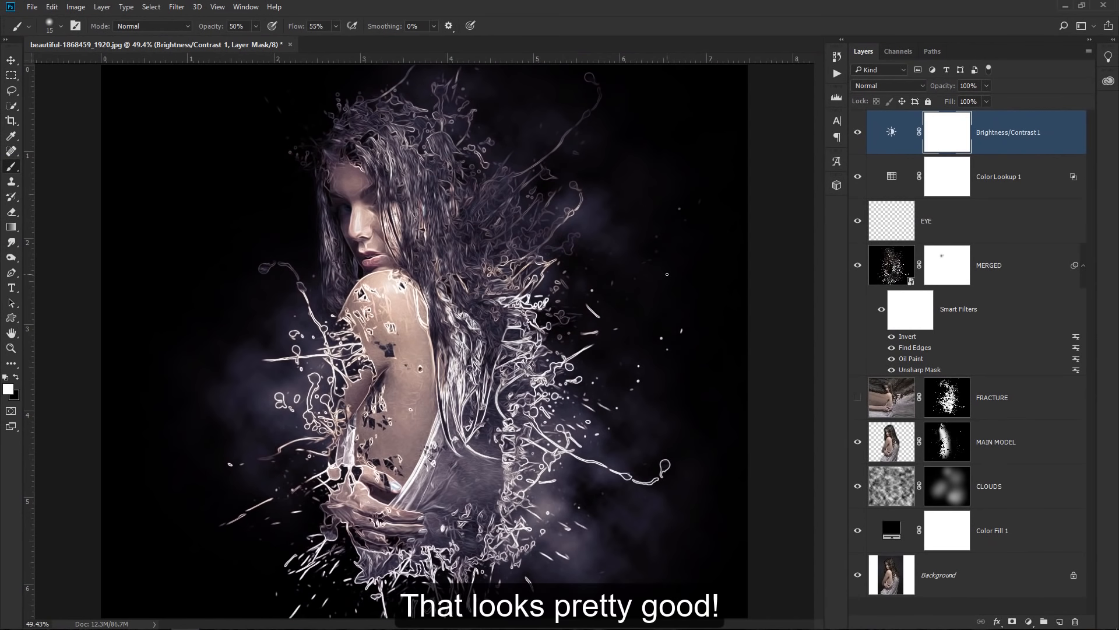
- Examine the color-graded portrait and its splatter details up close
key("ctrl+space")
left_click_drag(397, 186, 379, 117)
left_click_drag(446, 125, 427, 61)
left_click_drag(419, 223, 414, 93)
left_click_drag(411, 327, 214, 168)
key("ctrl+0")
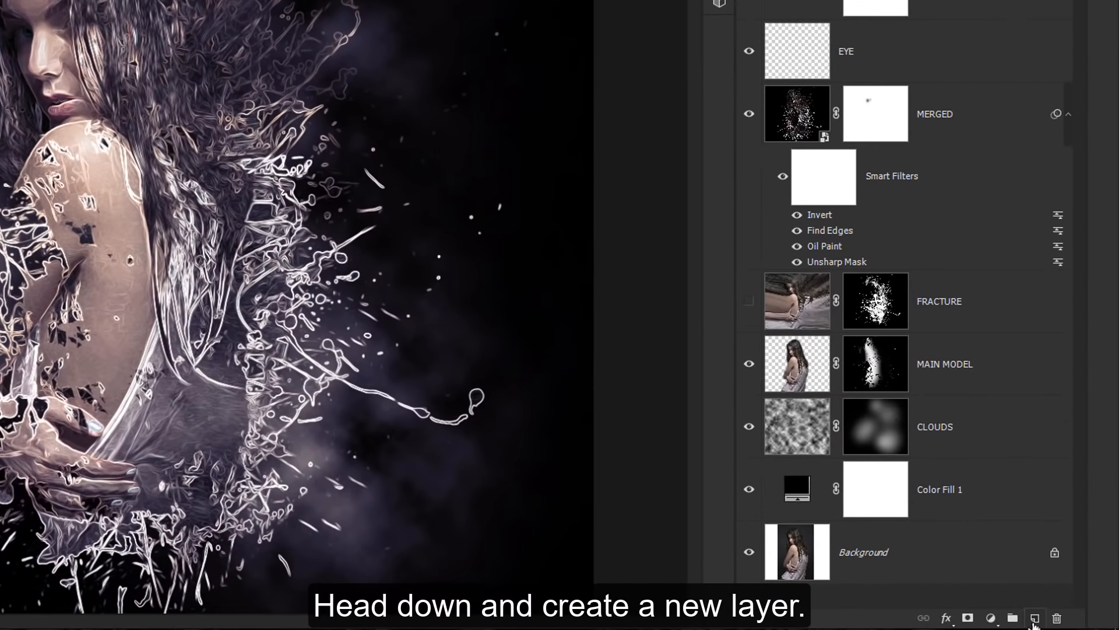
- Create a new layer above the Brightness/Contrast adjustment and set its blending mode to Soft Light
left_click(1033, 619)
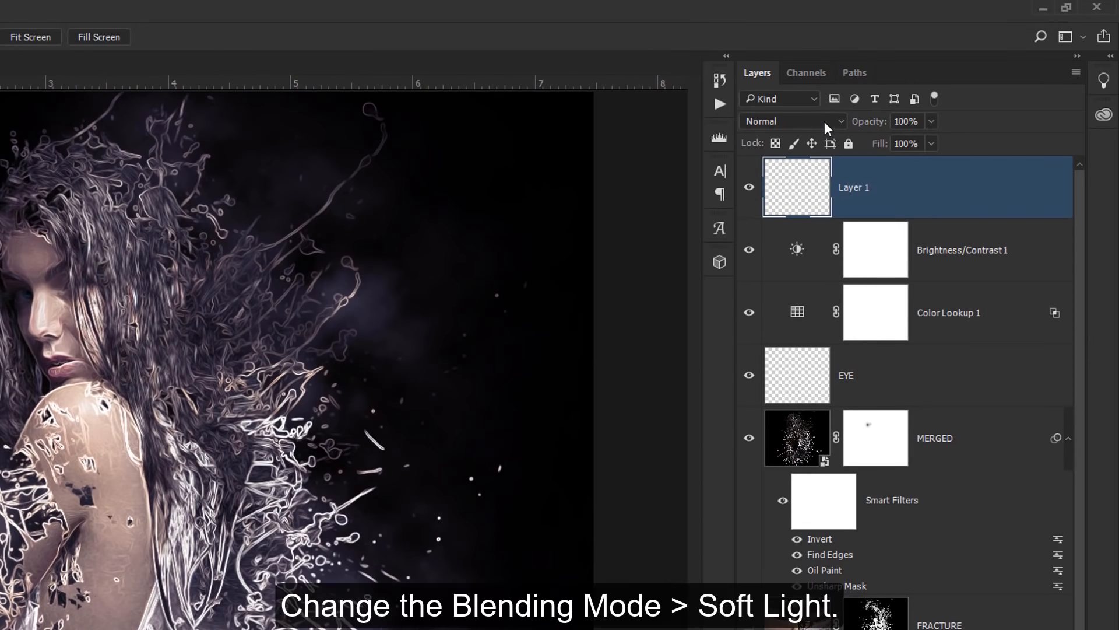
left_click(824, 123)
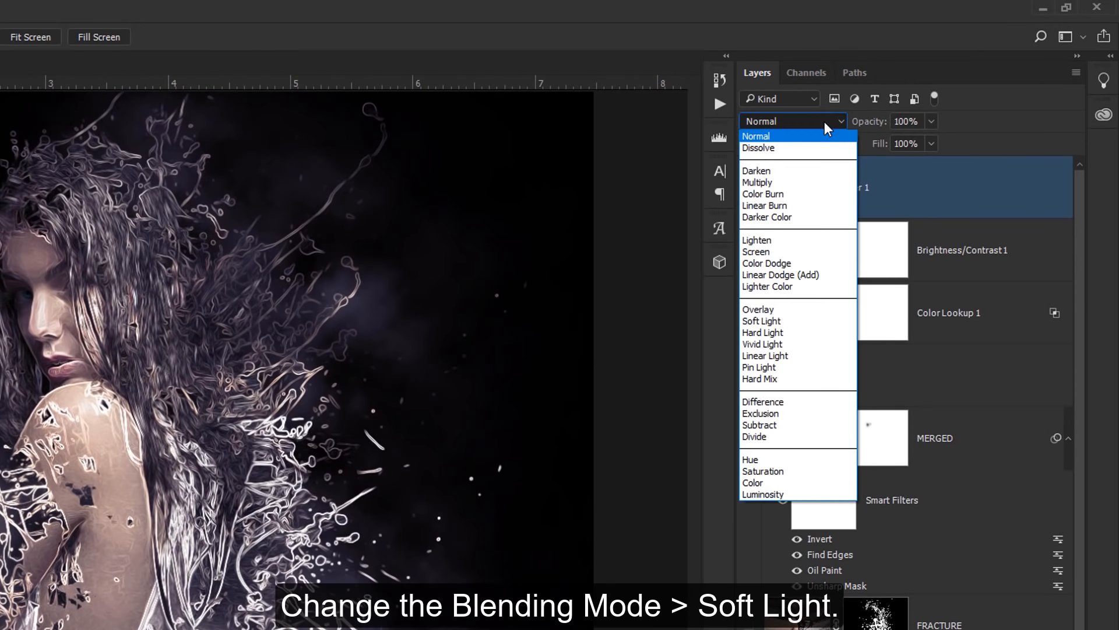
left_click(816, 321)
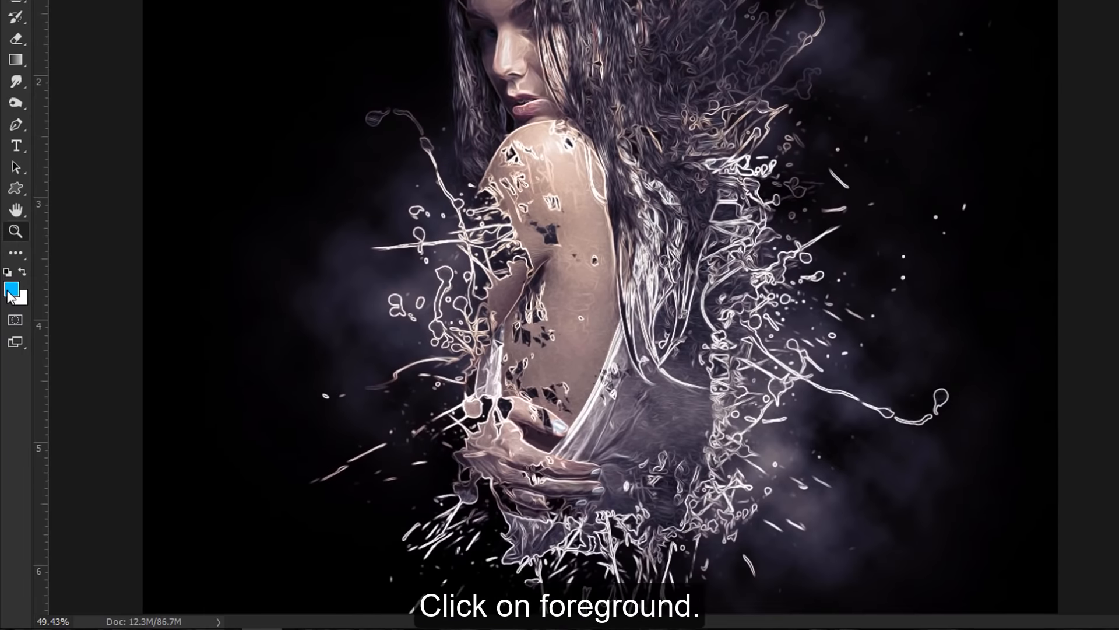
- Set the foreground color to the slightly deeper blue 00aeff
left_click(9, 292)
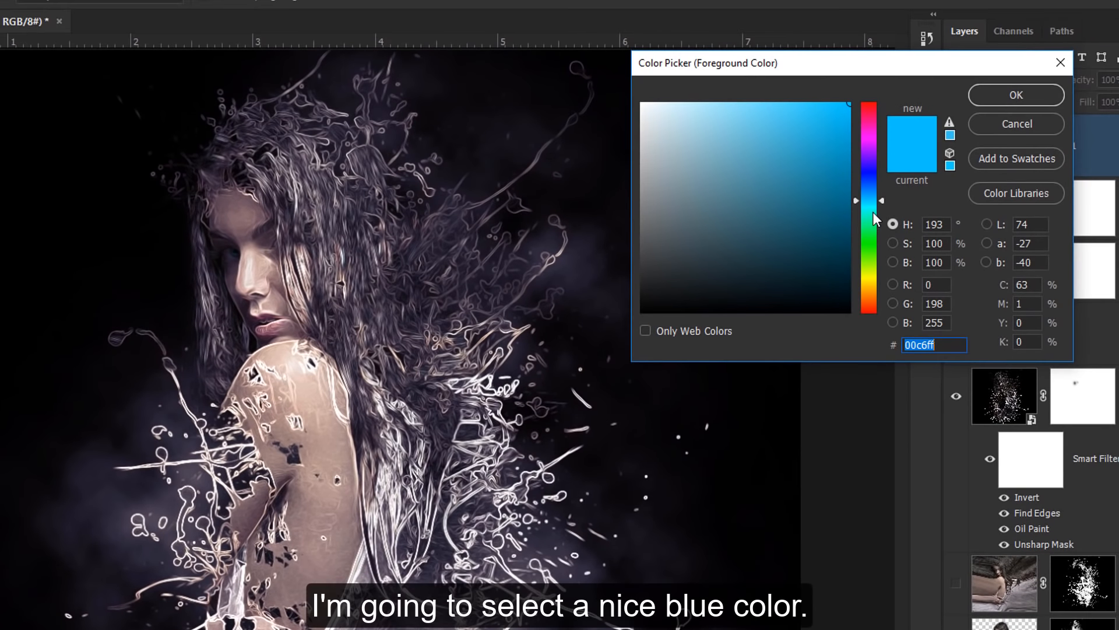
left_click(874, 199)
left_click_drag(875, 199, 883, 194)
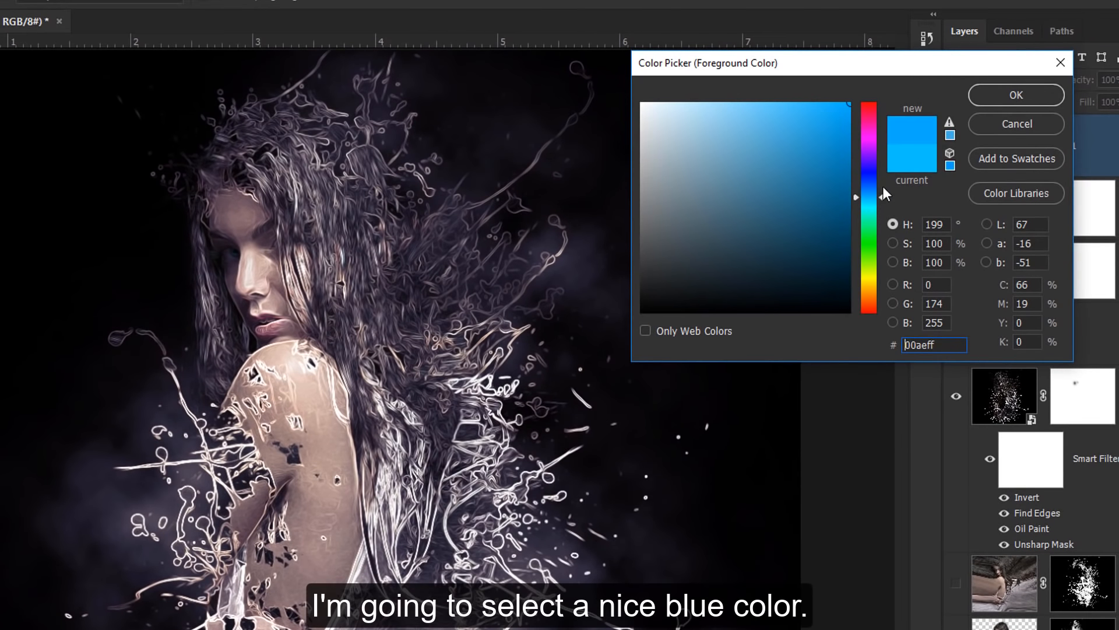
left_click(990, 97)
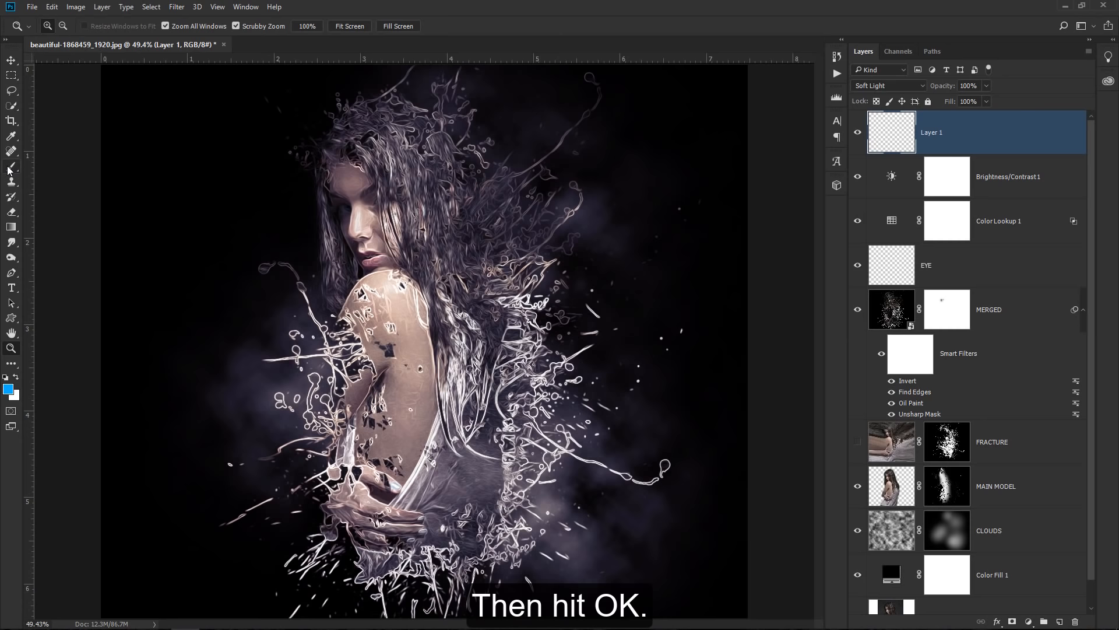
- Paint blue over the clouds and splatter around the model with large soft brushes on the new layer, and set its opacity to 39%
left_click(9, 168)
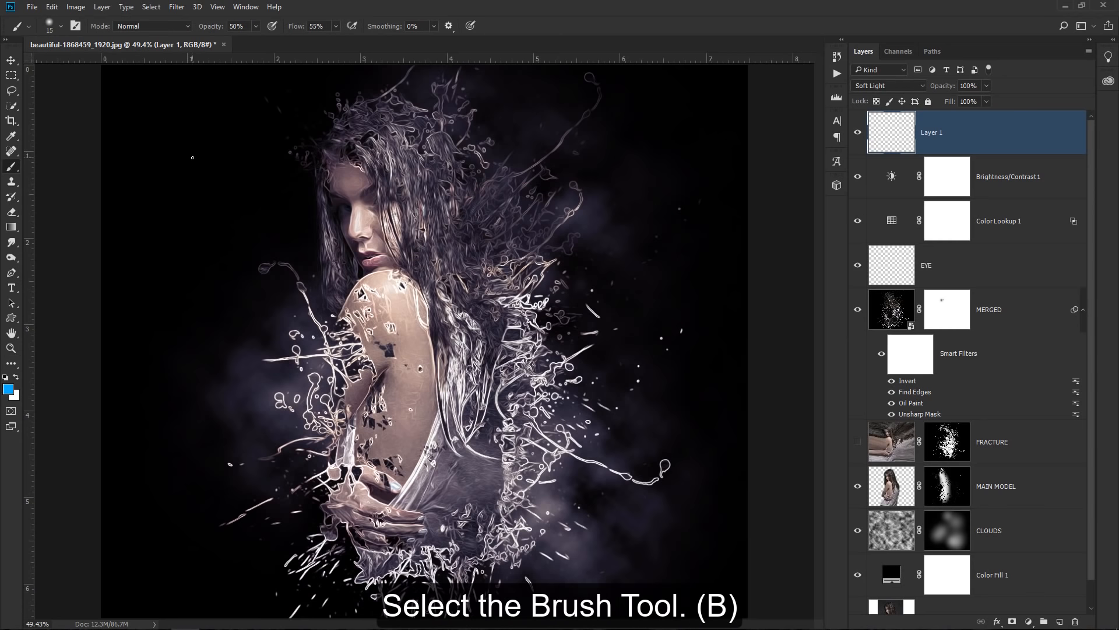
key("bracketright")
key("bracketright")
key("bracketright")
key("bracketright")
key("bracketright")
key("bracketright")
key("bracketright")
key("bracketright")
key("bracketright")
key("bracketright")
key("bracketright")
key("bracketright")
key("bracketright")
key("bracketright")
key("bracketright")
key("bracketright")
key("bracketright")
key("bracketright")
key("bracketright")
key("bracketright")
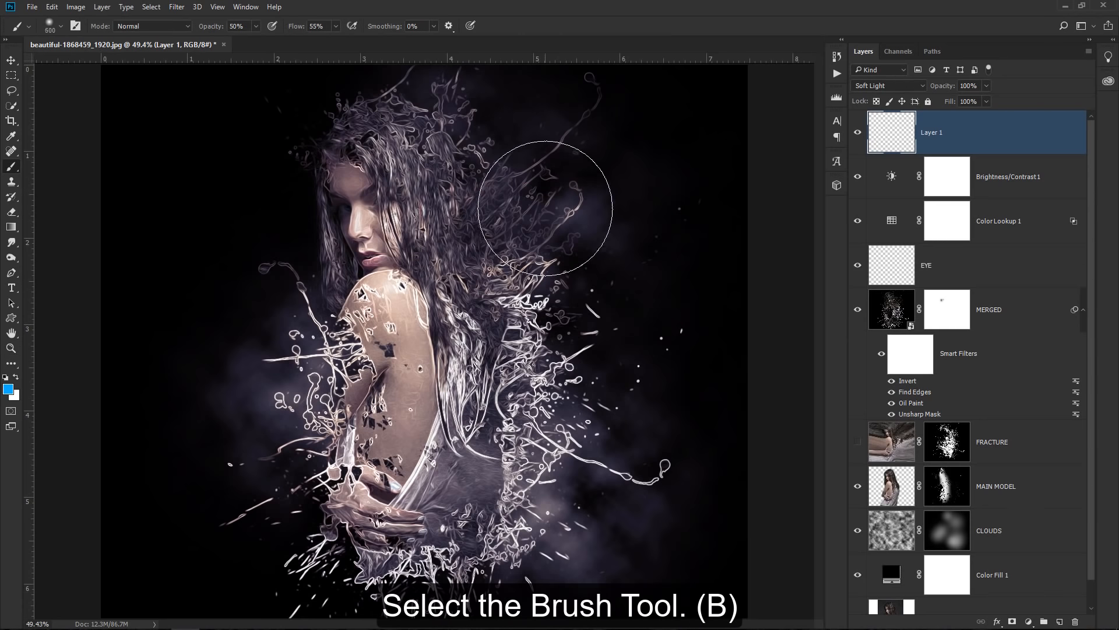
left_click(541, 177)
key("bracketright")
key("bracketright")
left_click(553, 205)
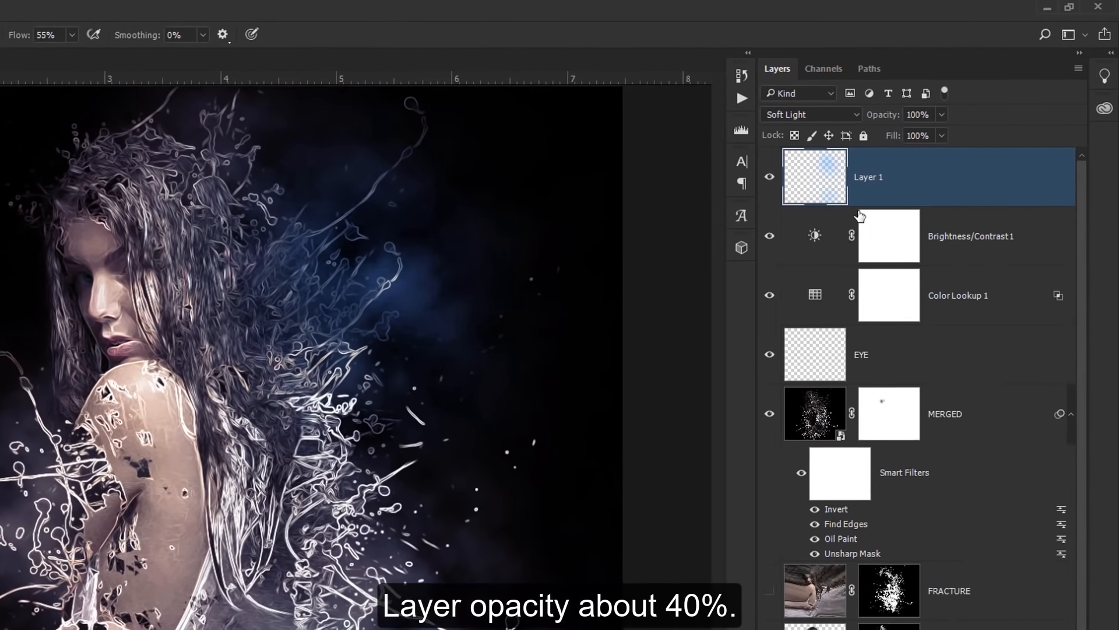
left_click_drag(882, 114, 836, 116)
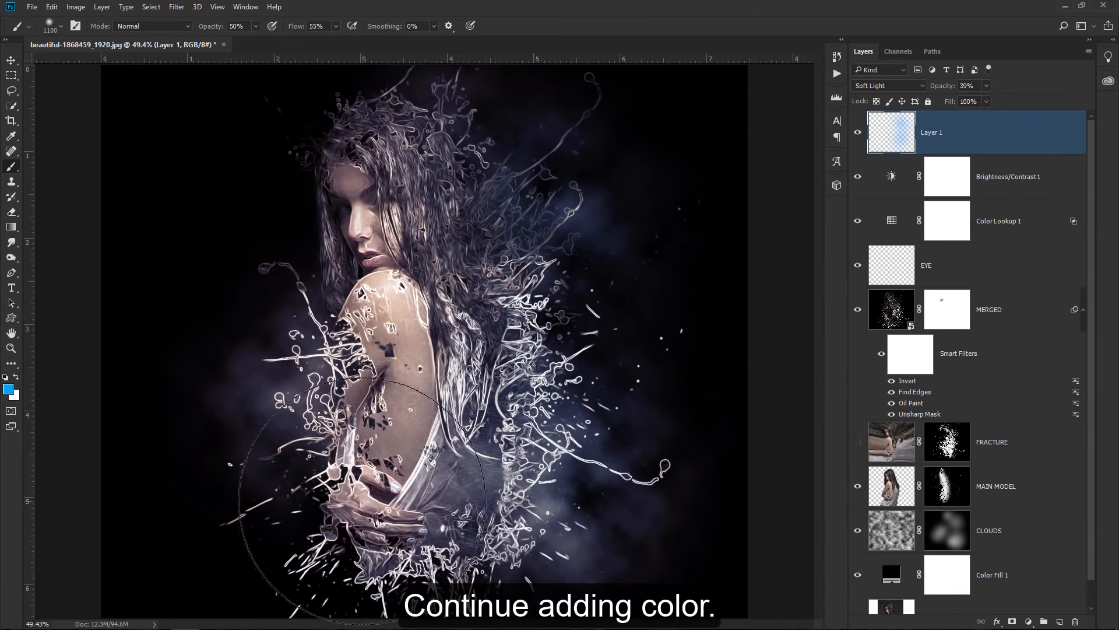
left_click_drag(362, 501, 703, 448)
- Pick a light pink foreground color, paint it around the model with the 1100 px brush, and compare the image with and without the layer
left_click(16, 377)
left_click(8, 389)
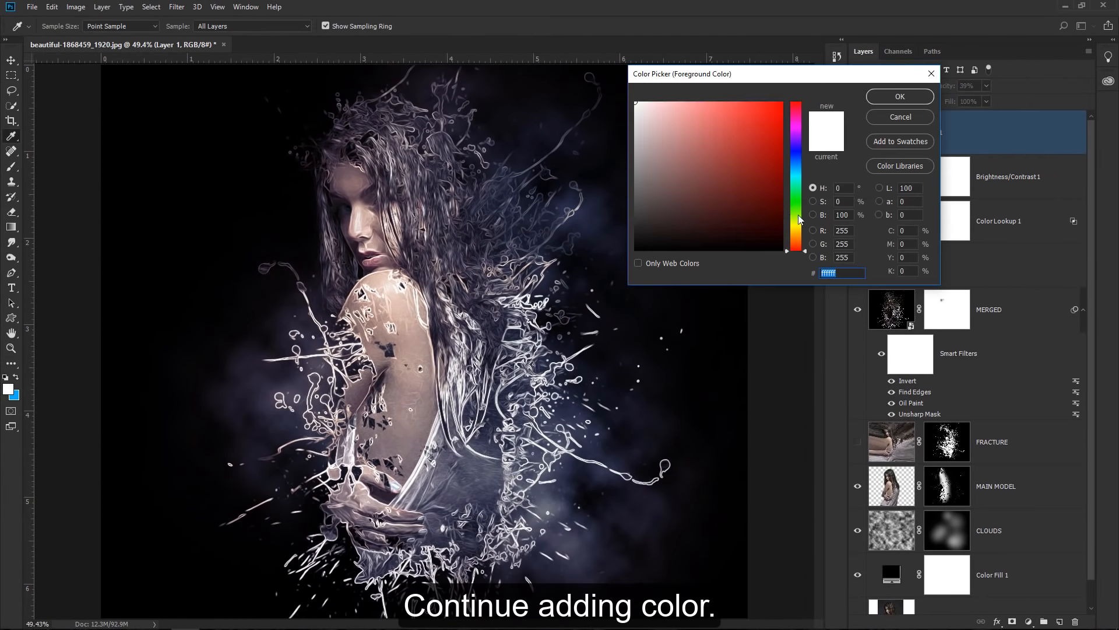
left_click_drag(798, 214, 799, 132)
left_click(708, 104)
left_click(899, 96)
mouse_move(445, 575)
left_mouse_down()
mouse_move(388, 391)
mouse_move(532, 234)
left_mouse_up()
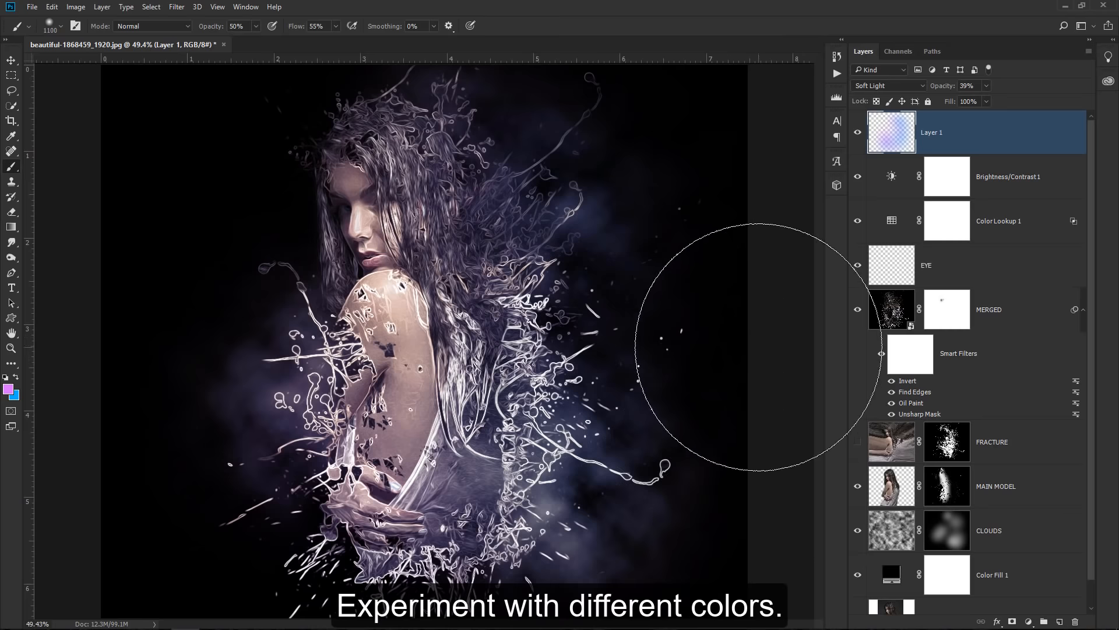
left_click(858, 134)
left_click(858, 133)
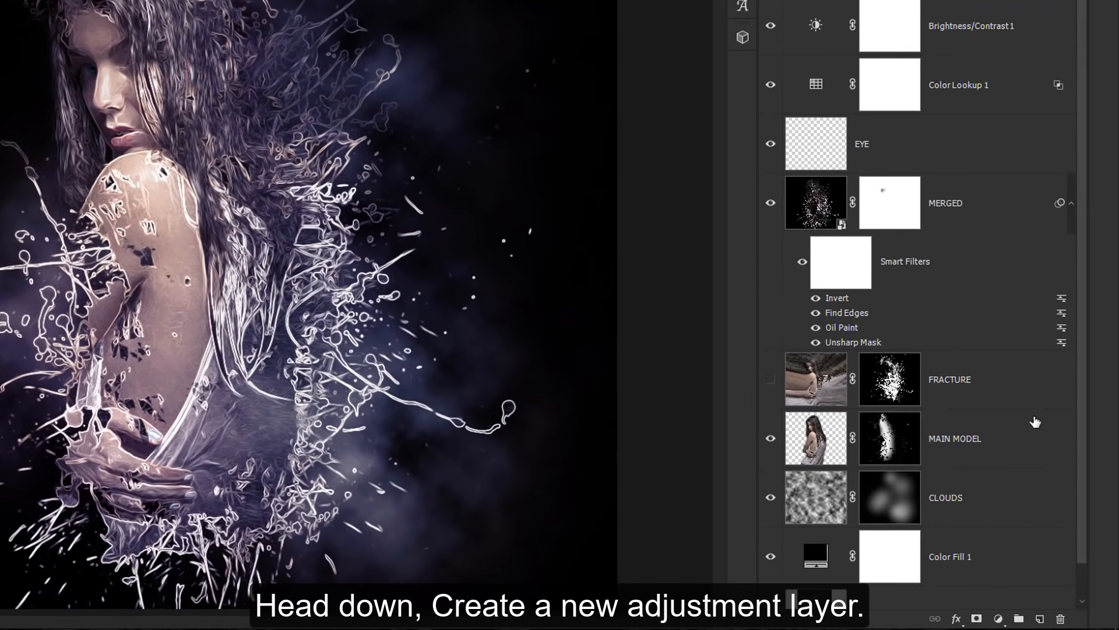
- Add a Gradient Map adjustment layer above the painted tint layer, using the dark purple-to-orange preset Gradient 25
left_click(998, 619)
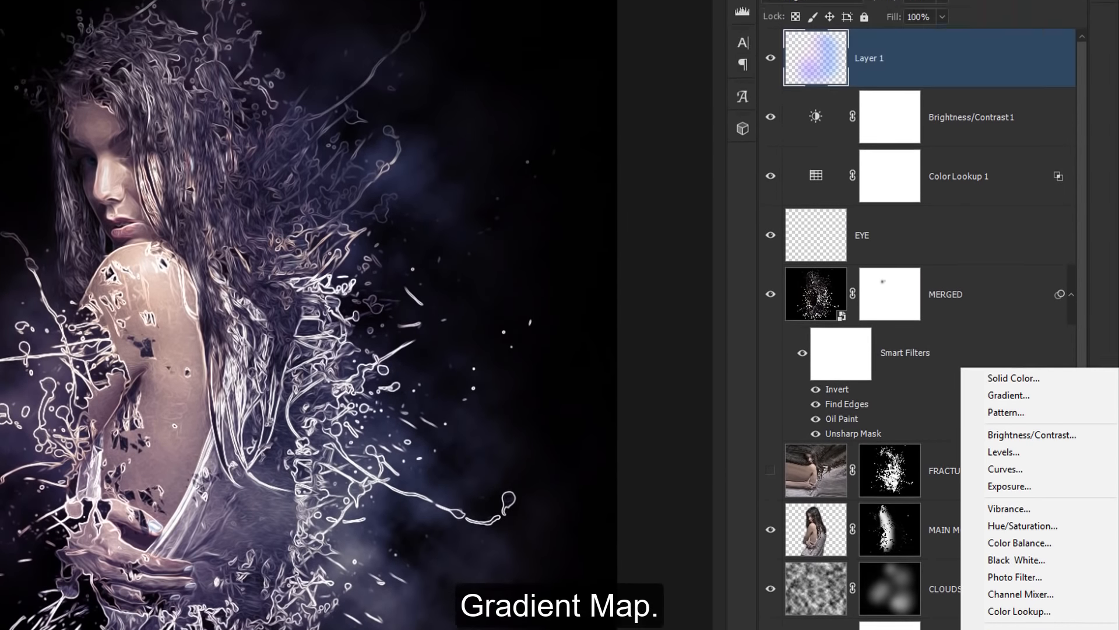
left_click(1033, 594)
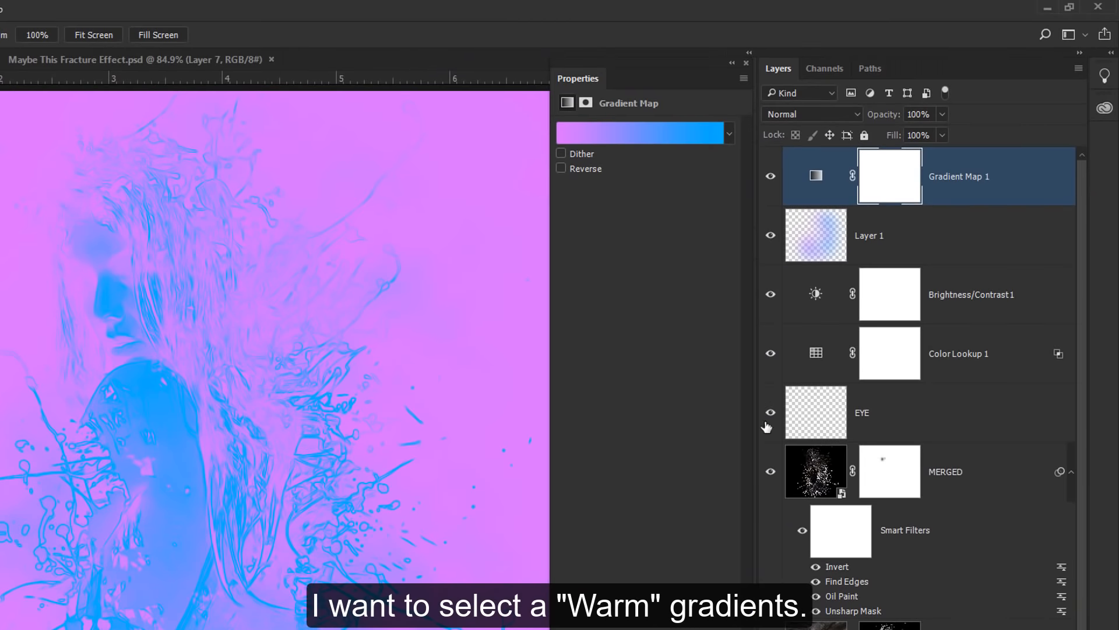
left_click(653, 134)
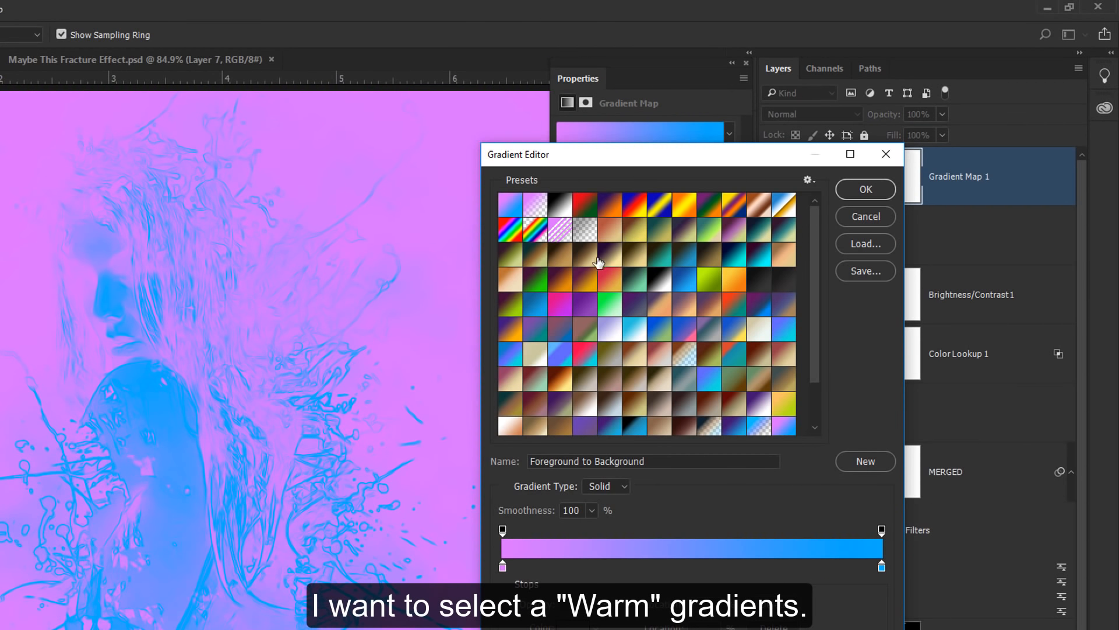
left_click(560, 283)
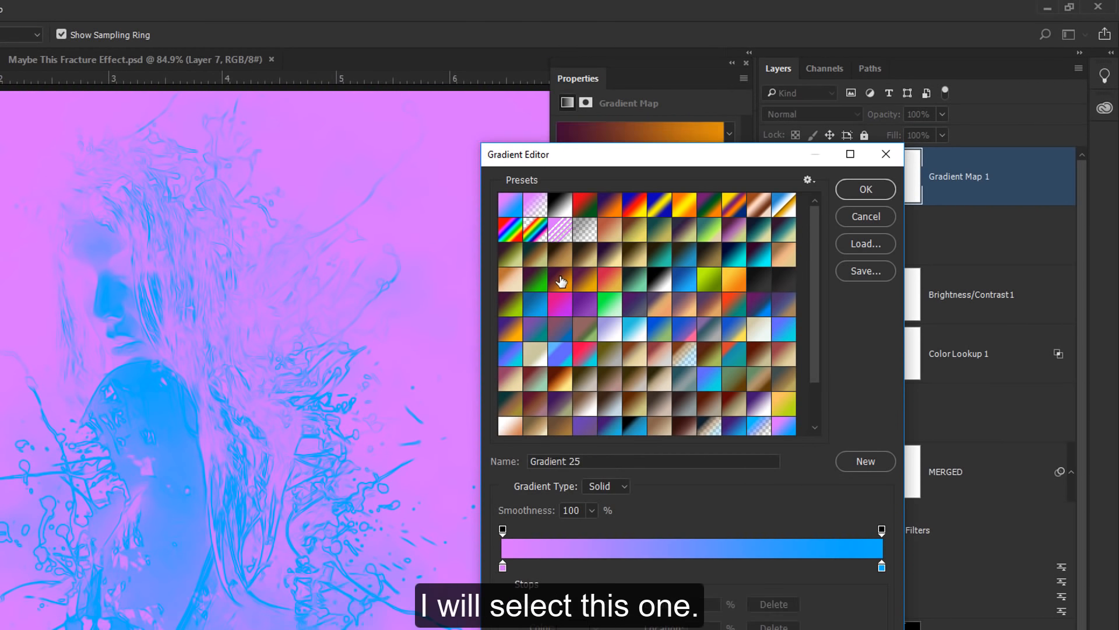
left_click(586, 282)
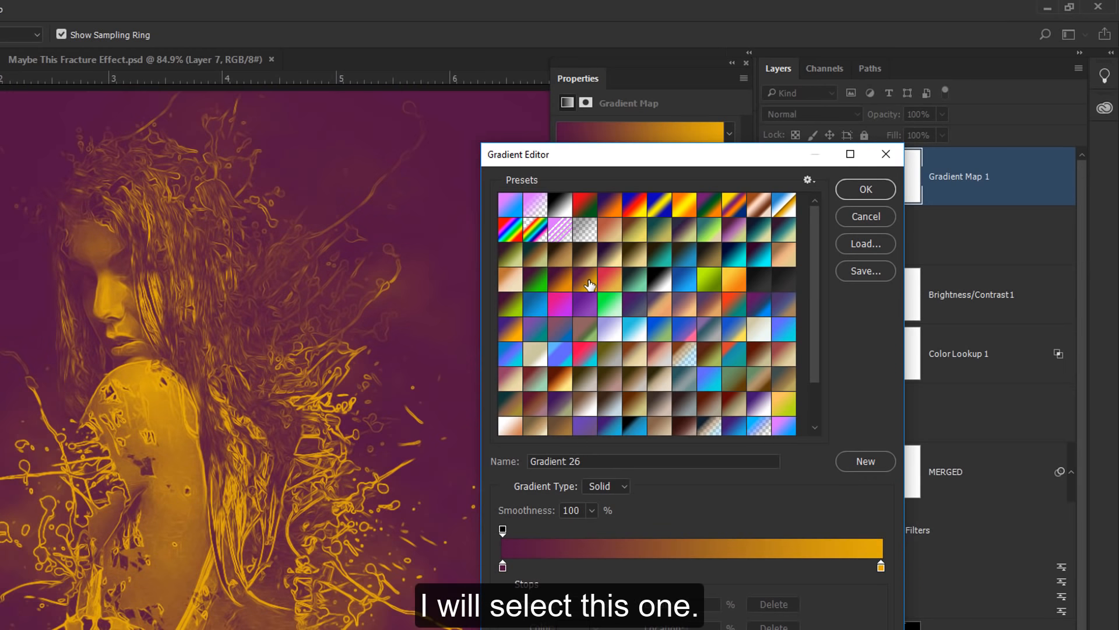
left_click(560, 282)
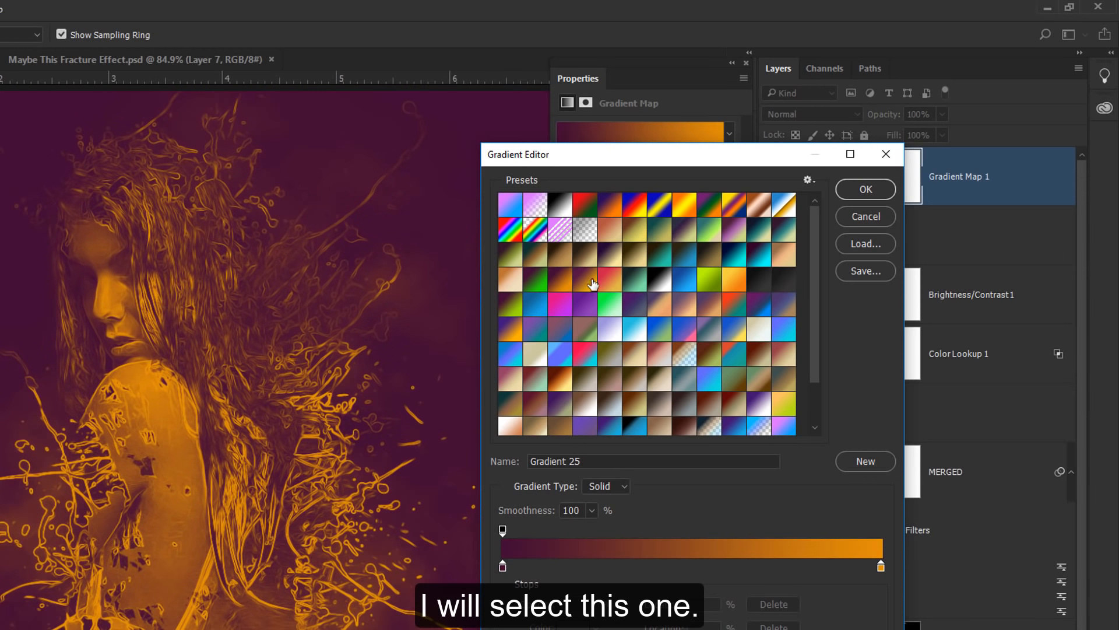
left_click(866, 190)
- Lower the Gradient Map layer's opacity to 15% and compare the image with and without it
left_click_drag(883, 114, 618, 118)
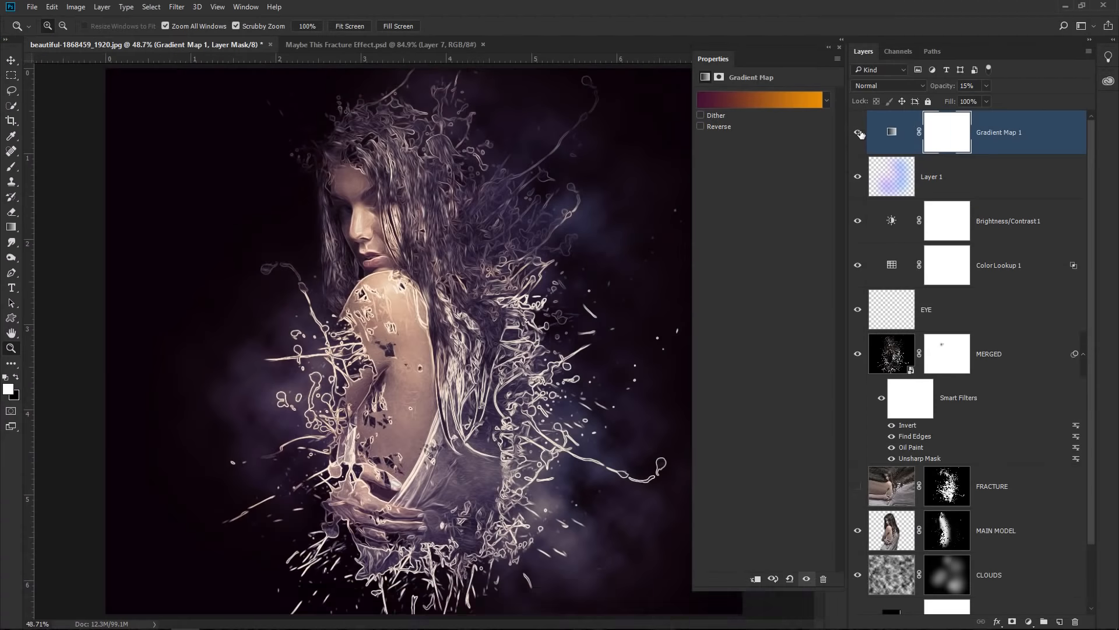
left_click(859, 133)
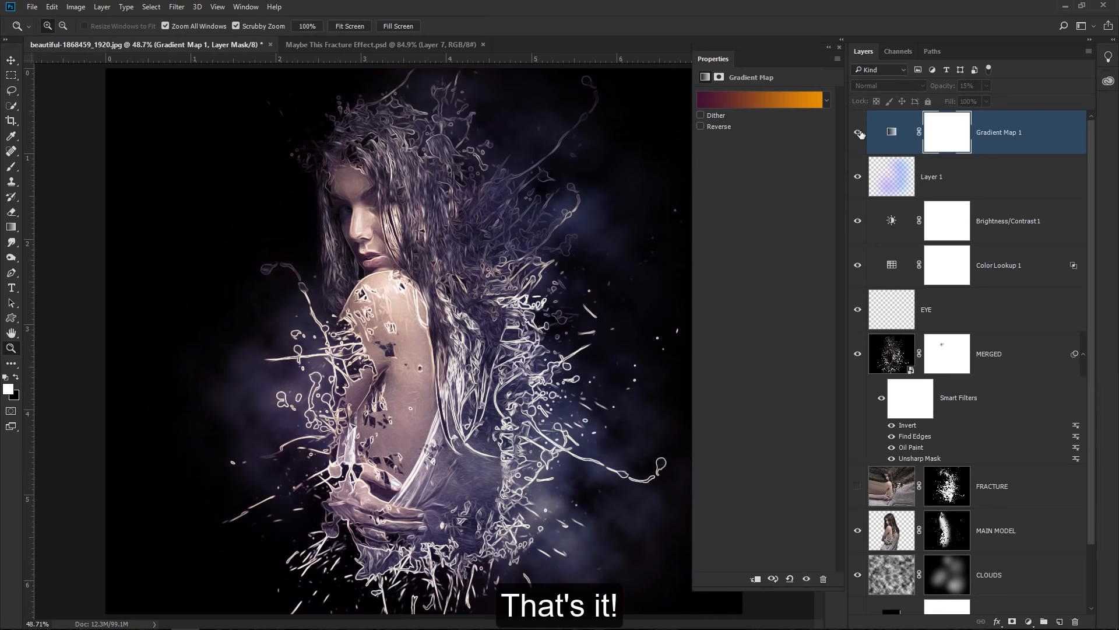
left_click(859, 133)
left_click(839, 47)
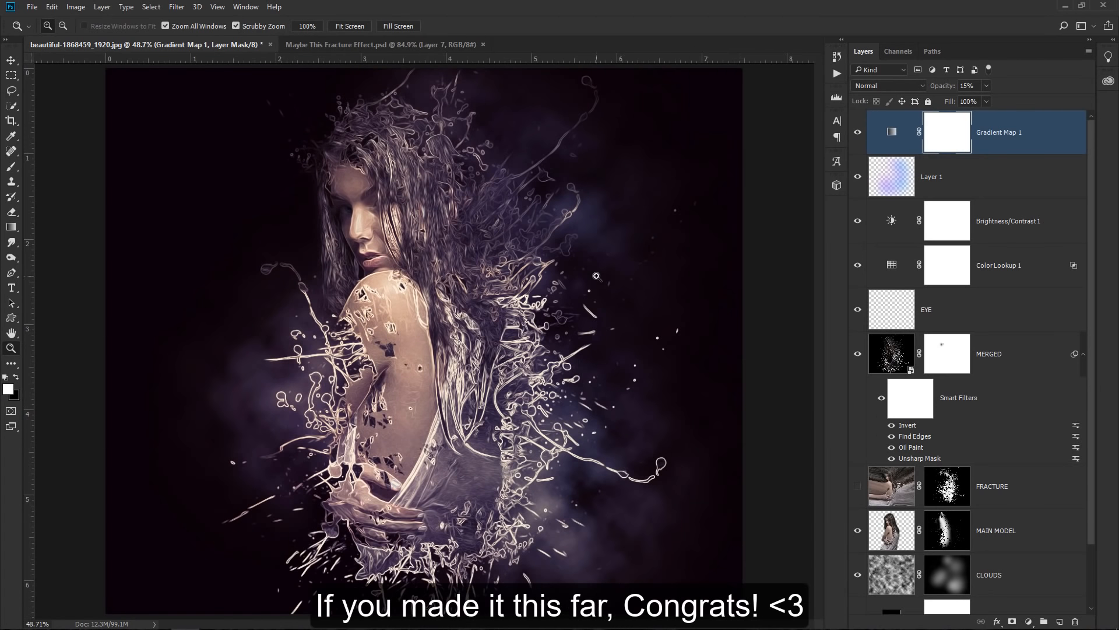
left_click(596, 276)
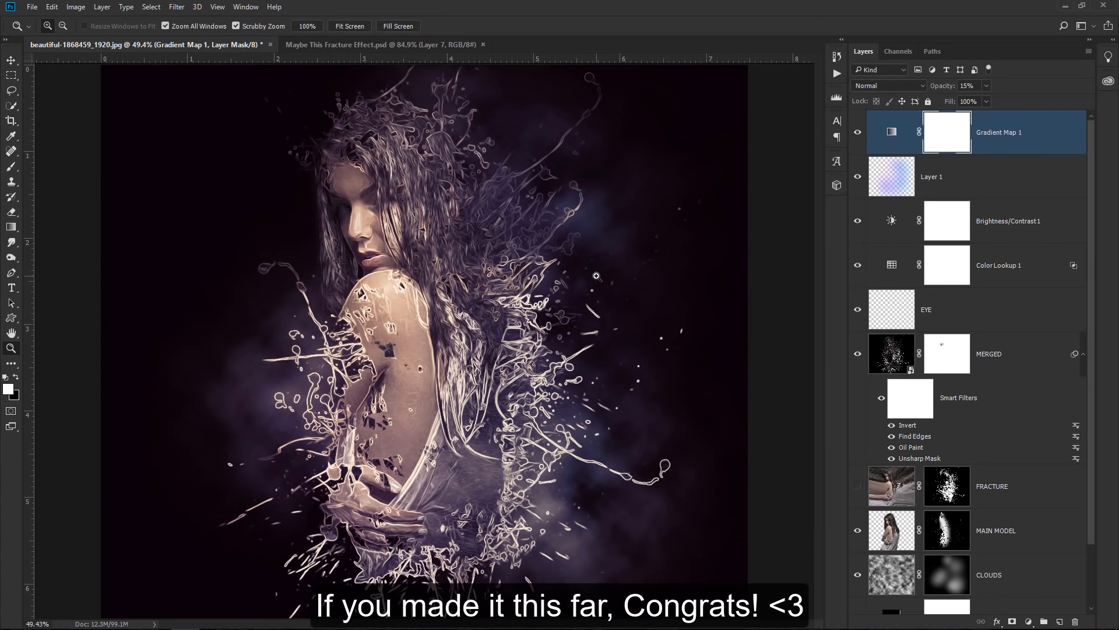